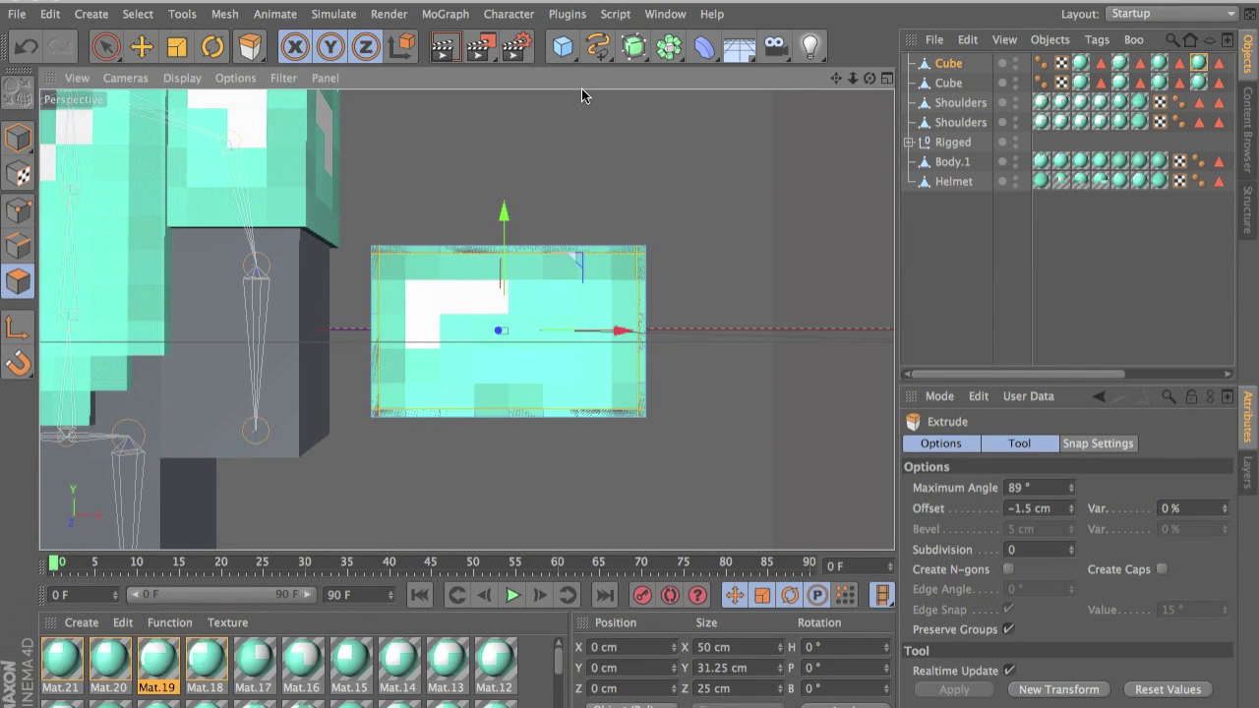
middle_click_drag(489, 286, 965, 255, "alt")
left_click_drag(276, 292, 629, 368, "alt")
left_click(407, 313)
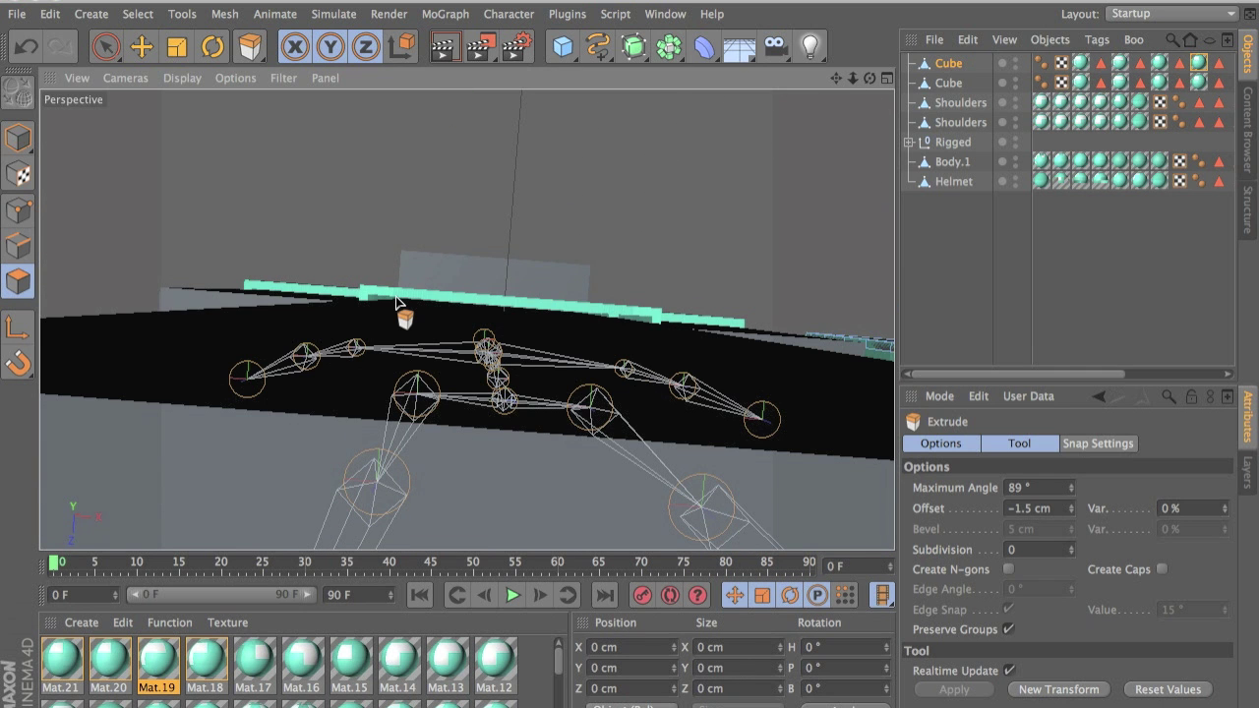
left_click_drag(734, 392, 509, 244, "alt")
scroll(506, 342, "up", 5)
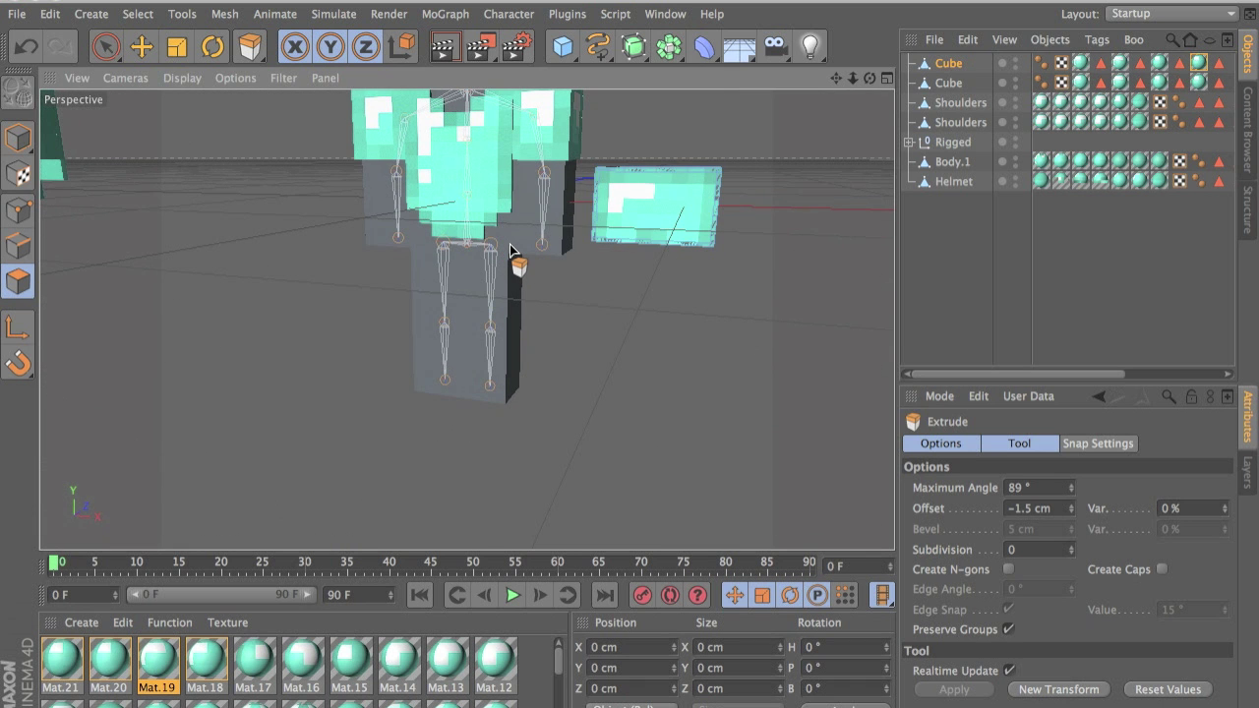
- Switch to Finder from the desktop's Minecraft folder and browse to Library/Application Support/minecraft/bin/minecraft in the home folder
key("F11")
left_click(1146, 69)
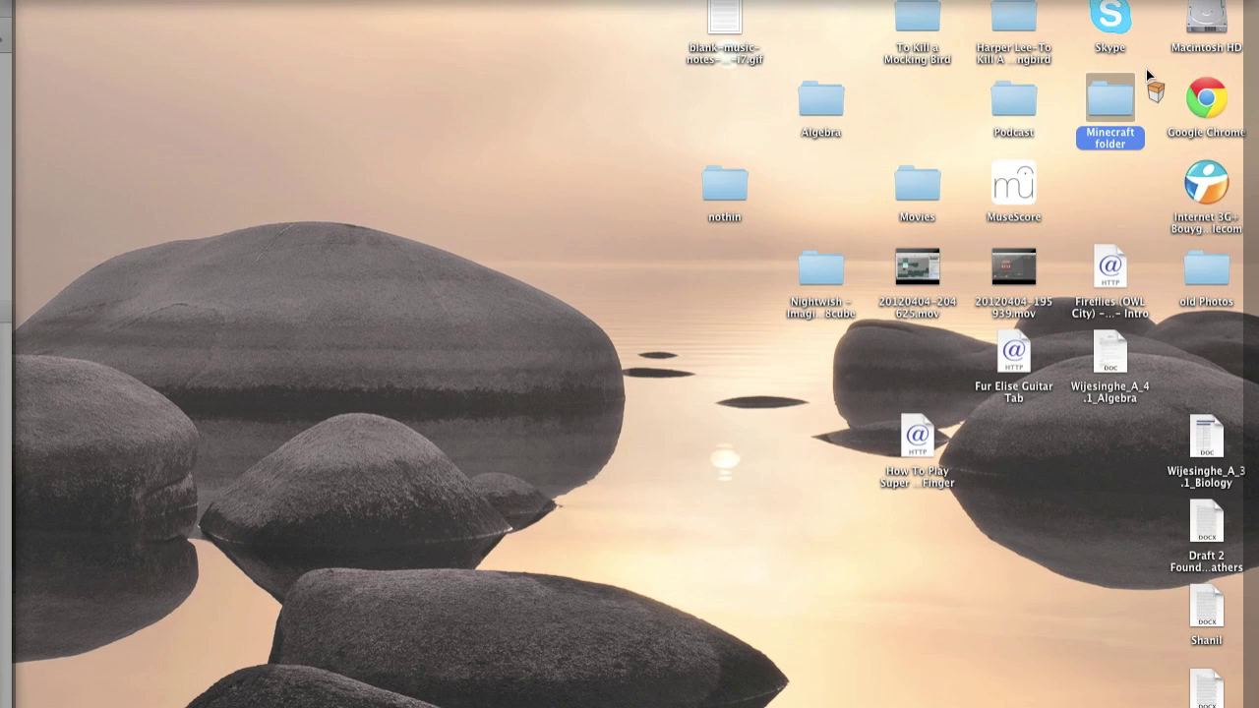
double_click(1098, 112)
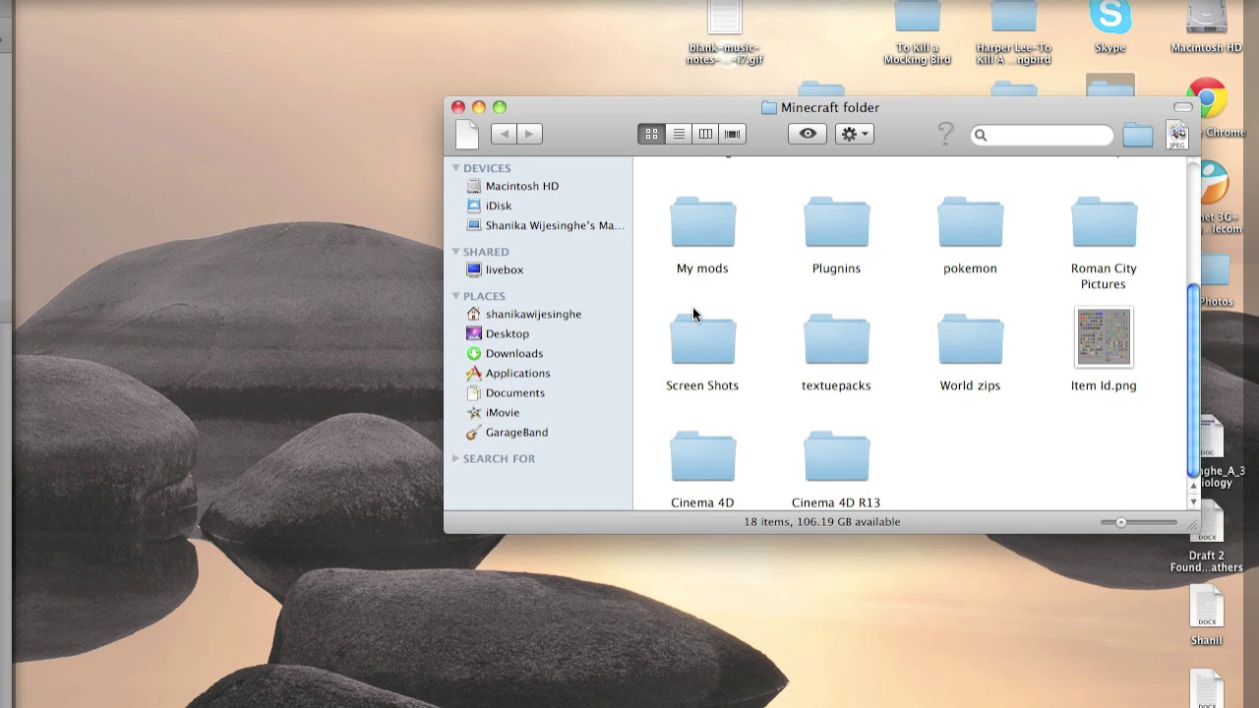
left_click(584, 311)
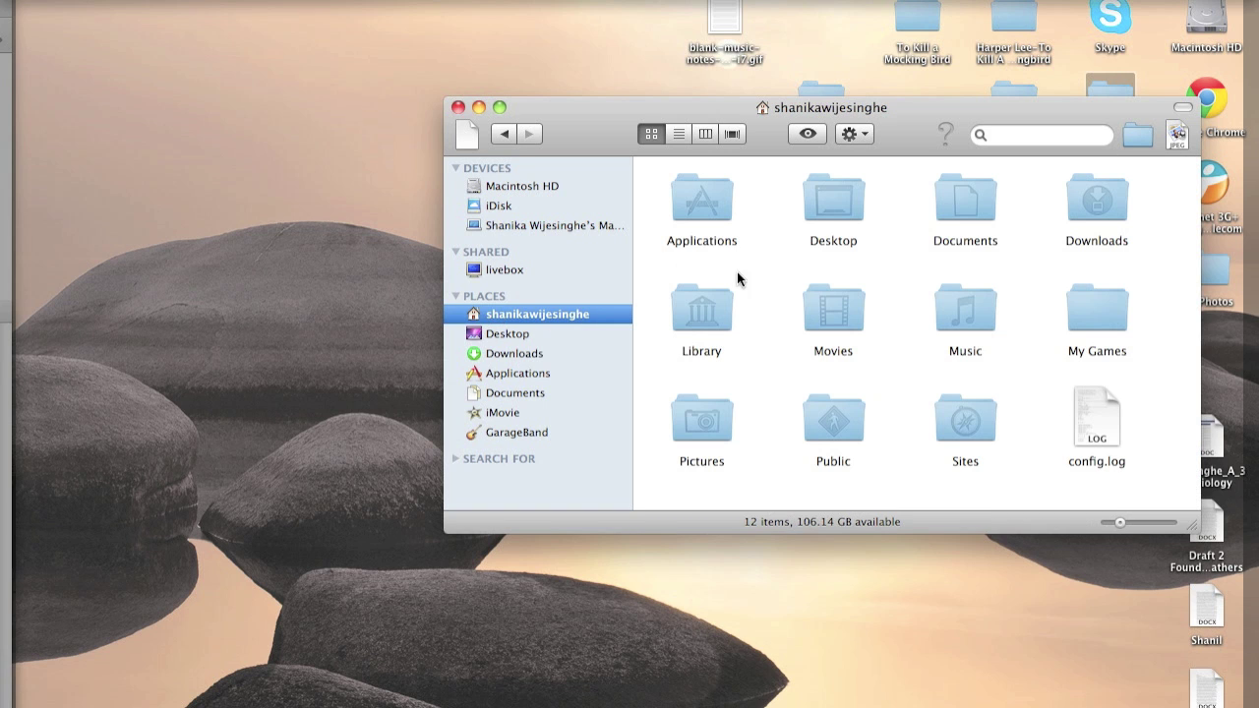
double_click(719, 319)
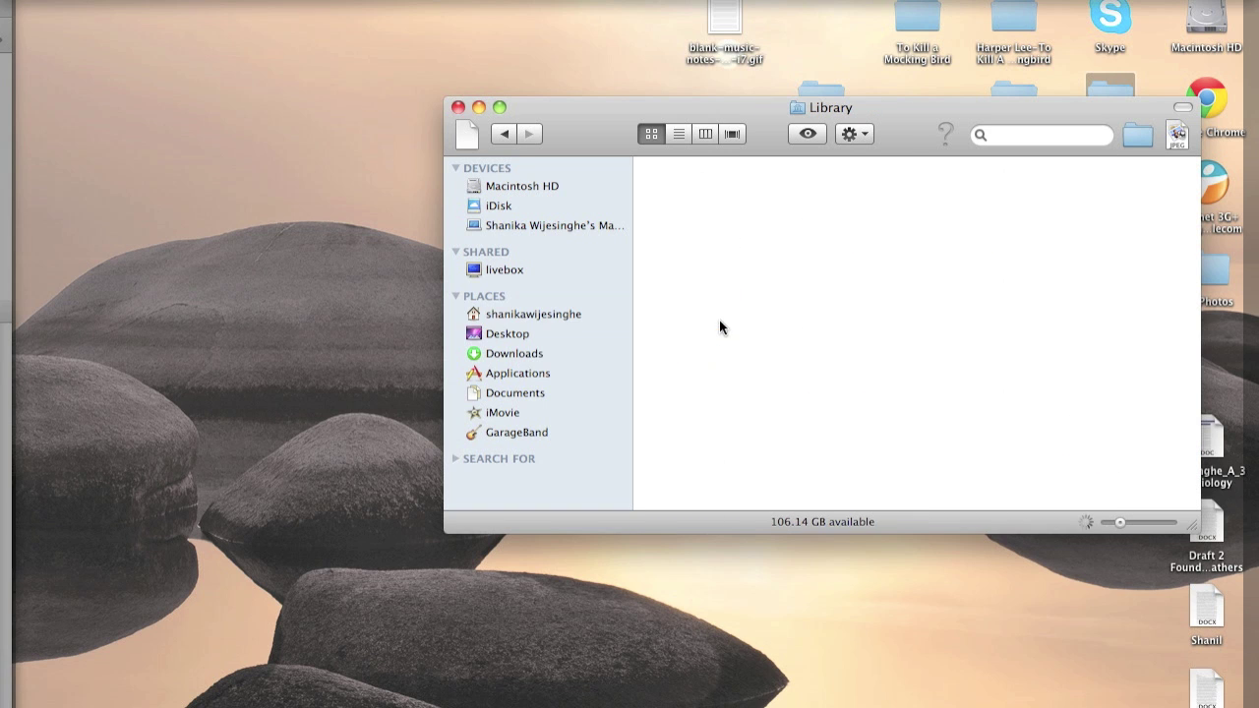
double_click(832, 201)
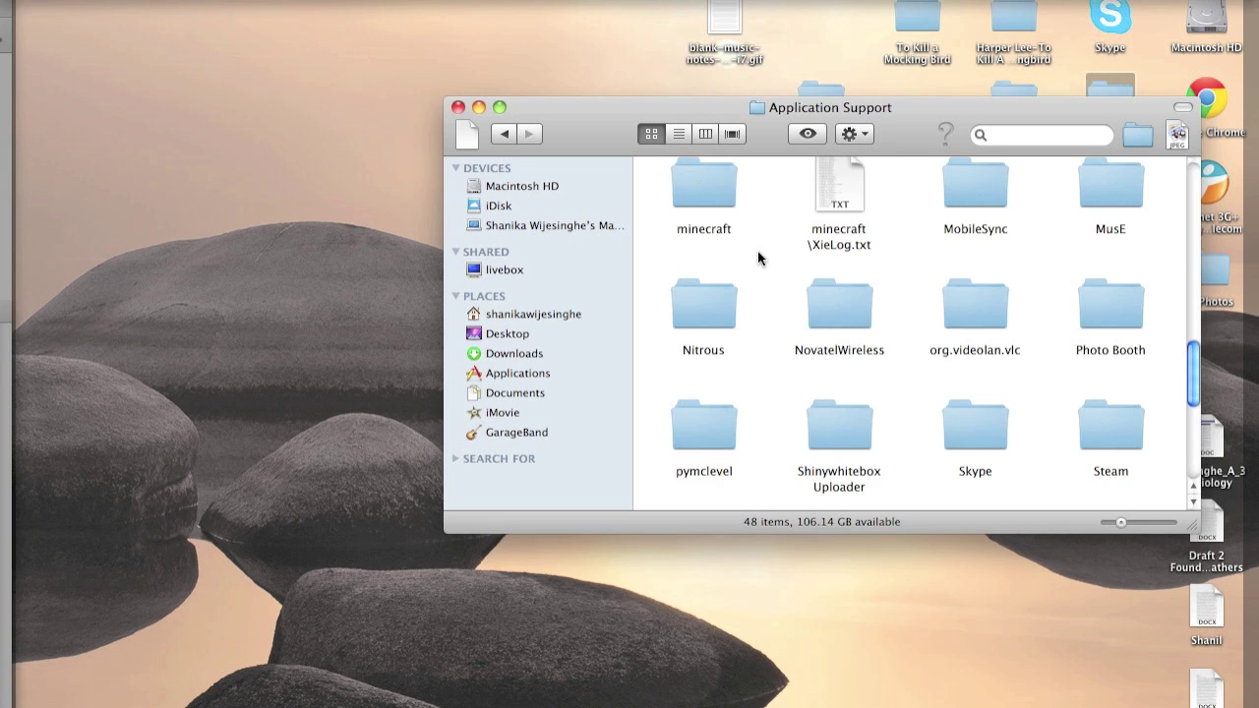
double_click(703, 177)
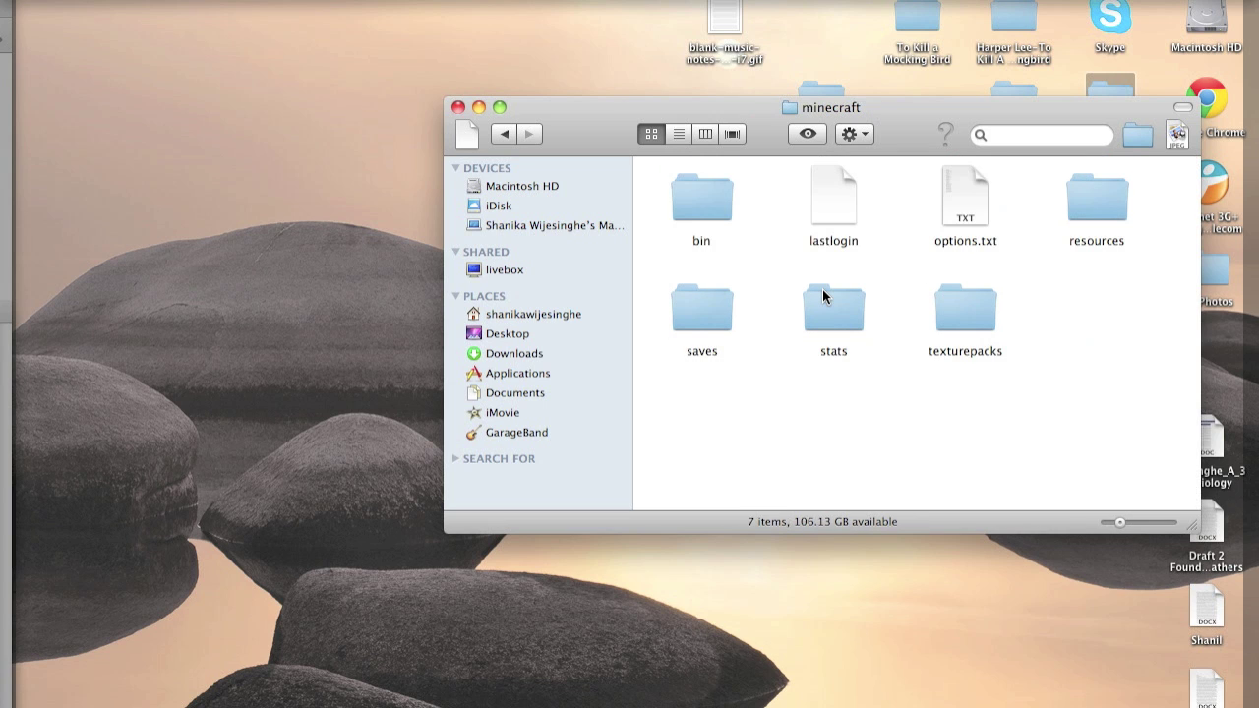
double_click(718, 228)
double_click(826, 295)
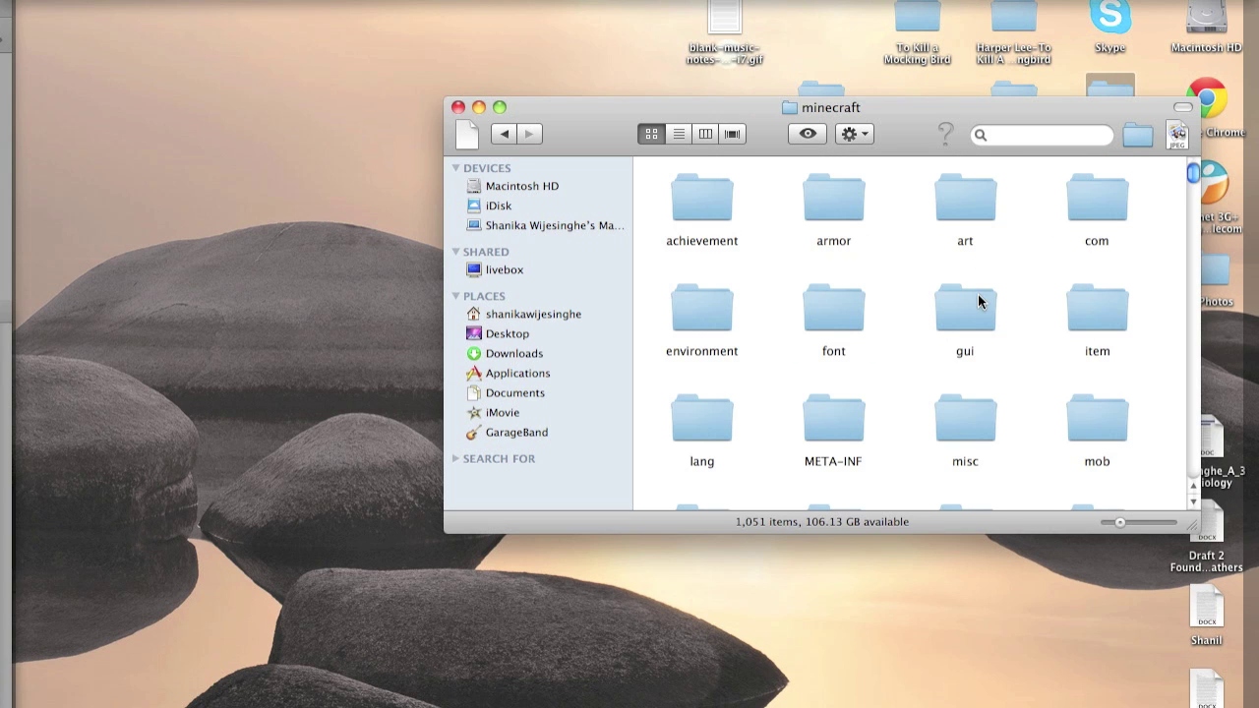
left_click(872, 135)
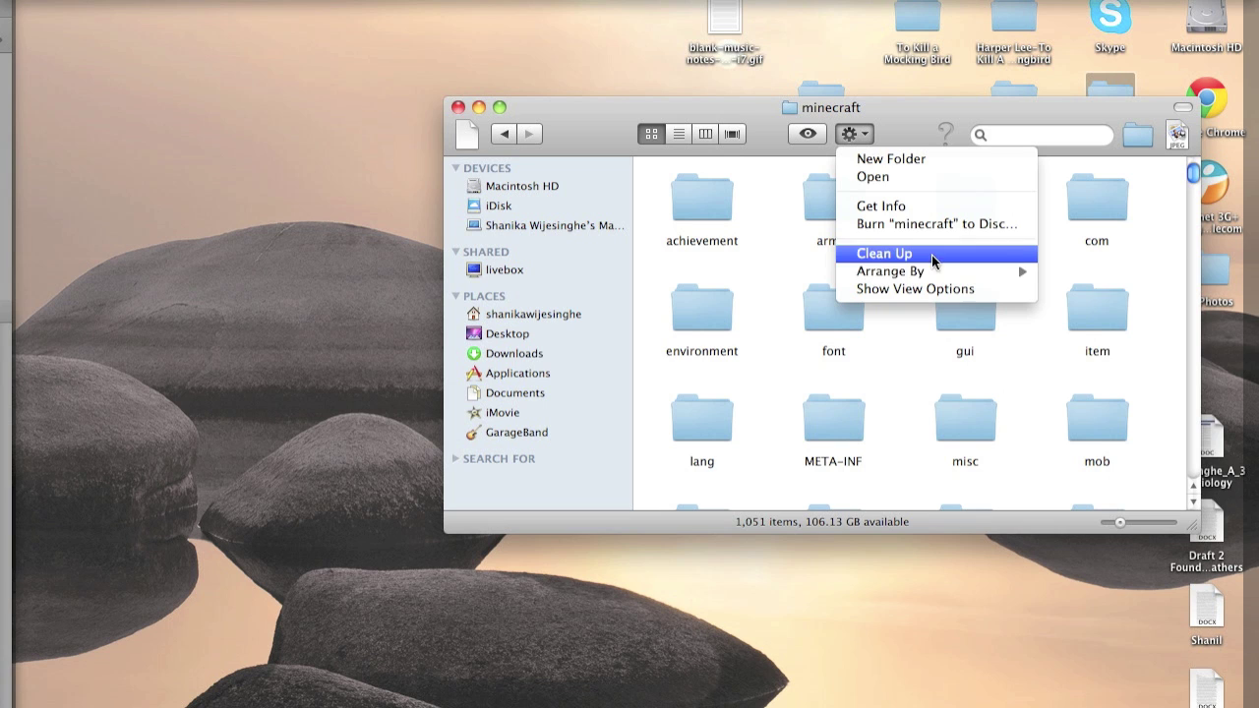
mouse_move(940, 270)
left_click(1096, 340)
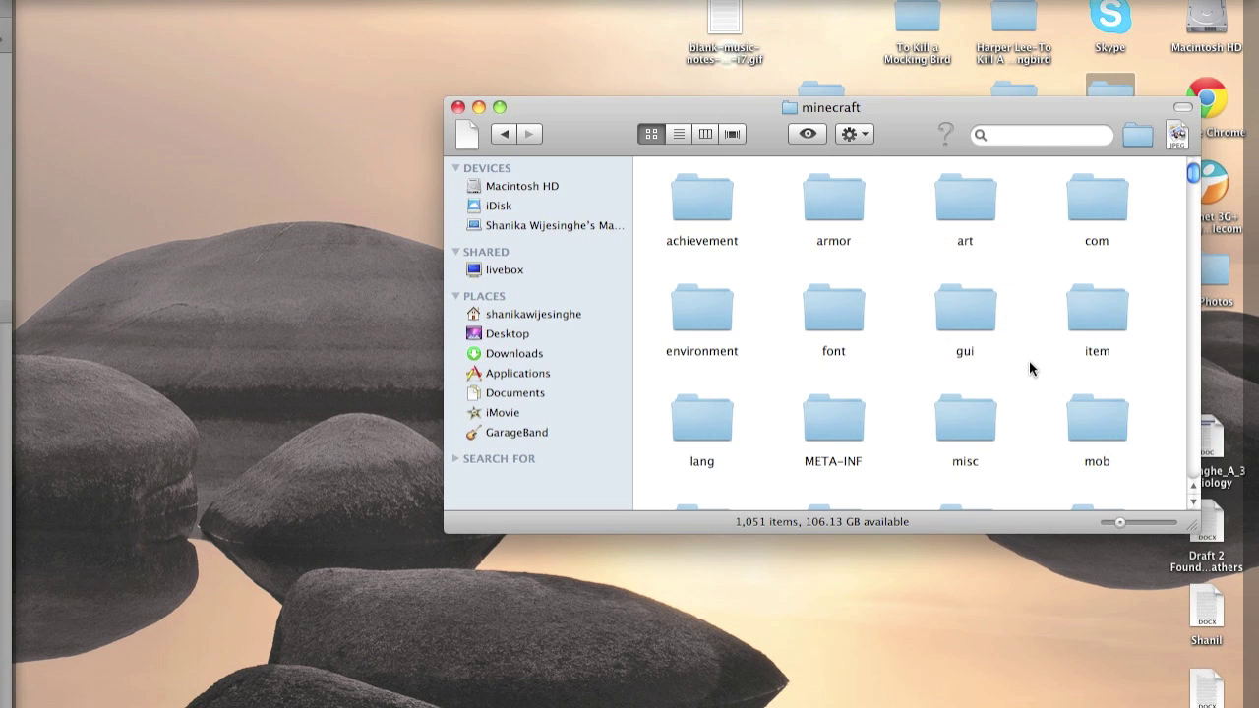
left_click(937, 336)
double_click(934, 331)
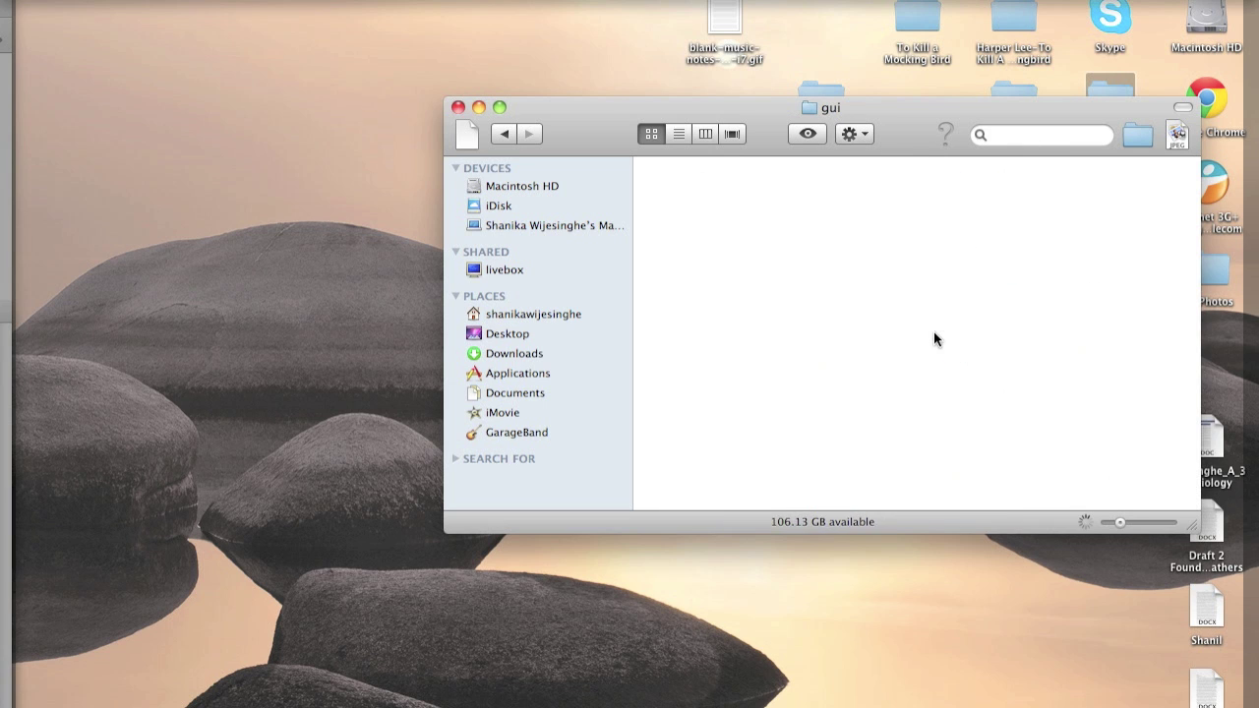
left_click(502, 132)
scroll(841, 192, "down", 2)
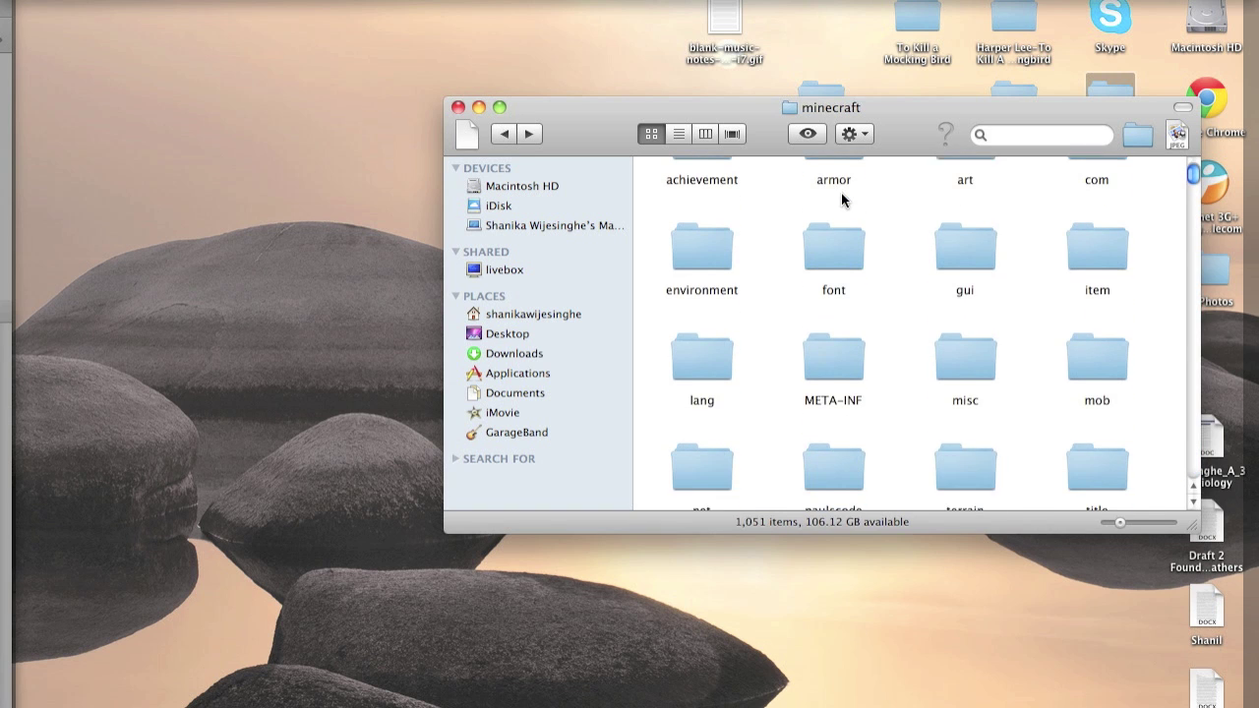
left_click(806, 134)
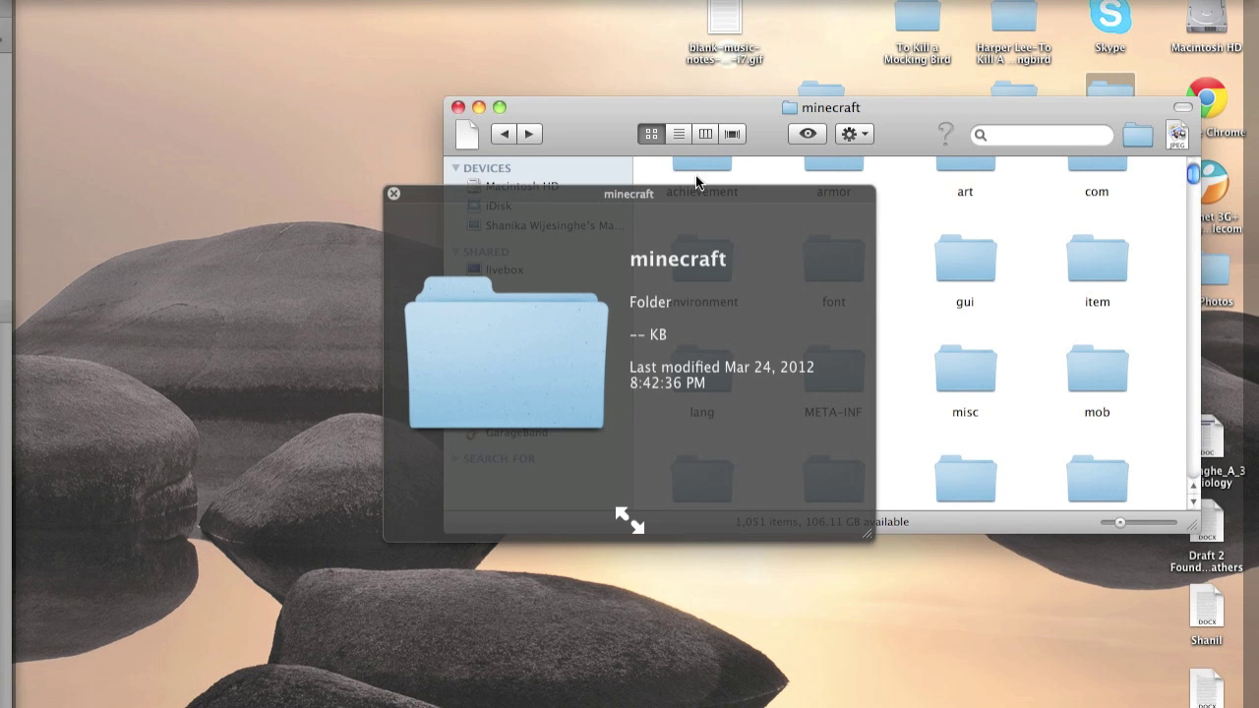
left_click(394, 193)
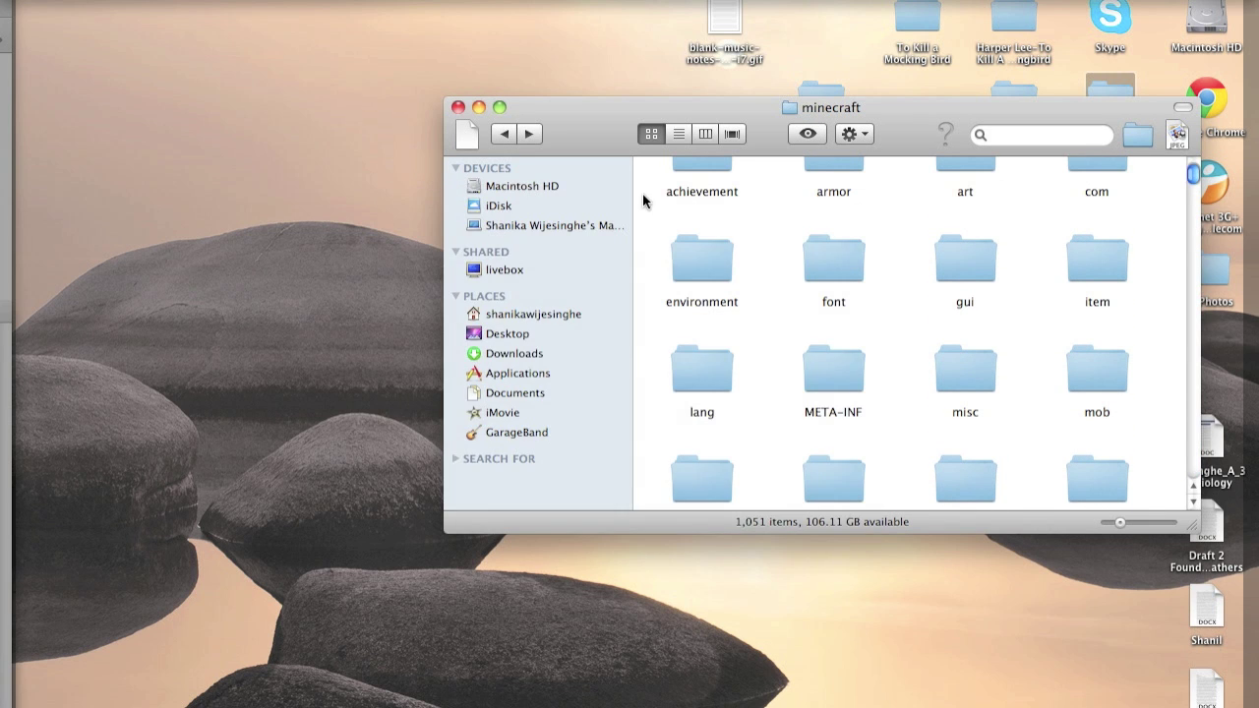
- Open the armor folder, select diamond_1.png and diamond_2.png to point out the armour textures, and close the Finder window
double_click(831, 158)
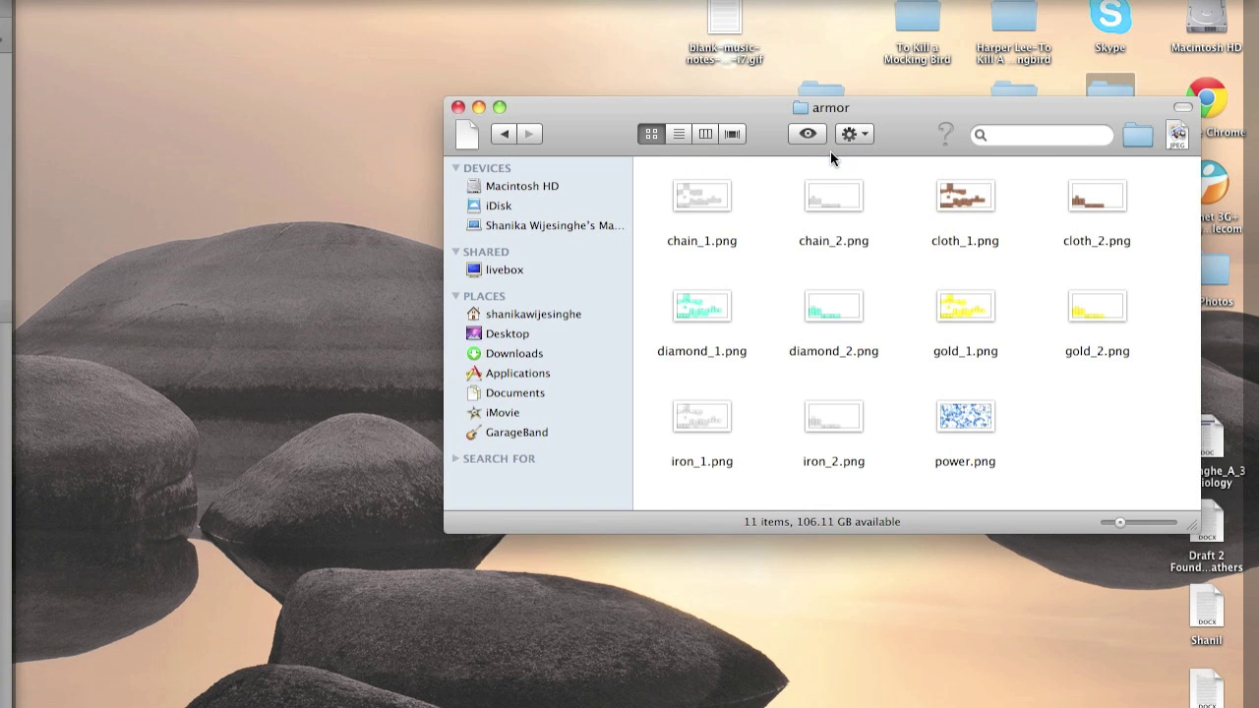
left_click_drag(653, 268, 914, 339)
left_click(903, 326)
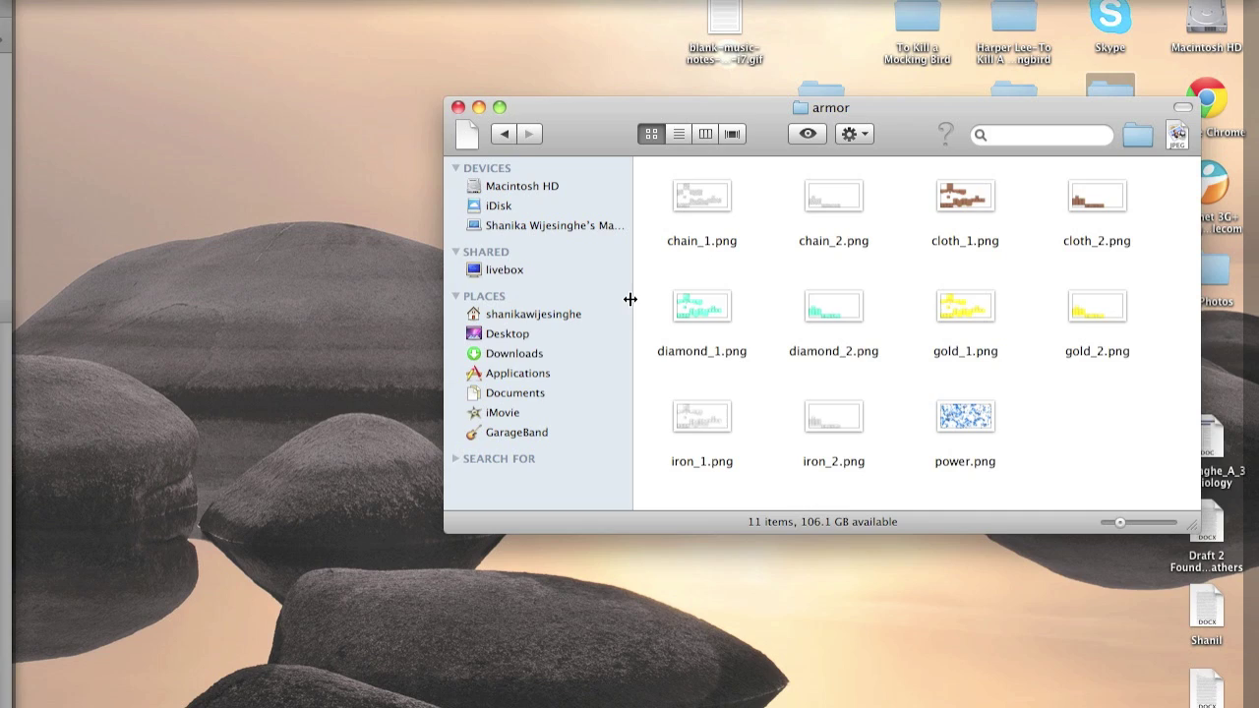
left_click_drag(665, 305, 856, 317)
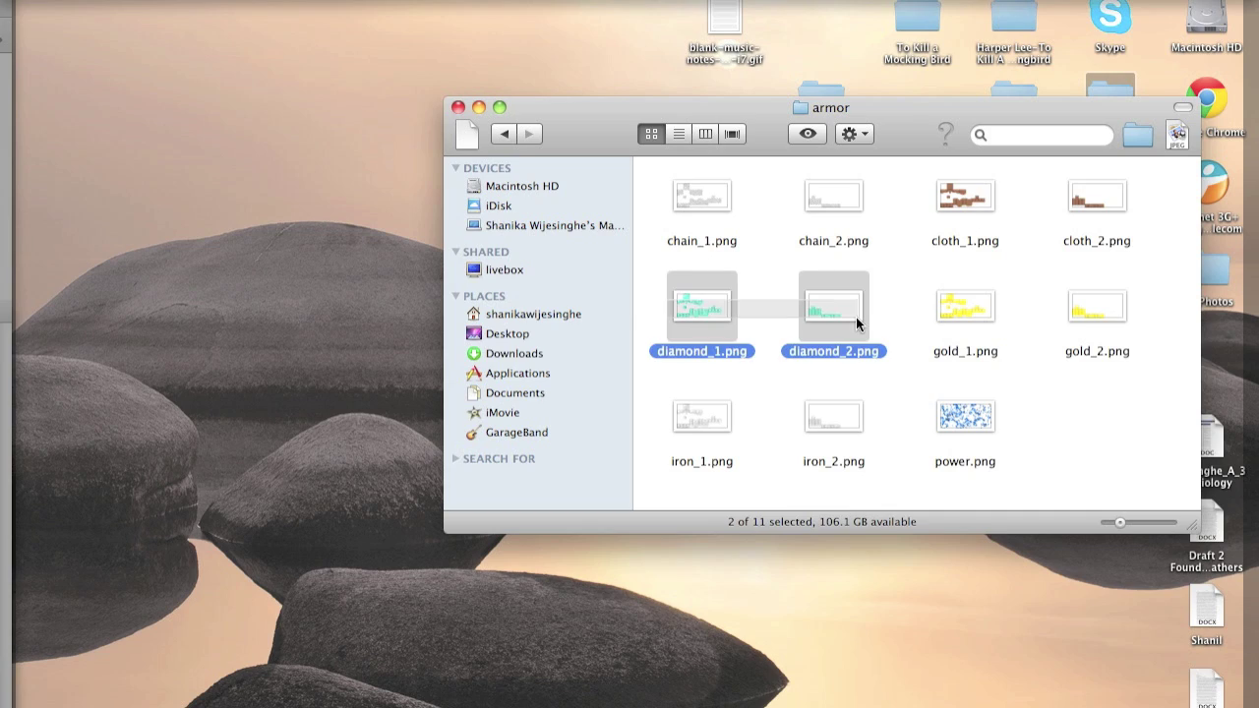
left_click(459, 107)
- Switch to the diamond_1.png document in Photoshop and bring back the full texture sheet
key("F11")
key("F9")
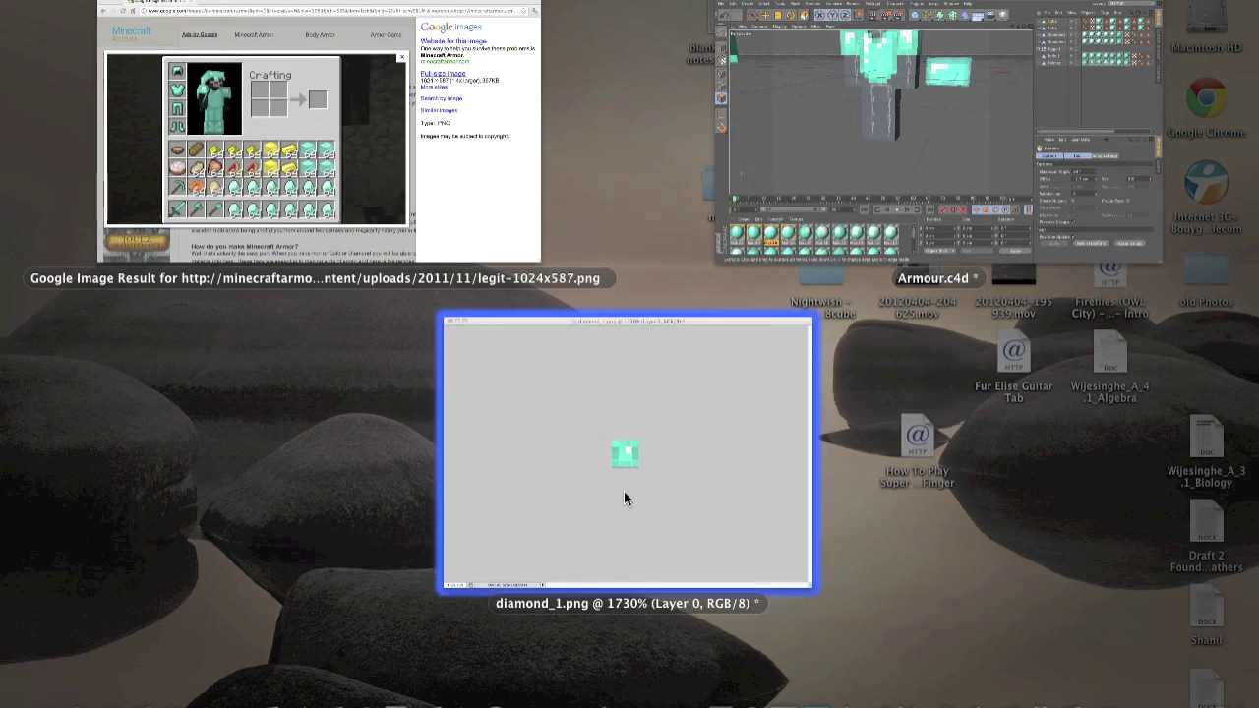
left_click(624, 491)
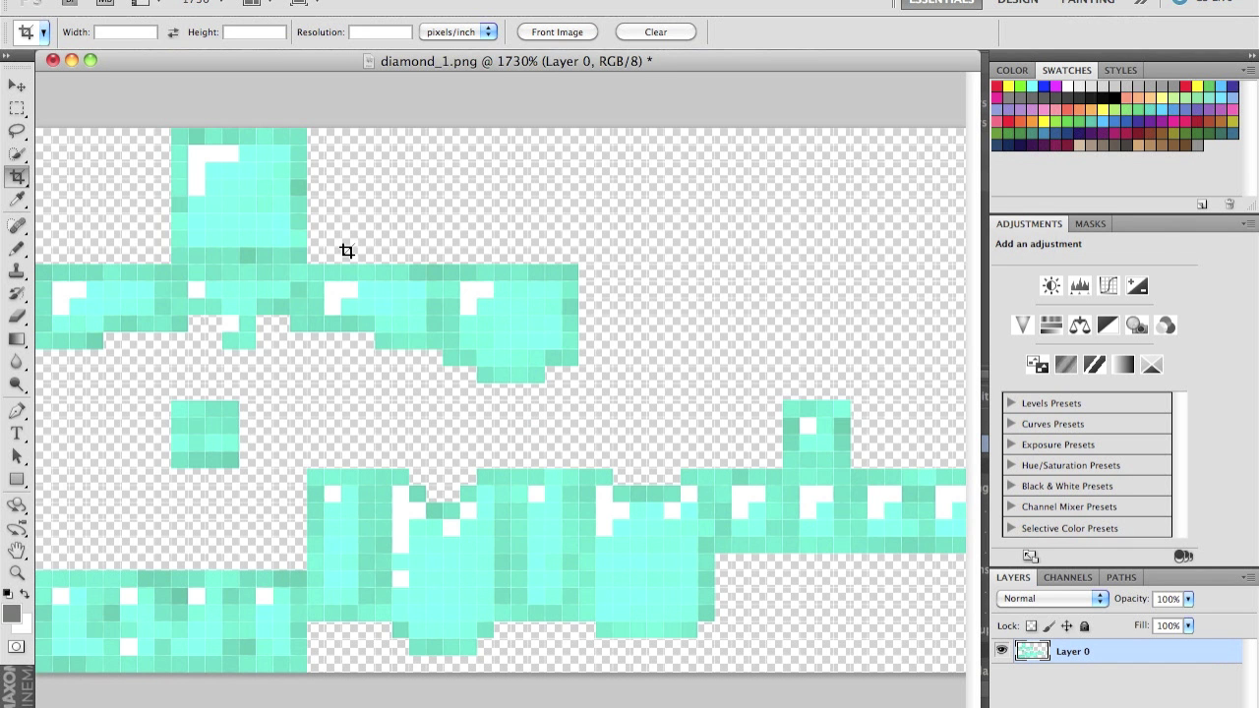
- Try cropping the texture sheet to the helmet's square front face, then undo the crop
left_click_drag(196, 288, 298, 343)
key("Escape")
left_click_drag(183, 279, 287, 391)
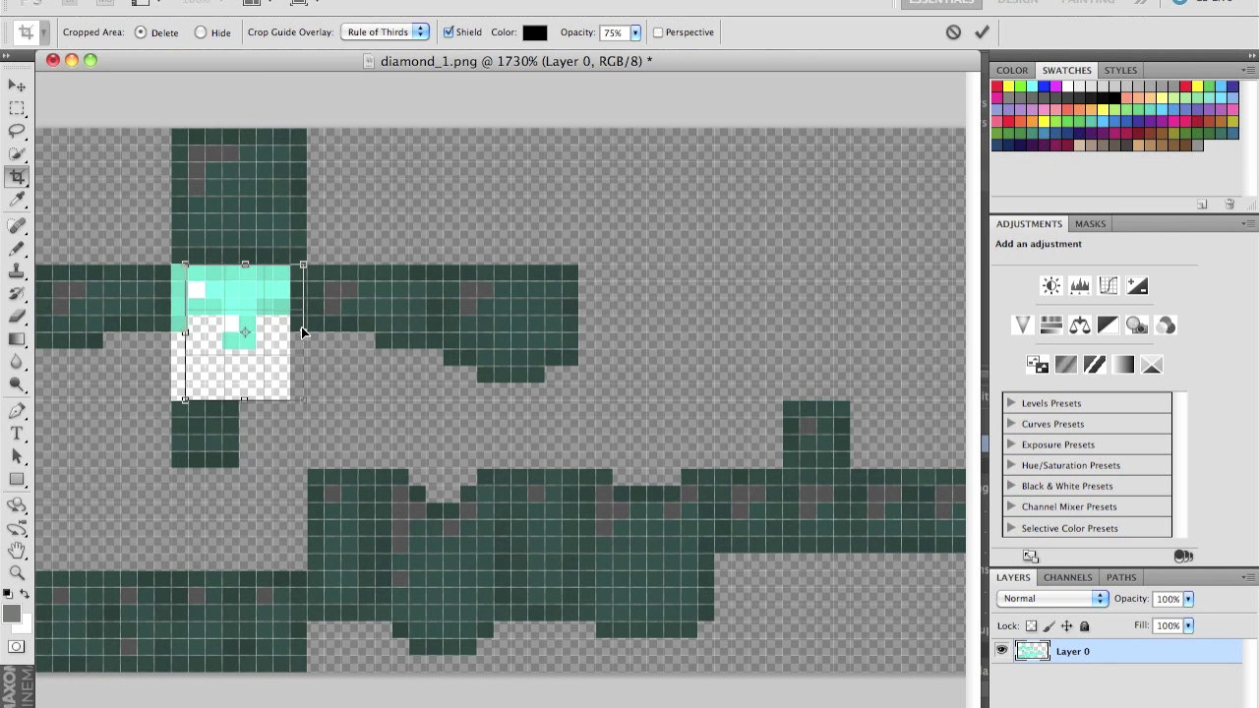
key("Right")
left_click_drag(188, 331, 172, 311)
key("Return")
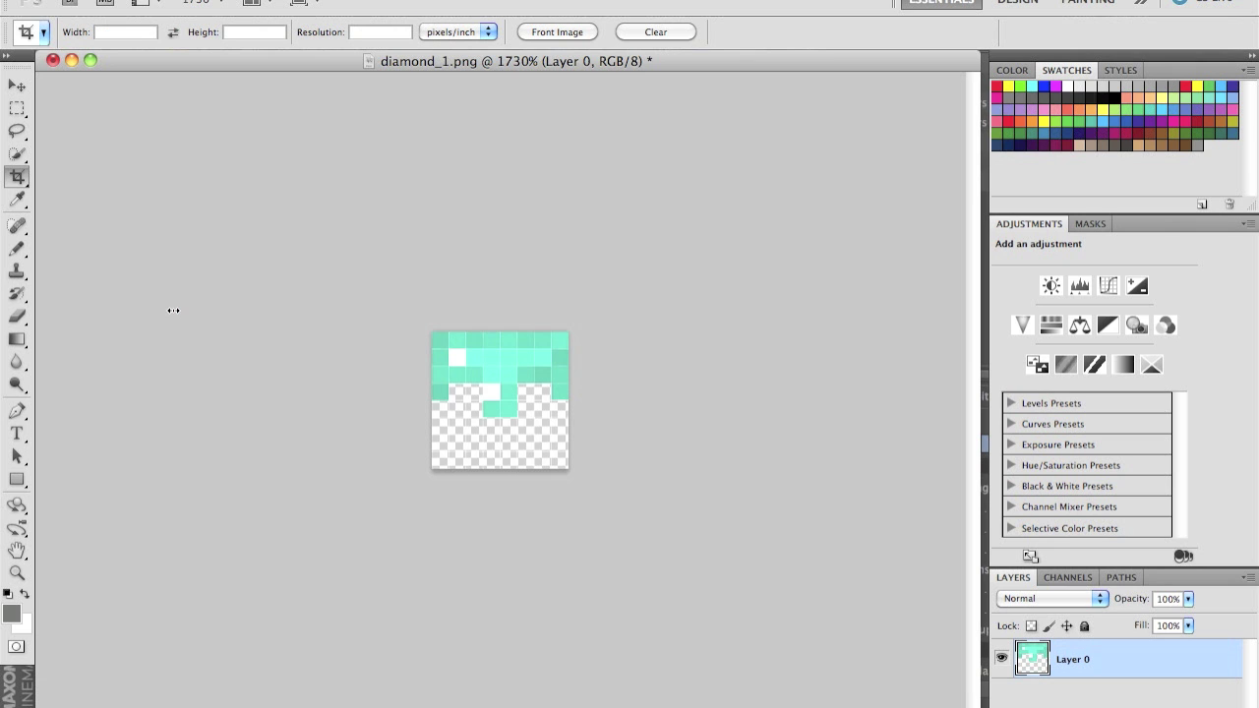
key("super+z")
- Frame the helmet's side, top and back faces one by one with the Crop tool, cancelling each crop
left_click_drag(309, 264, 434, 385)
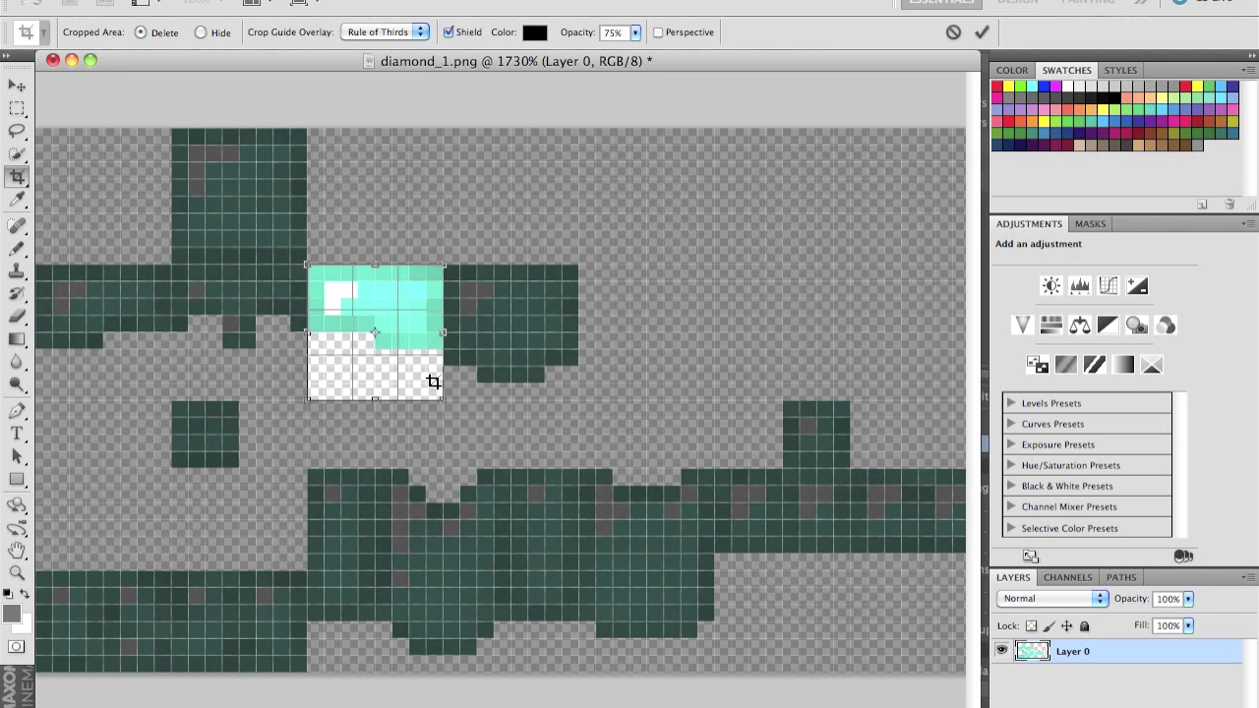
key("Escape")
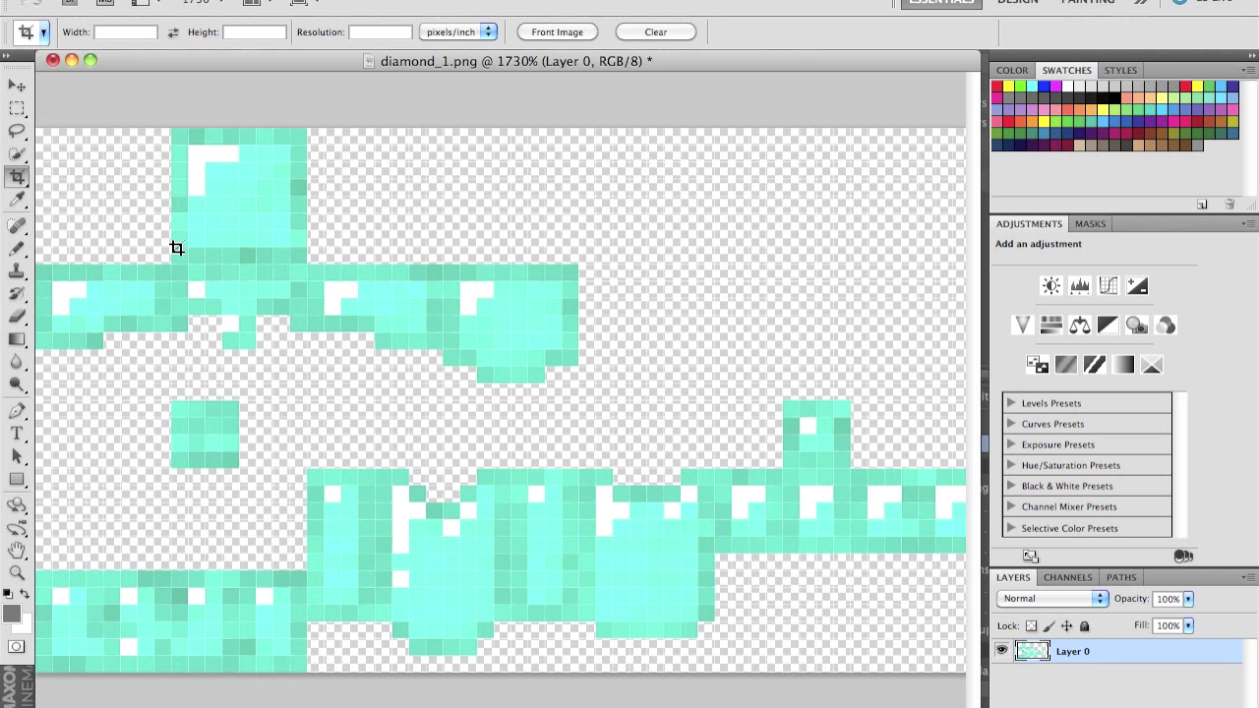
left_click_drag(174, 258, 289, 137)
key("Escape")
left_click_drag(456, 269, 579, 394)
key("Escape")
- Frame the chestplate's front, back and side faces with the Crop tool, cancelling each crop, and leave the layer opacity at 100%
left_click_drag(375, 470, 498, 646)
key("Escape")
left_click_drag(582, 471, 709, 640)
key("Escape")
left_click_drag(511, 477, 576, 416)
key("Escape")
left_click_drag(319, 477, 362, 627)
key("Escape")
key("1")
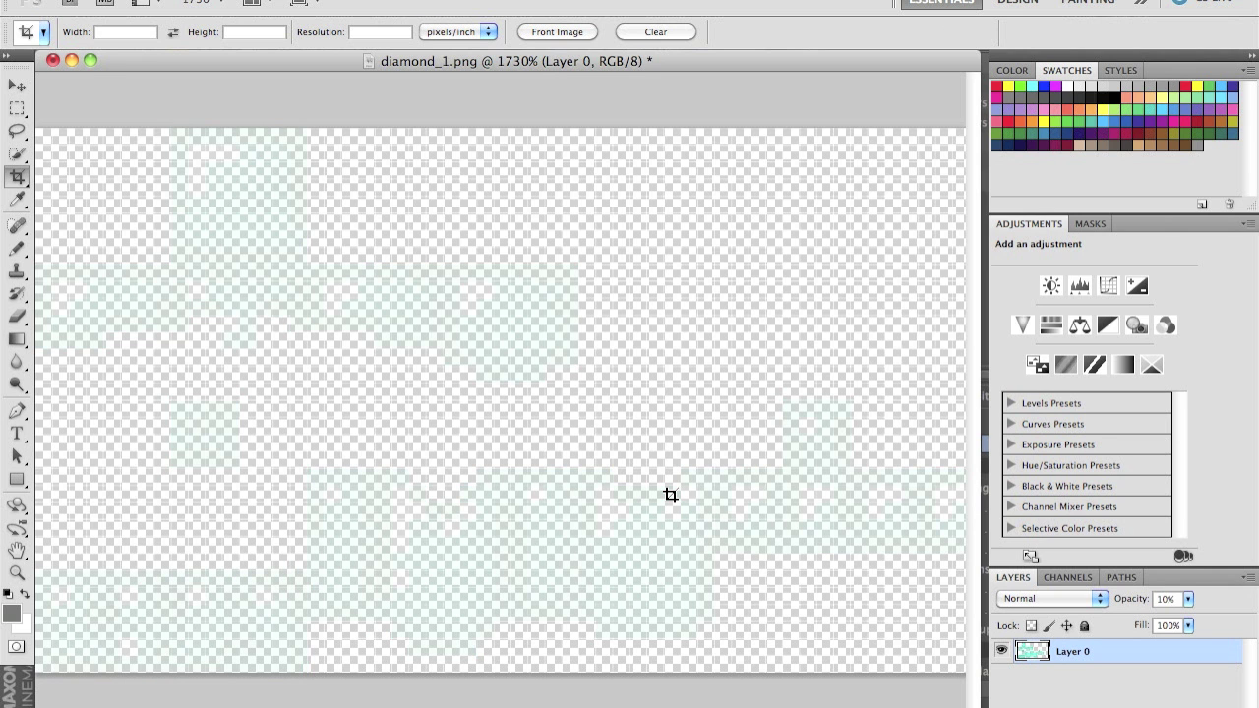
key("0")
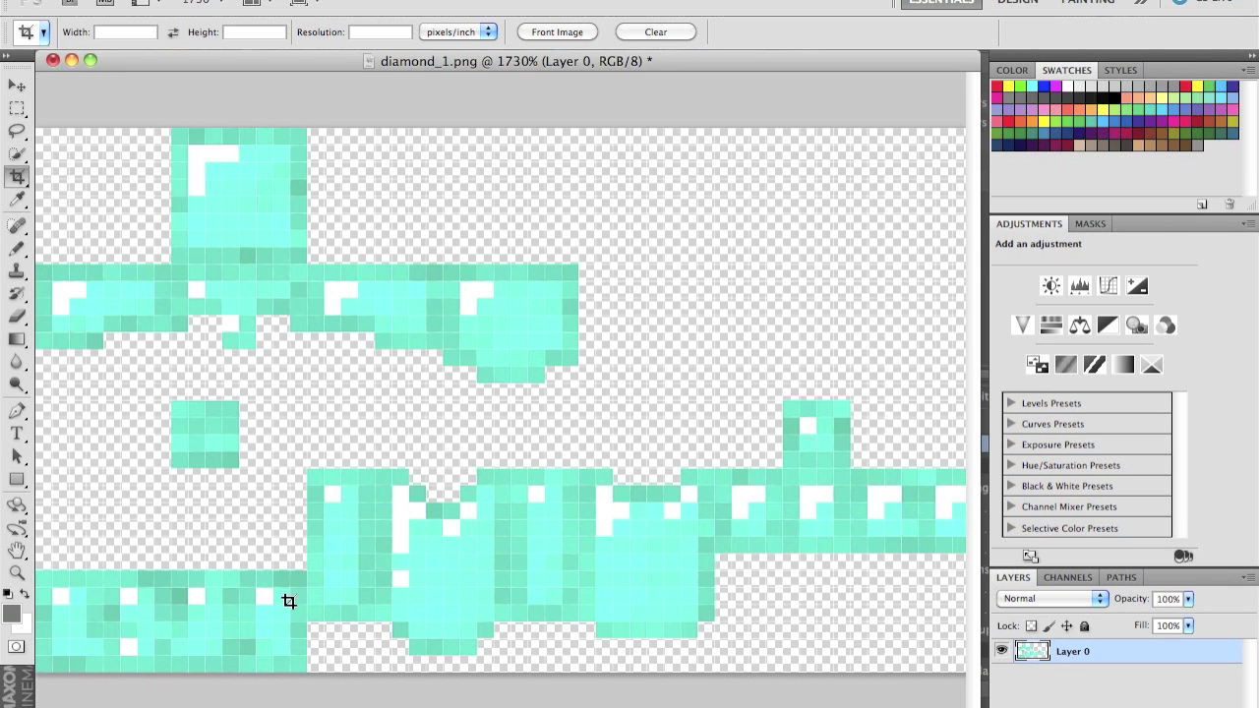
- View the Minecraft armour reference image in the browser, then return to the diamond_1.png document
key("F3")
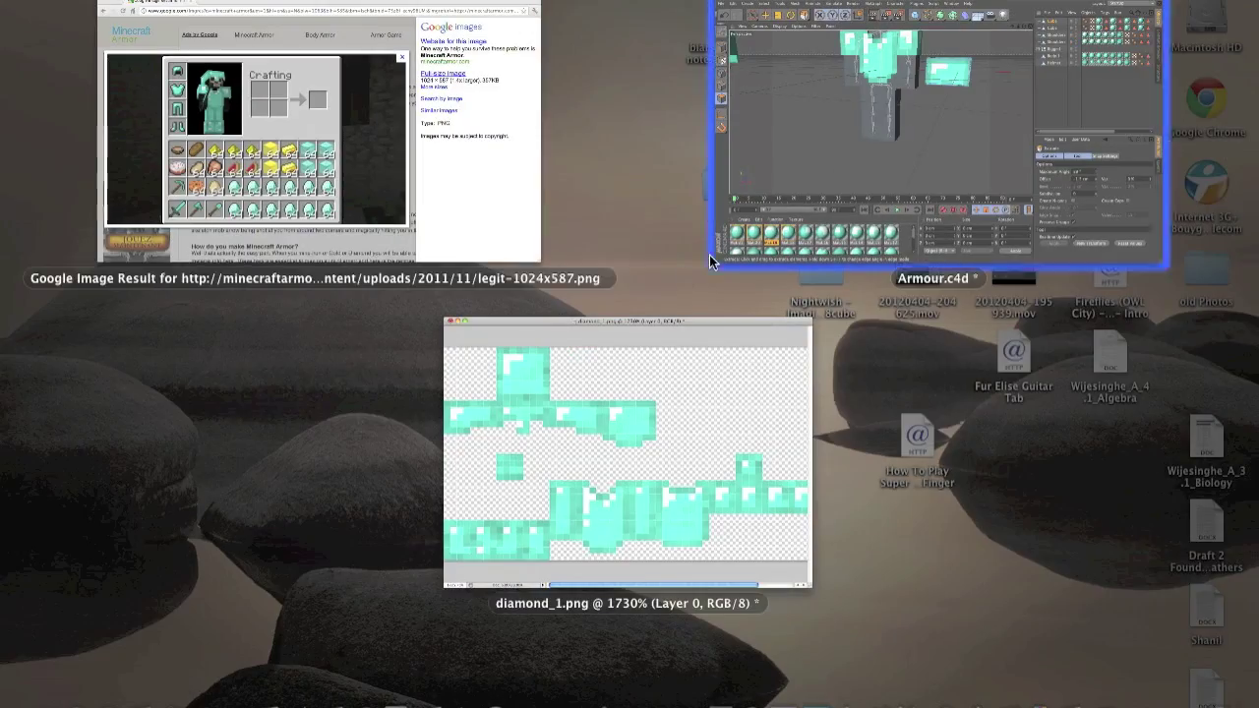
left_click(309, 158)
key("space")
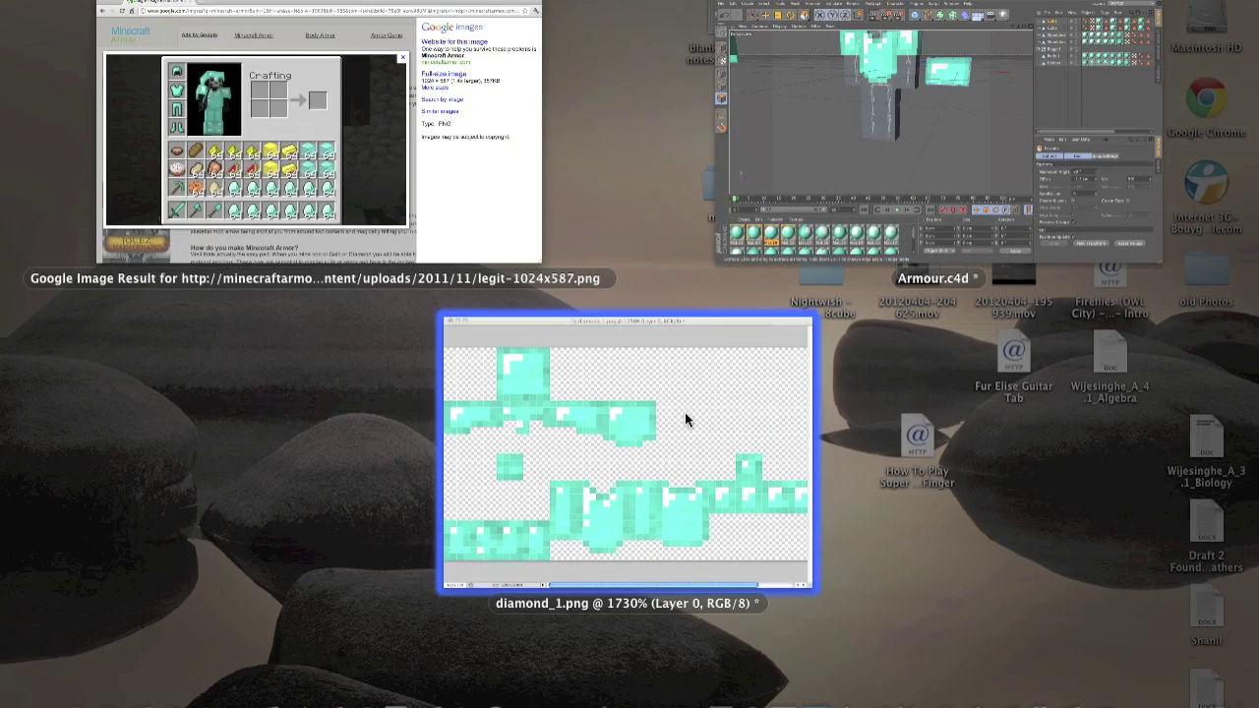
left_click(505, 376)
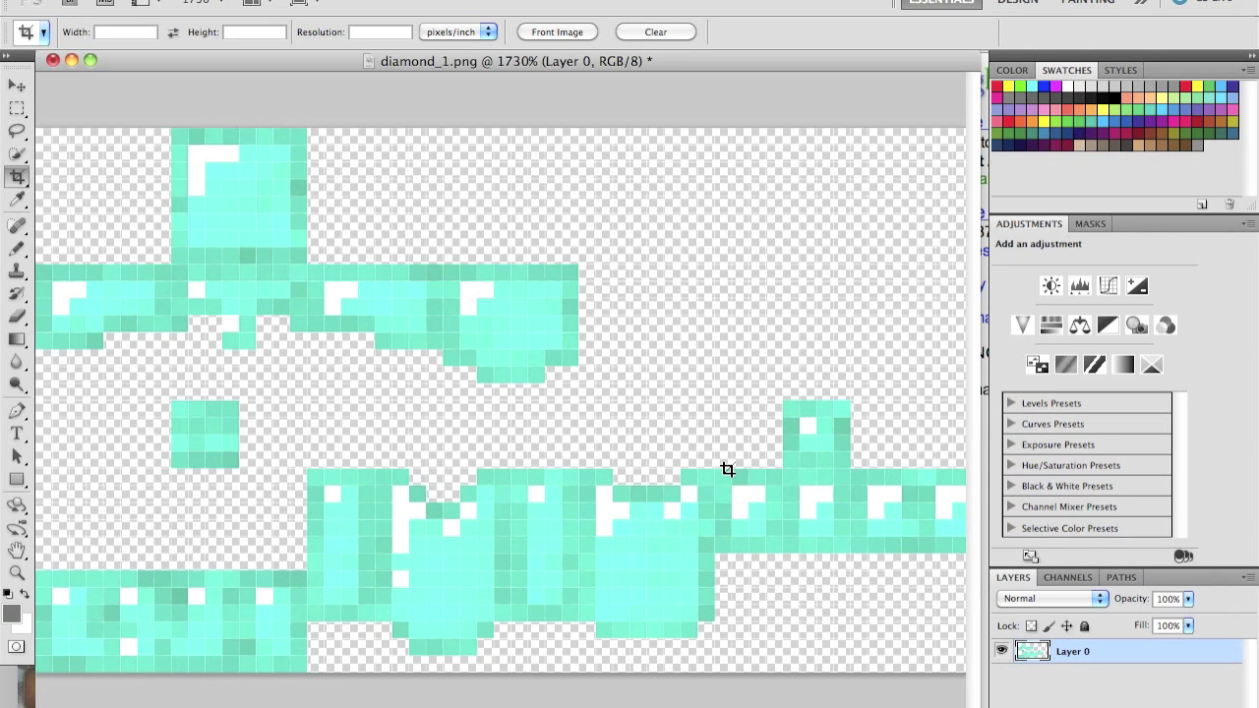
- Crop the texture sheet to one shoulder face and flip the canvas horizontally to mirror it for the other shoulder
scroll(725, 469, "right", 5)
left_click_drag(558, 470, 618, 545)
key("Return")
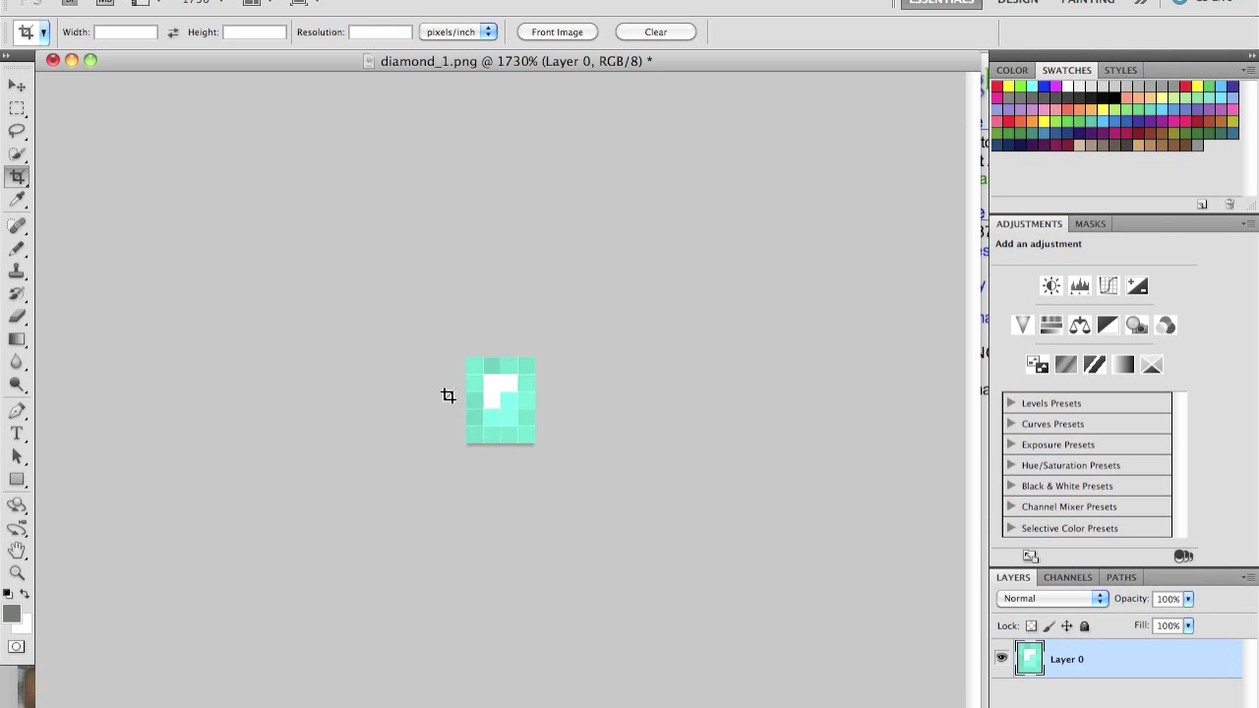
left_click(246, 0)
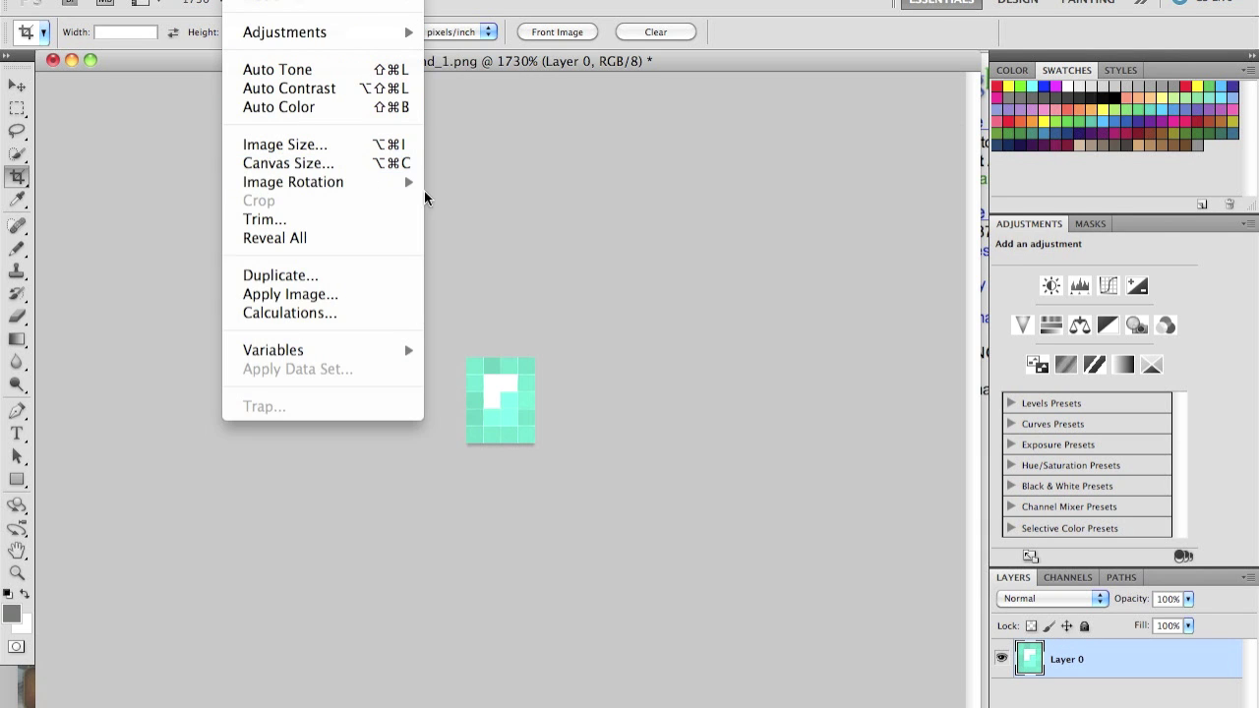
mouse_move(413, 183)
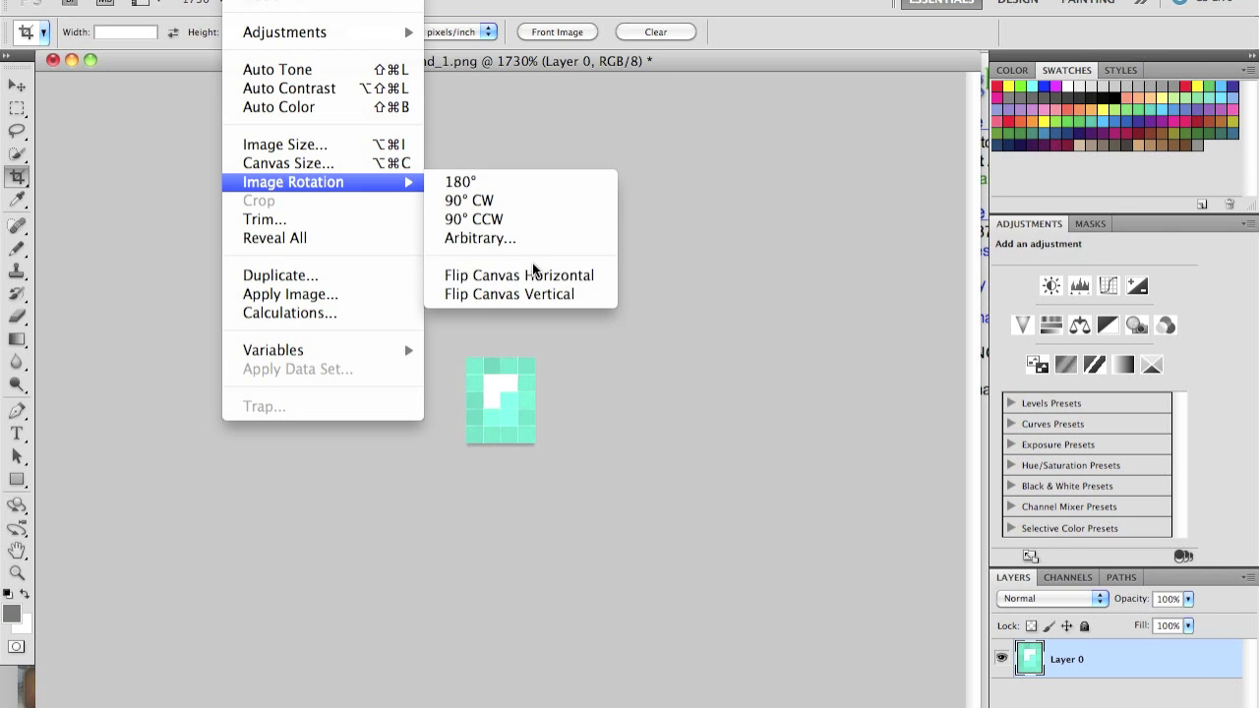
left_click(529, 280)
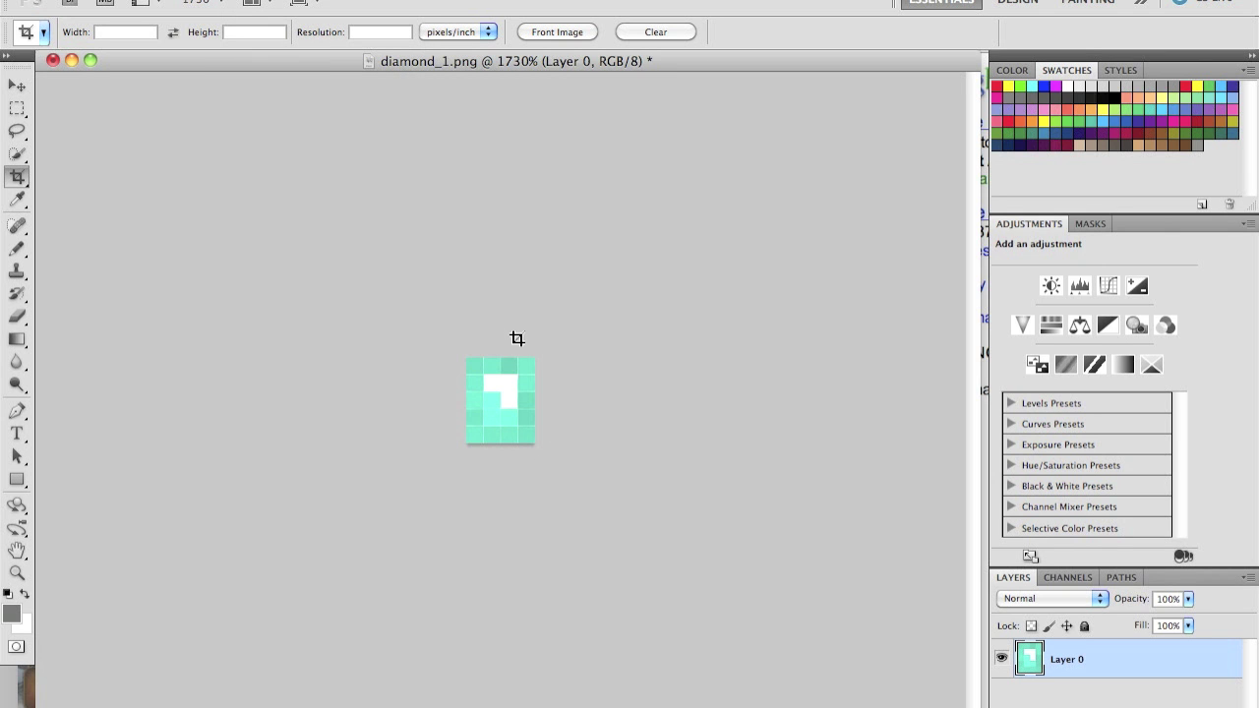
- Undo the horizontal canvas flip and the shoulder crop, and set the layer's opacity to 10%
key("super+z")
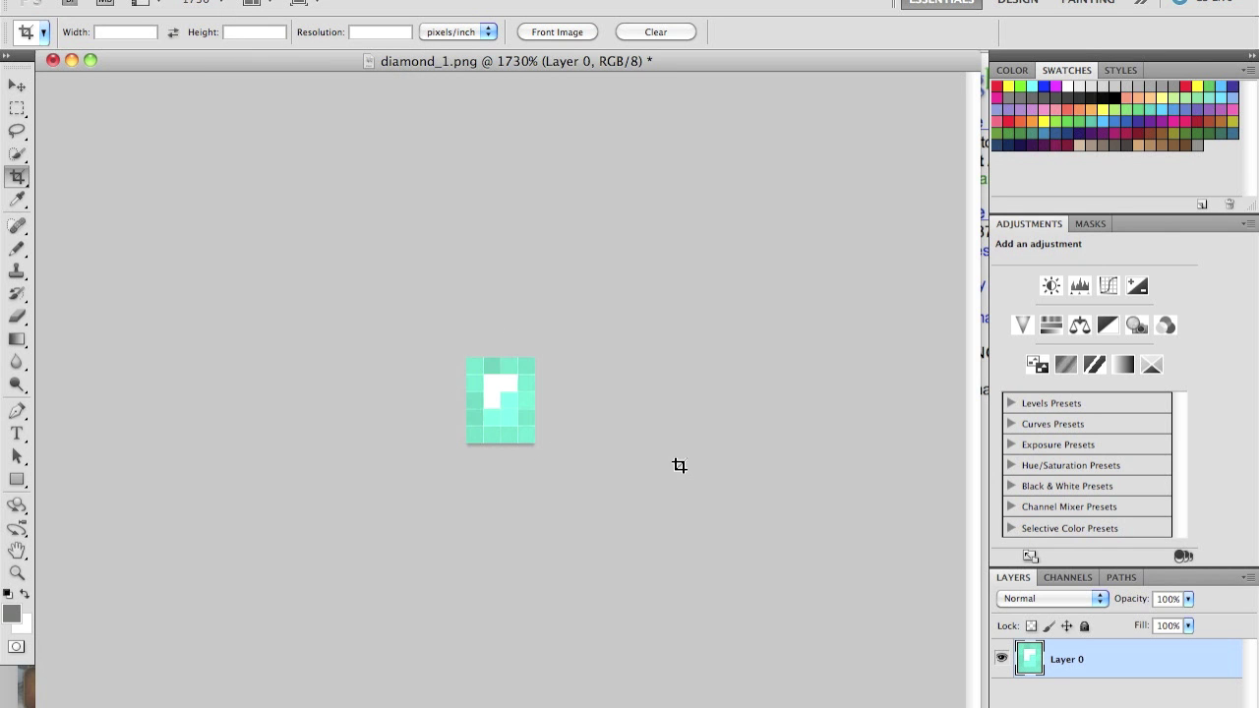
key("alt+super+z")
key("1")
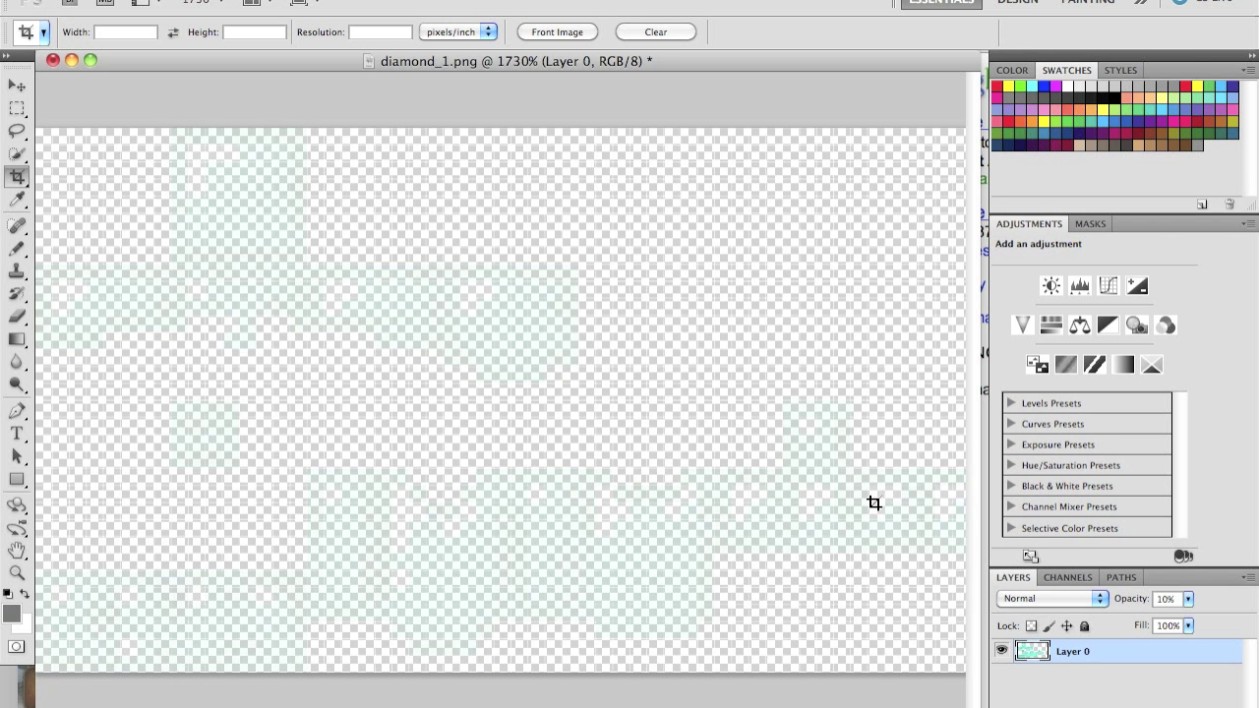
- Undo the last changes so the full texture sheet is restored at 100% layer opacity
key("0")
key("super+z")
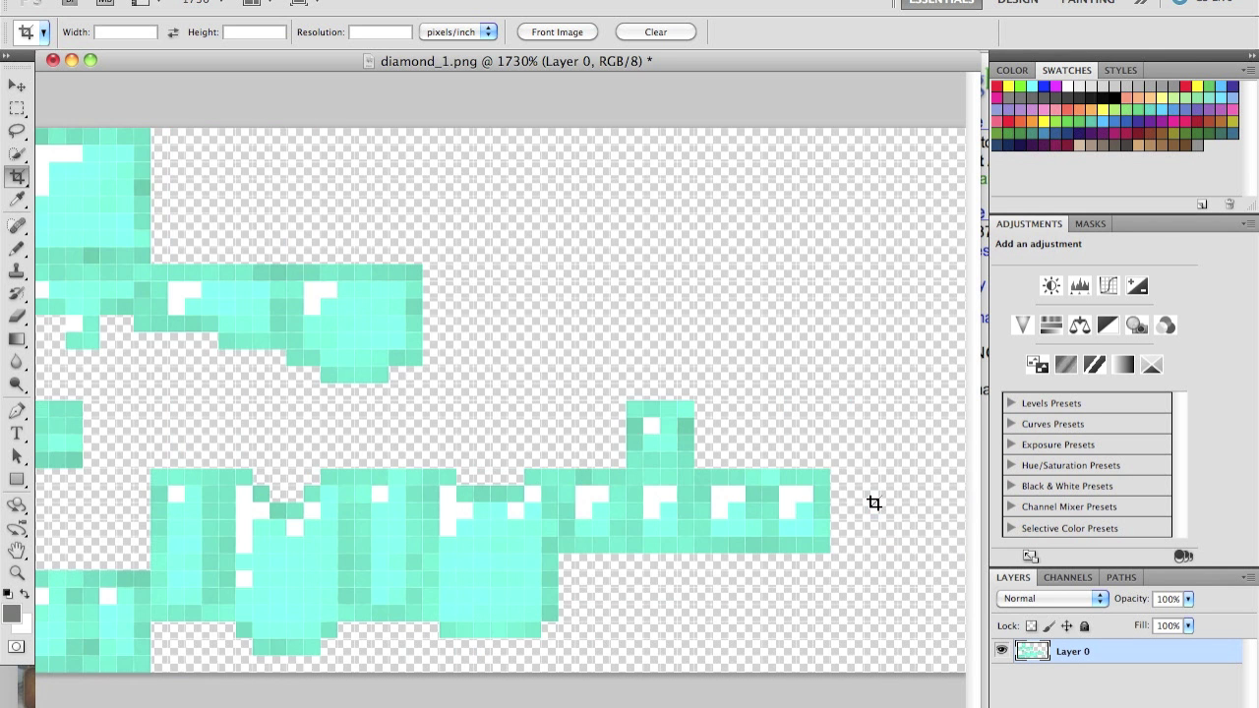
key("super+z")
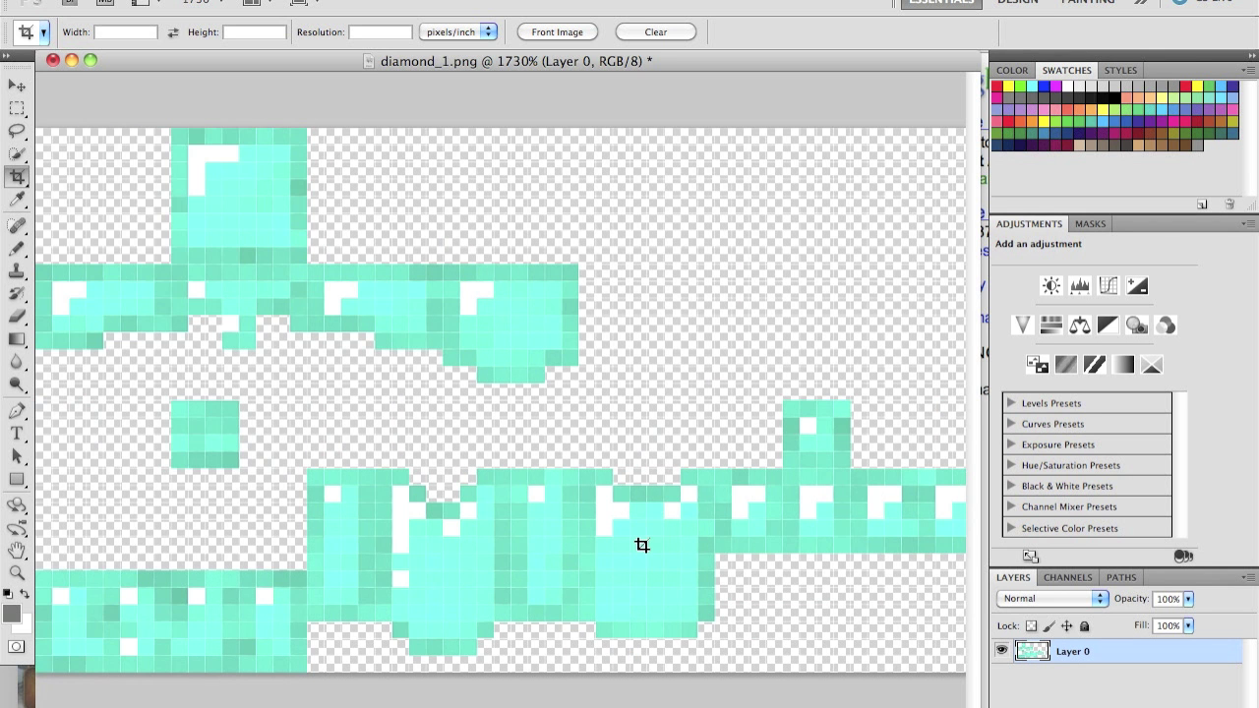
- Open diamond_2.png from the Armour folder and enlarge the texture sheet to 1390%
left_click(153, 1)
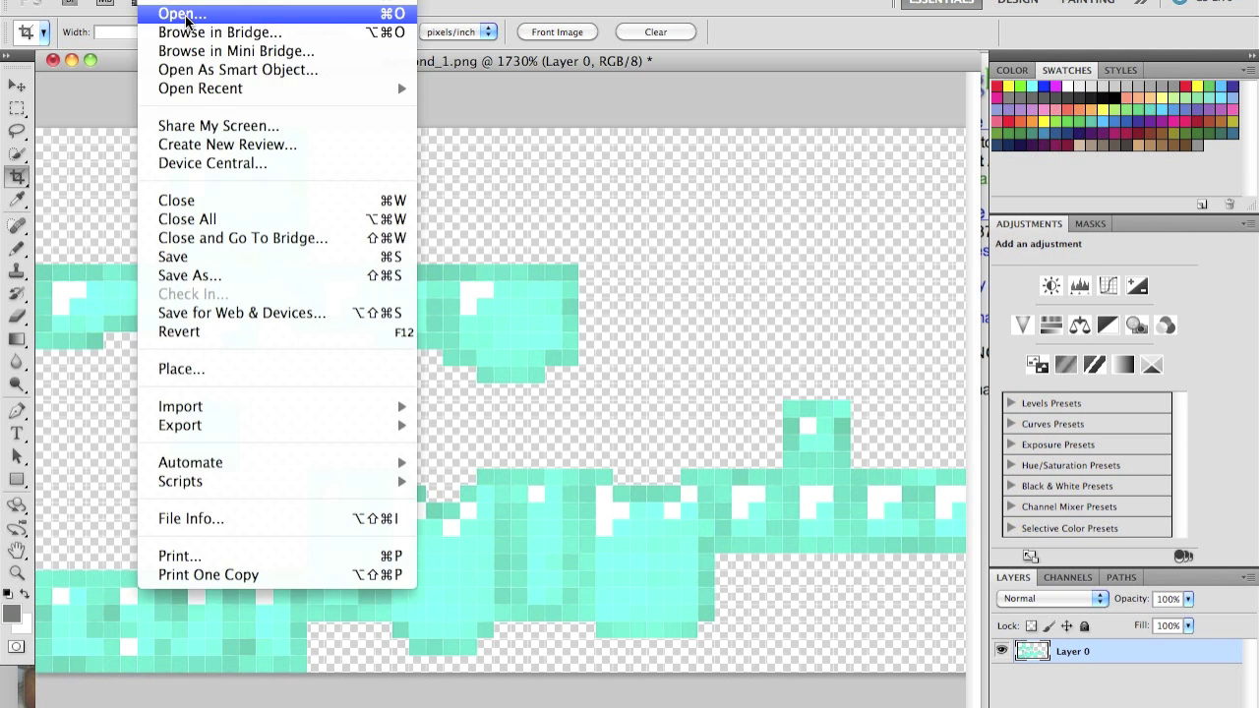
left_click(185, 14)
scroll(528, 299, "down", 1)
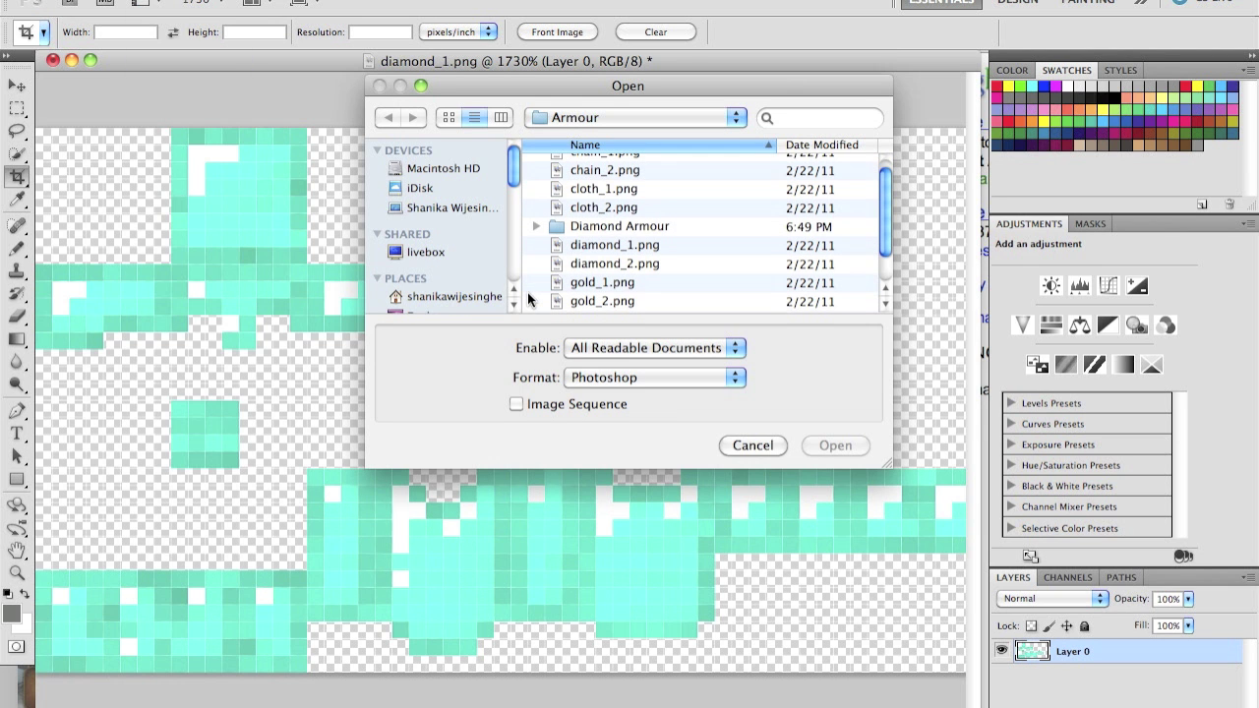
double_click(623, 262)
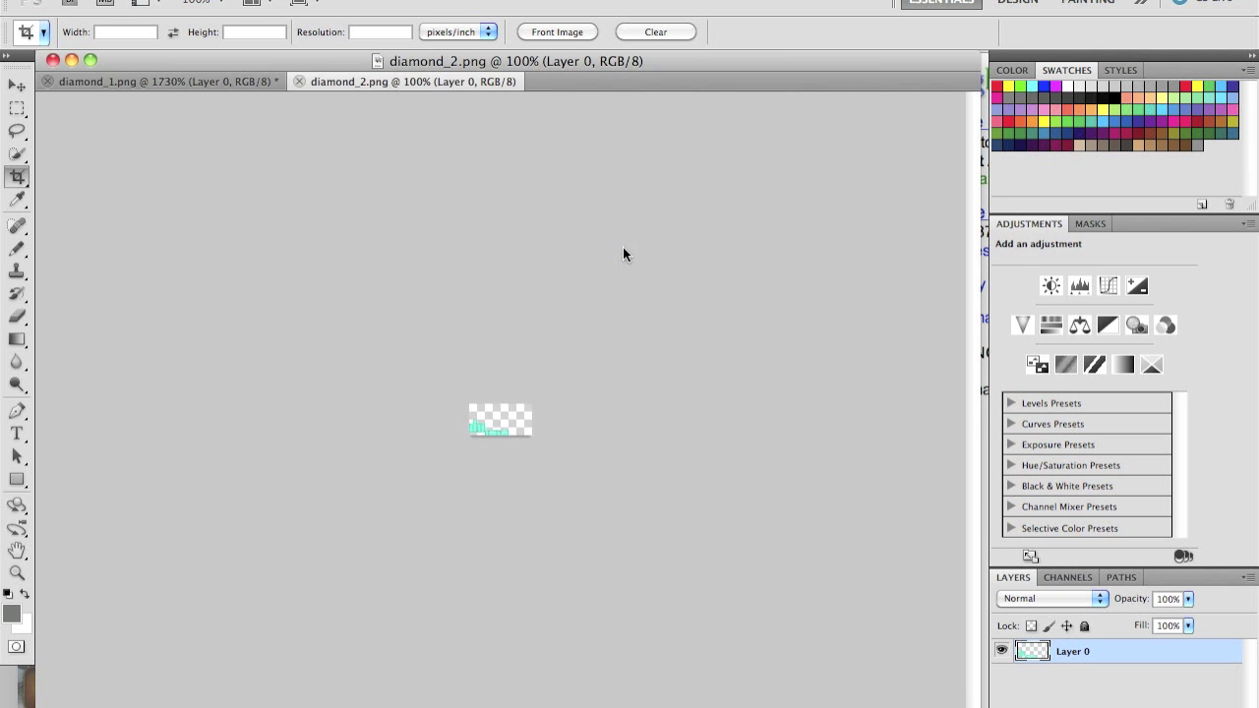
scroll(621, 298, "up", 10, "alt")
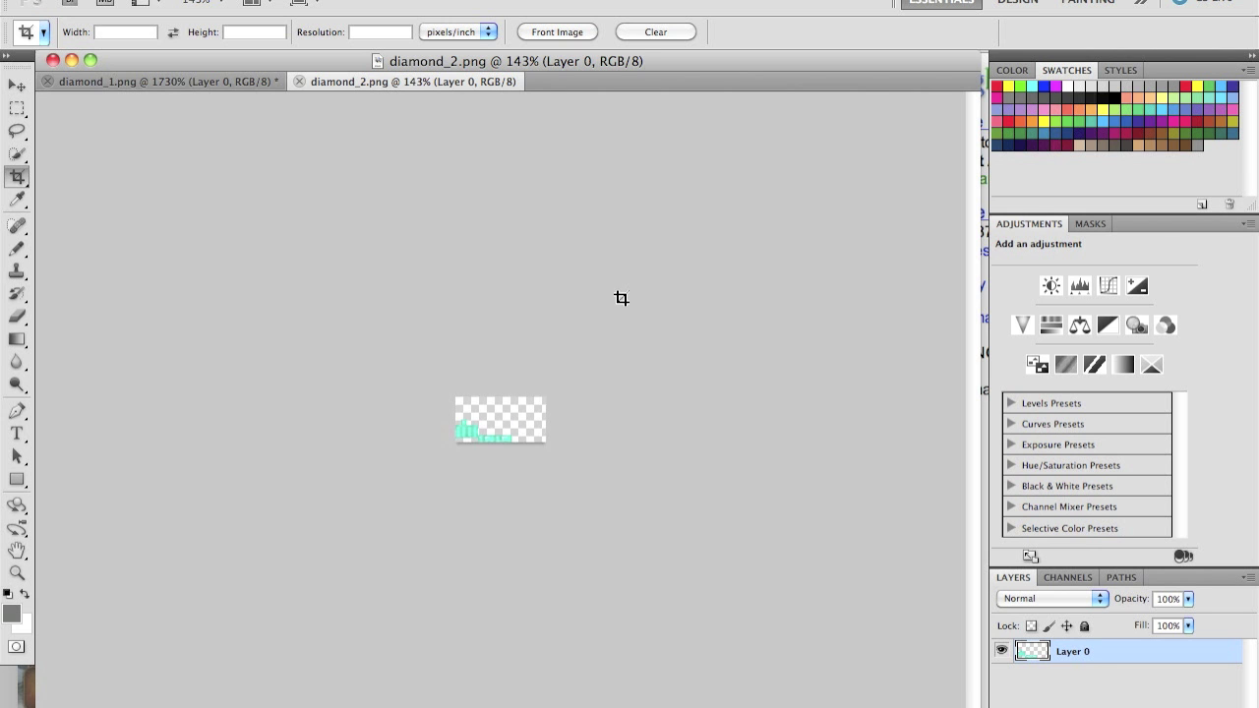
scroll(621, 298, "down", 5, "alt")
scroll(621, 298, "up", 4, "alt")
scroll(621, 298, "up", 1, "alt")
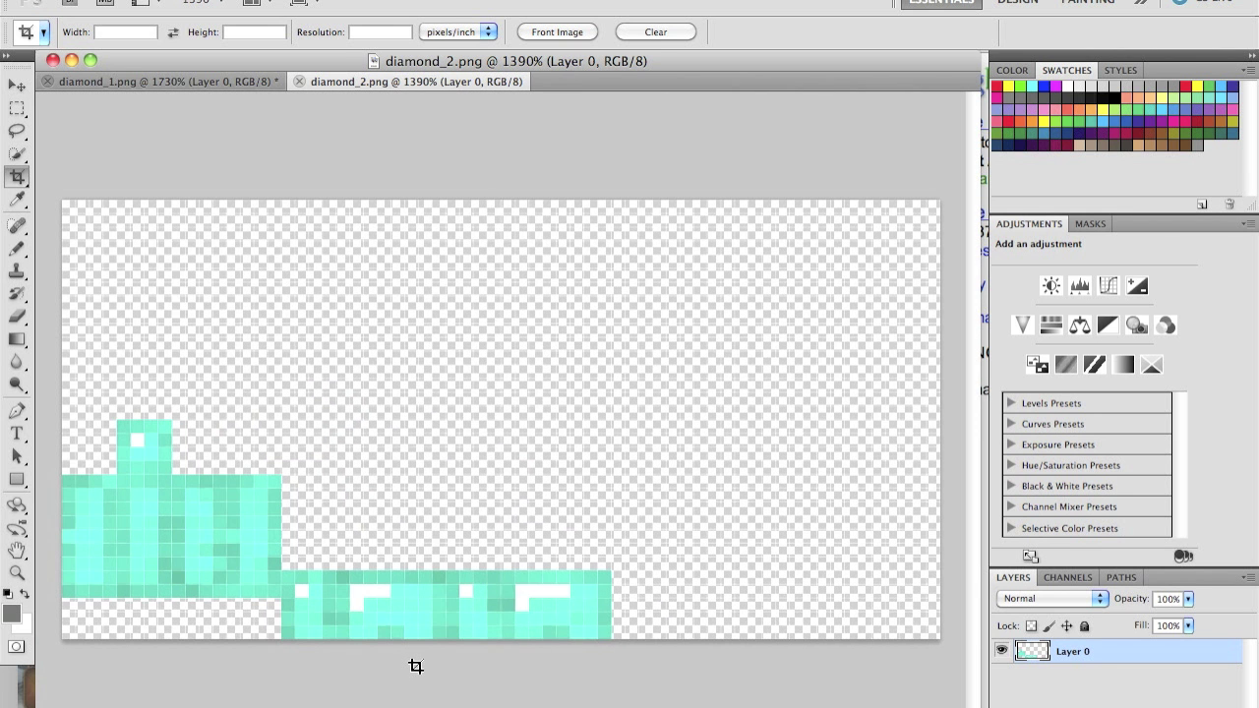
- View the Minecraft armour reference image in the browser, then return to the diamond_2.png document
key("F9")
left_click(384, 129)
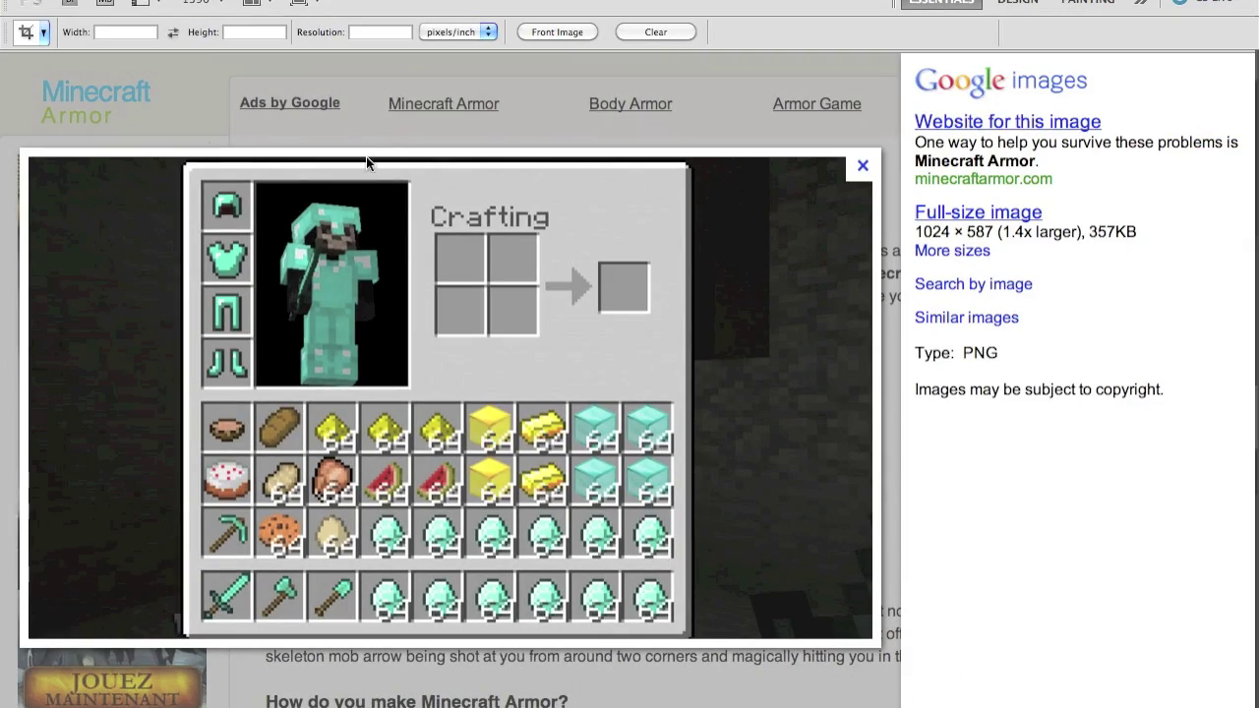
key("F9")
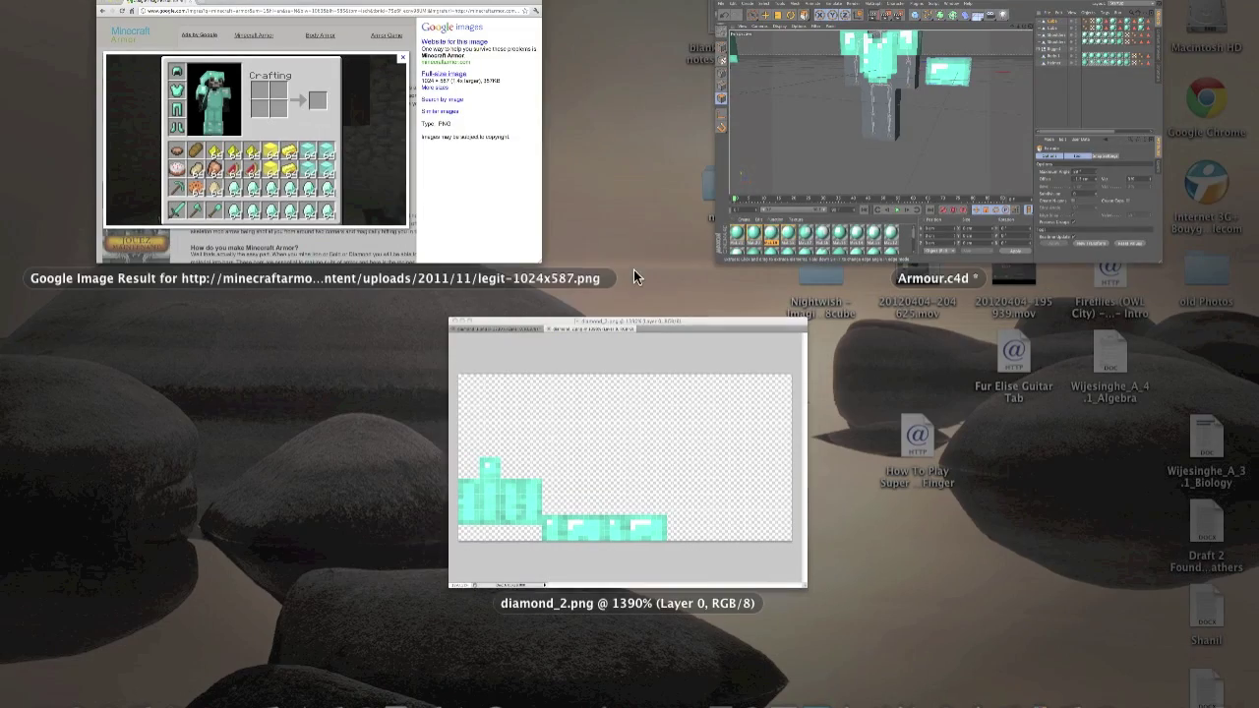
left_click(545, 480)
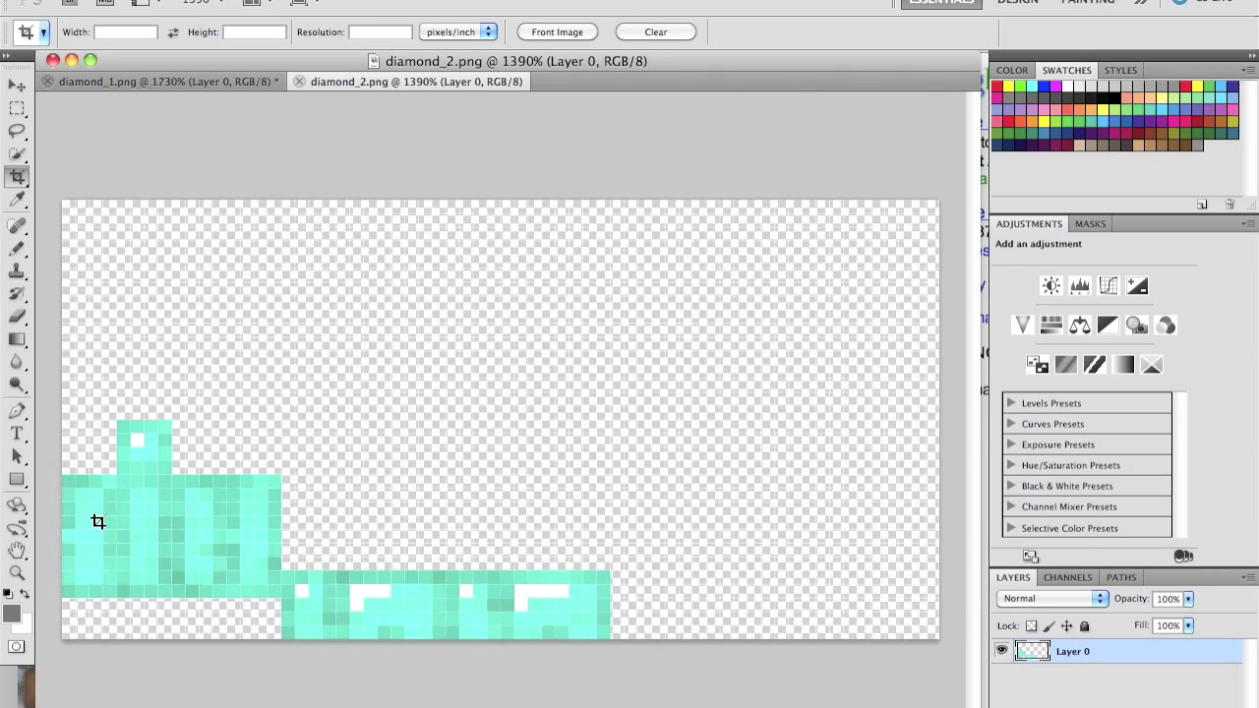
- Switch to Armour.c4d in Cinema 4D and render a close-up front view of the helmet in the viewport
key("F9")
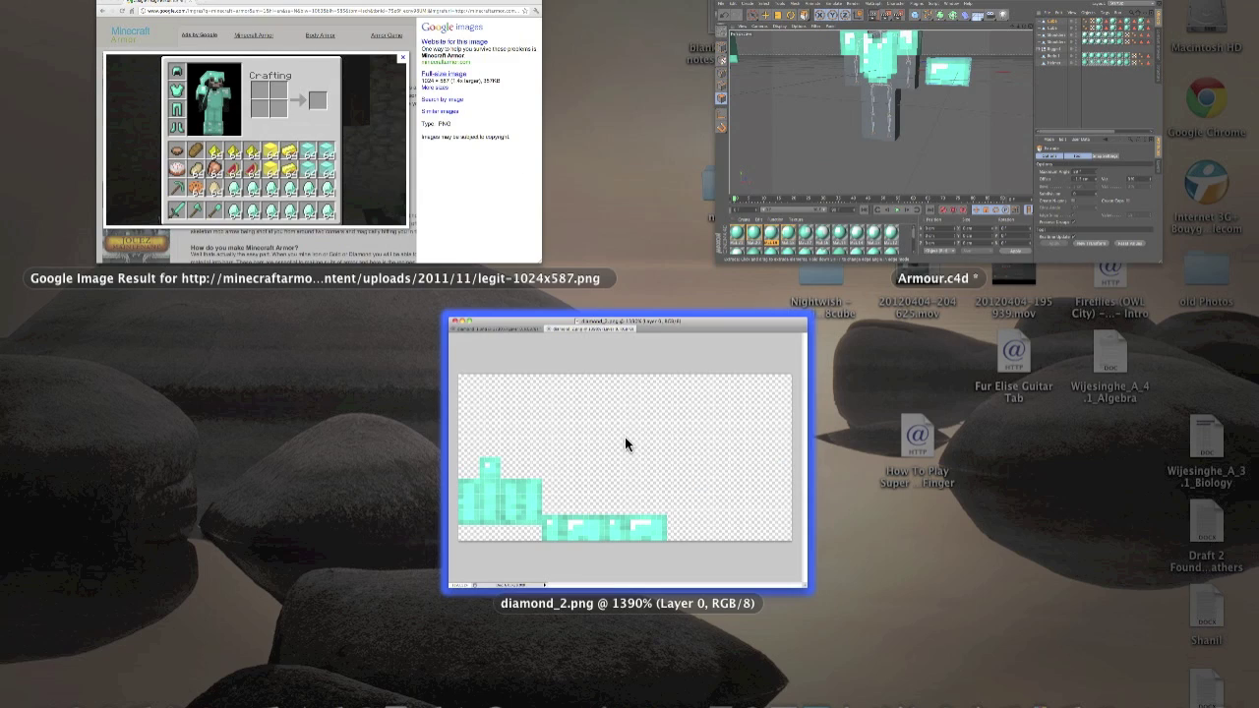
left_click(827, 207)
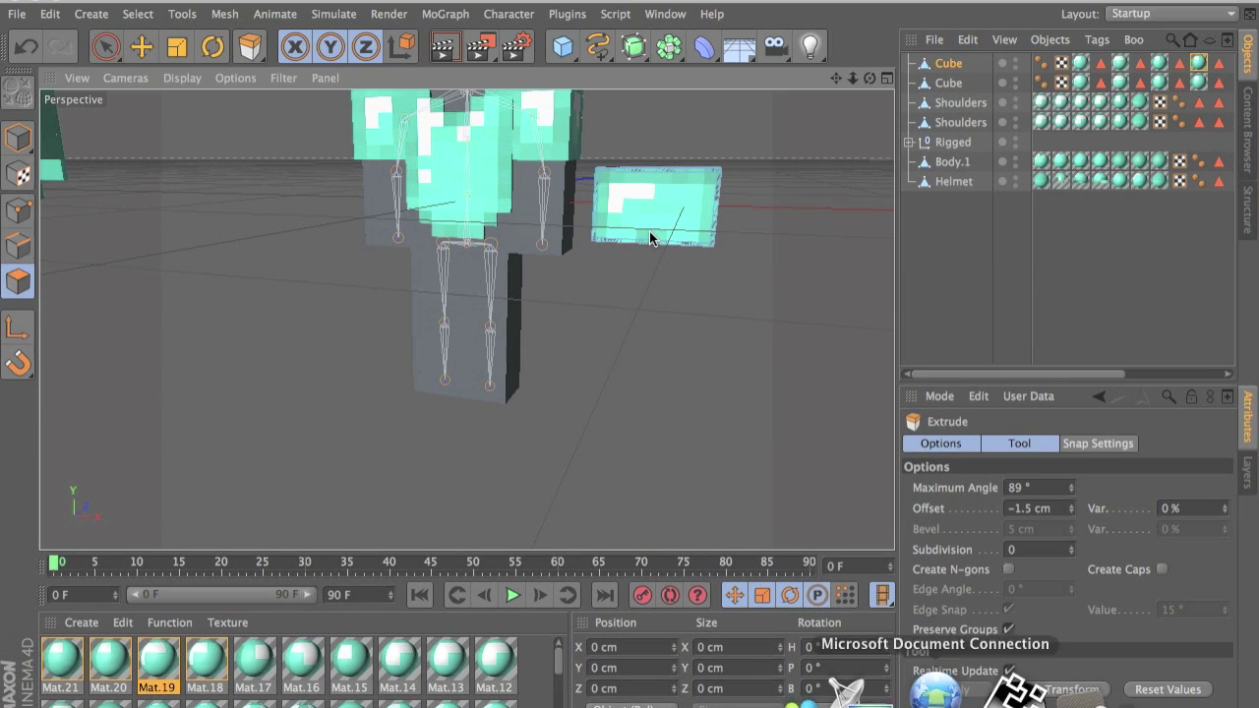
scroll(415, 232, "down", 6)
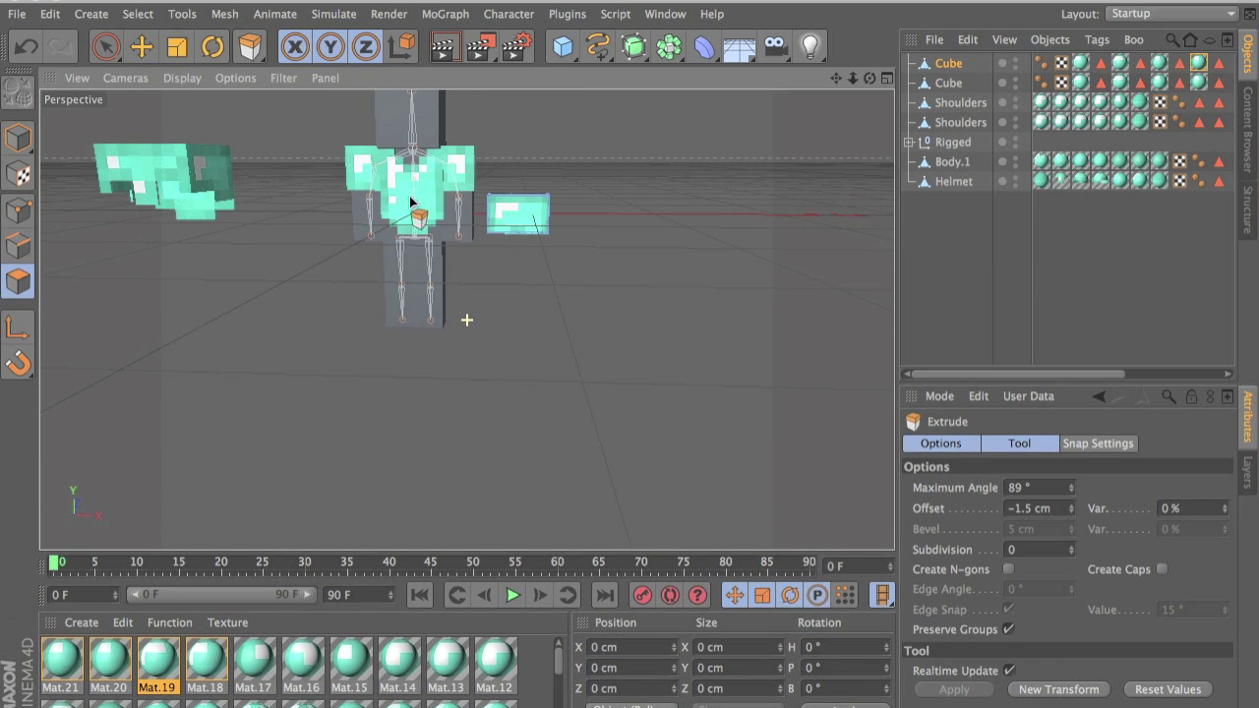
middle_click_drag(410, 196, 660, 254, "alt")
scroll(659, 254, "up", 3)
left_click_drag(521, 266, 561, 261, "alt")
scroll(521, 170, "up", 7)
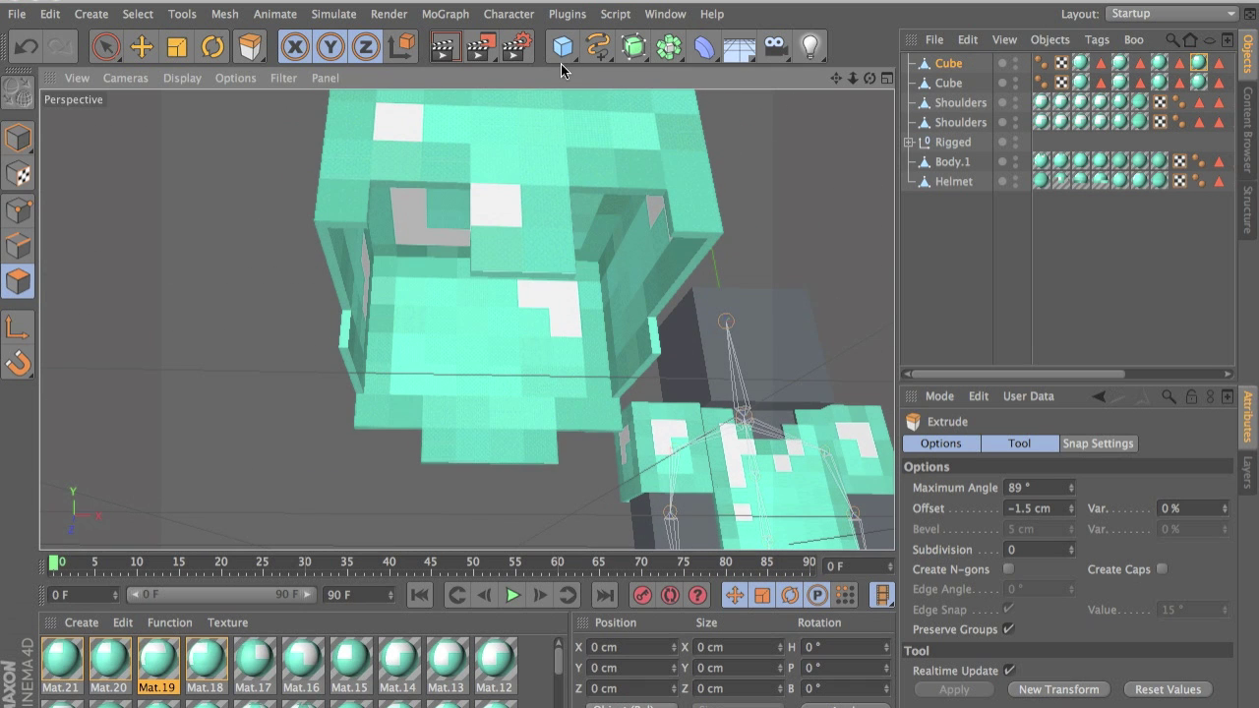
left_click(461, 59)
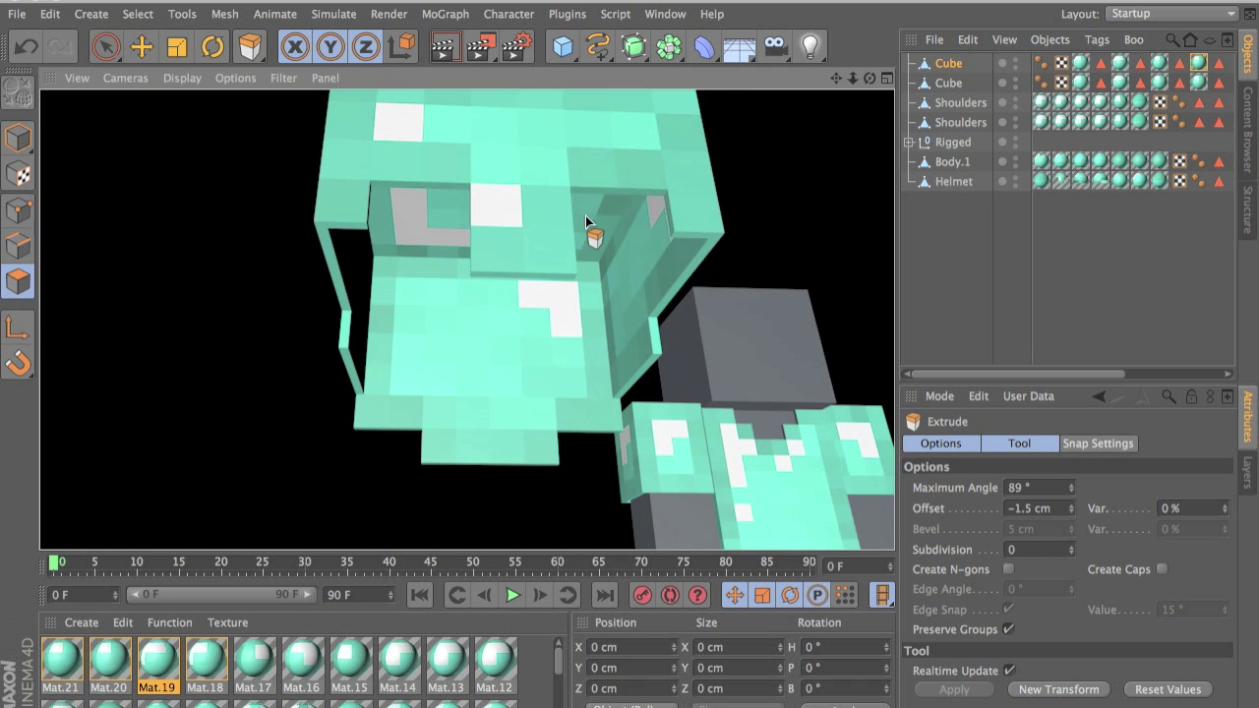
- Select the Helmet object and examine its polygon grid from several angles beside the body armour
left_click_drag(605, 297, 444, 282, "alt")
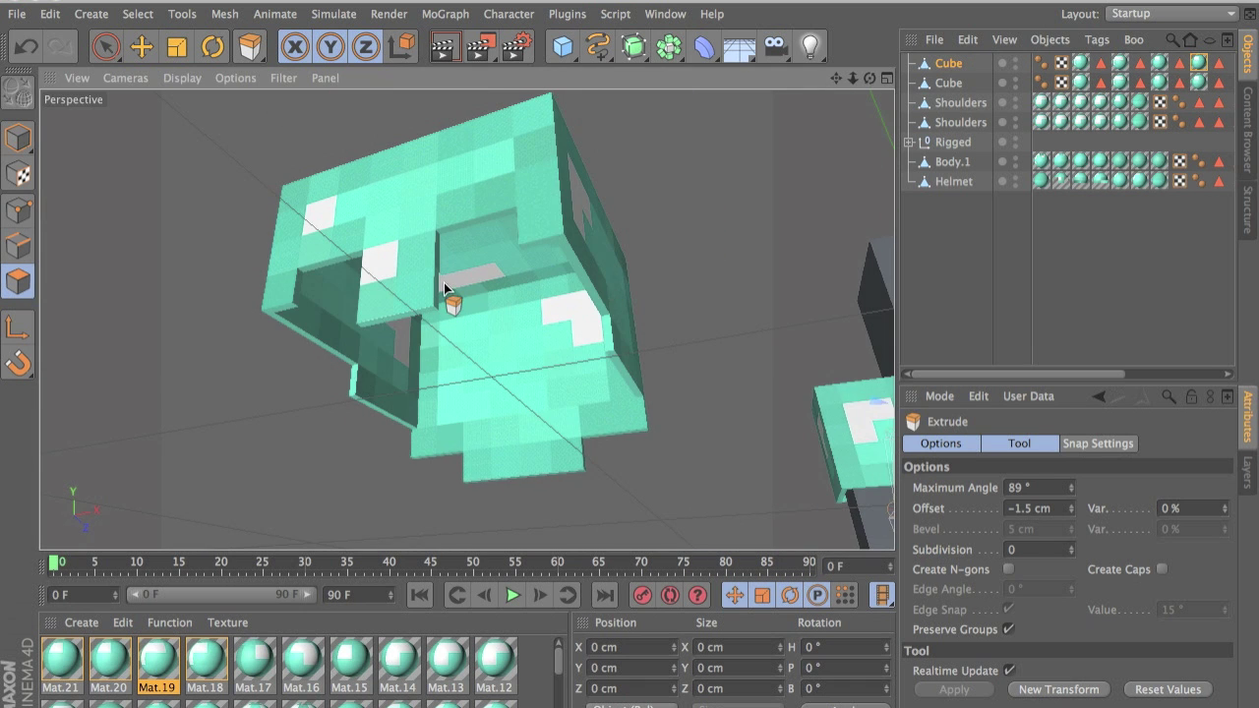
left_click(945, 182)
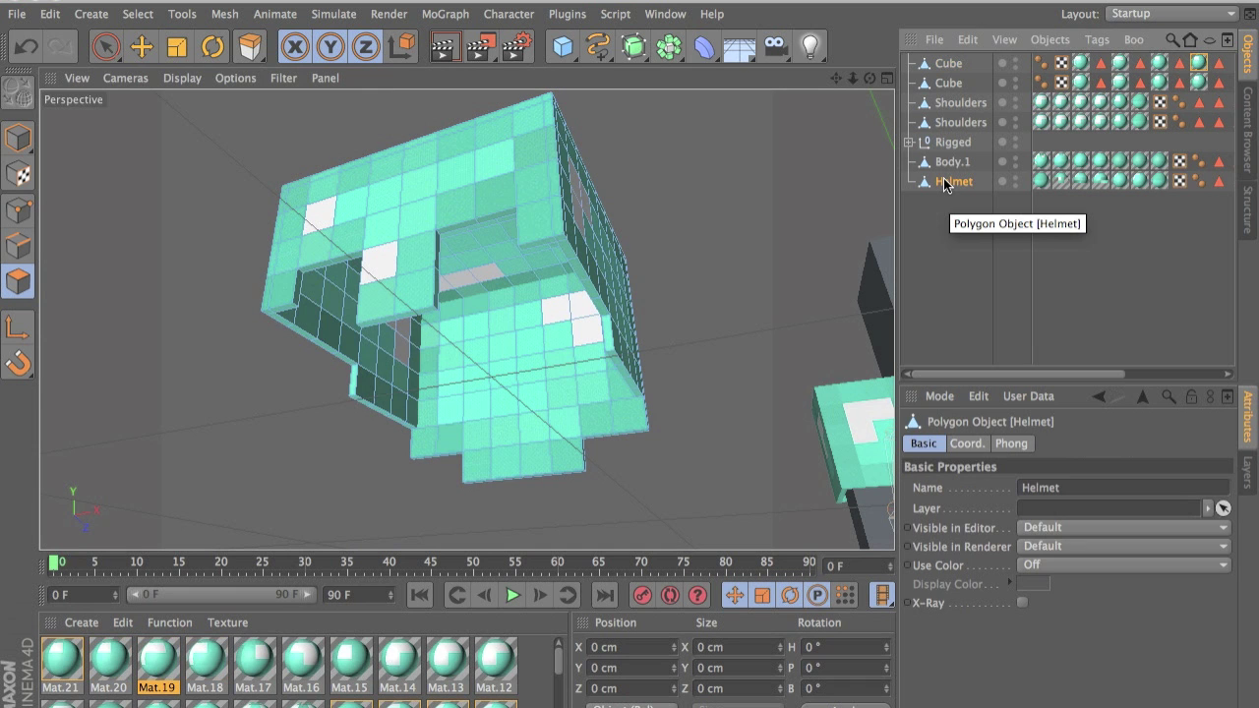
left_click_drag(798, 229, 727, 415, "alt")
scroll(655, 281, "down", 2)
left_click_drag(737, 328, 449, 351, "alt")
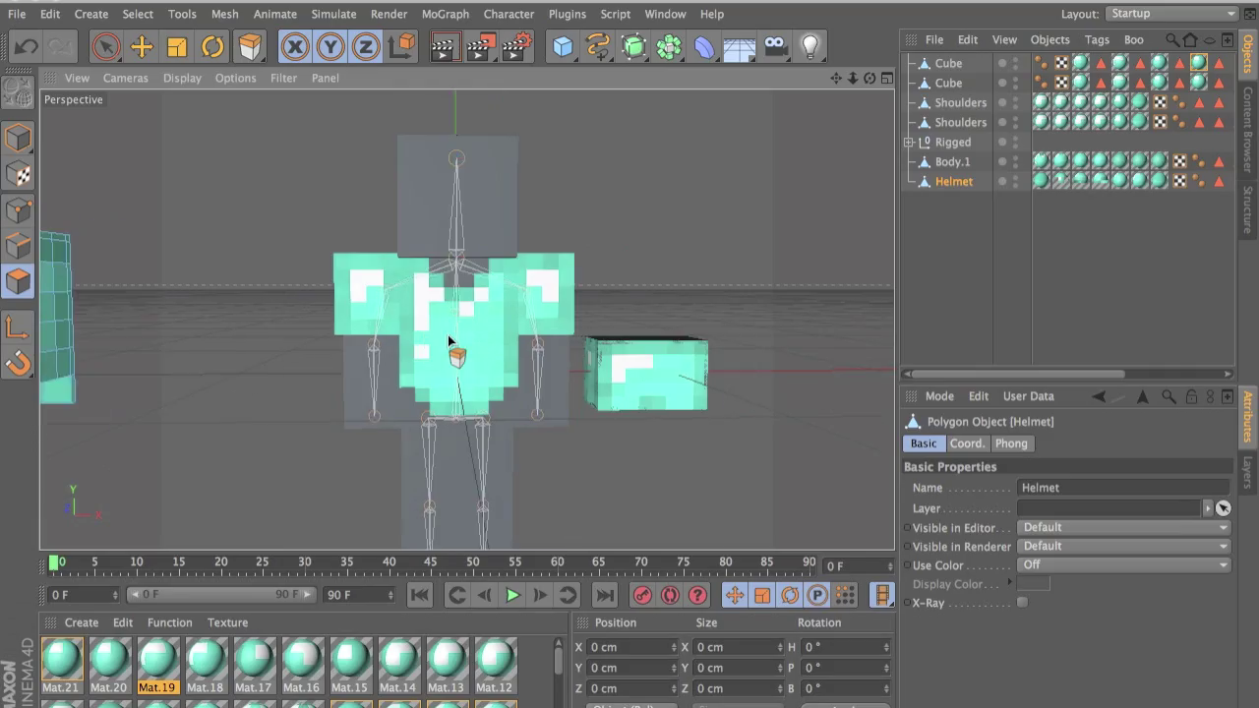
- Return to diamond_1.png in Photoshop and crop the texture sheet to the 8 × 8 pixel front face of the helmet
key("F9")
left_click(472, 343)
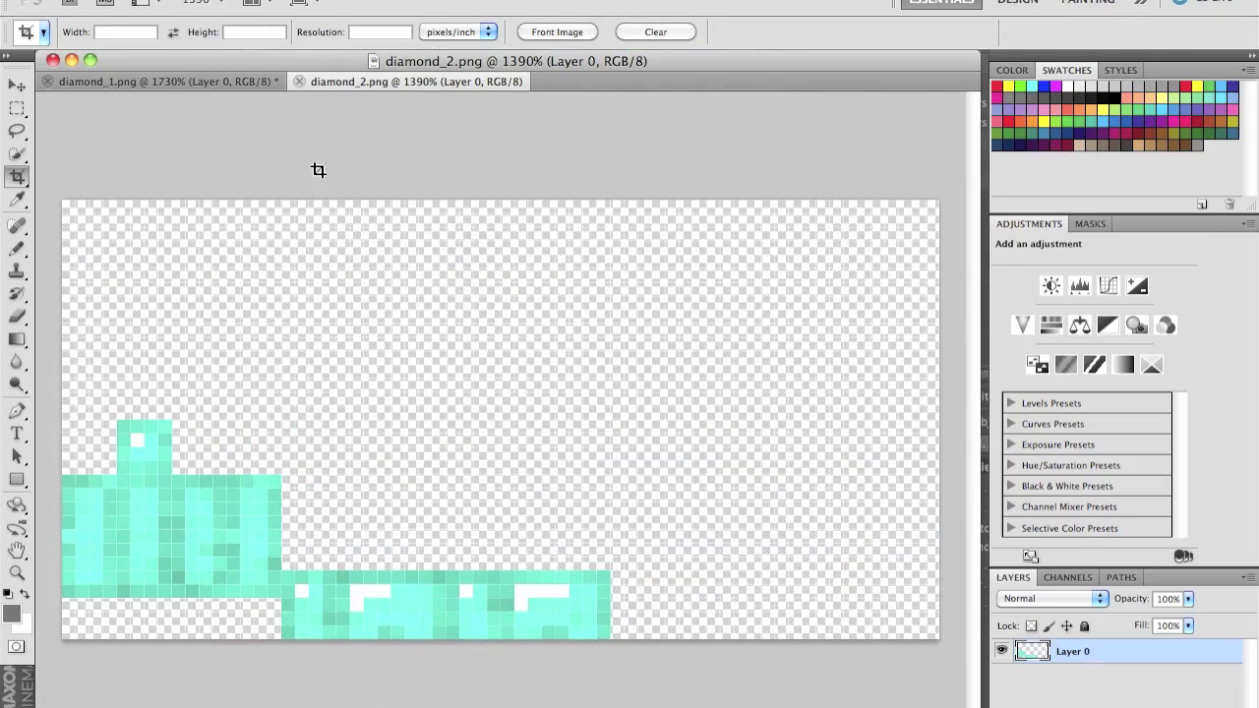
left_click(152, 82)
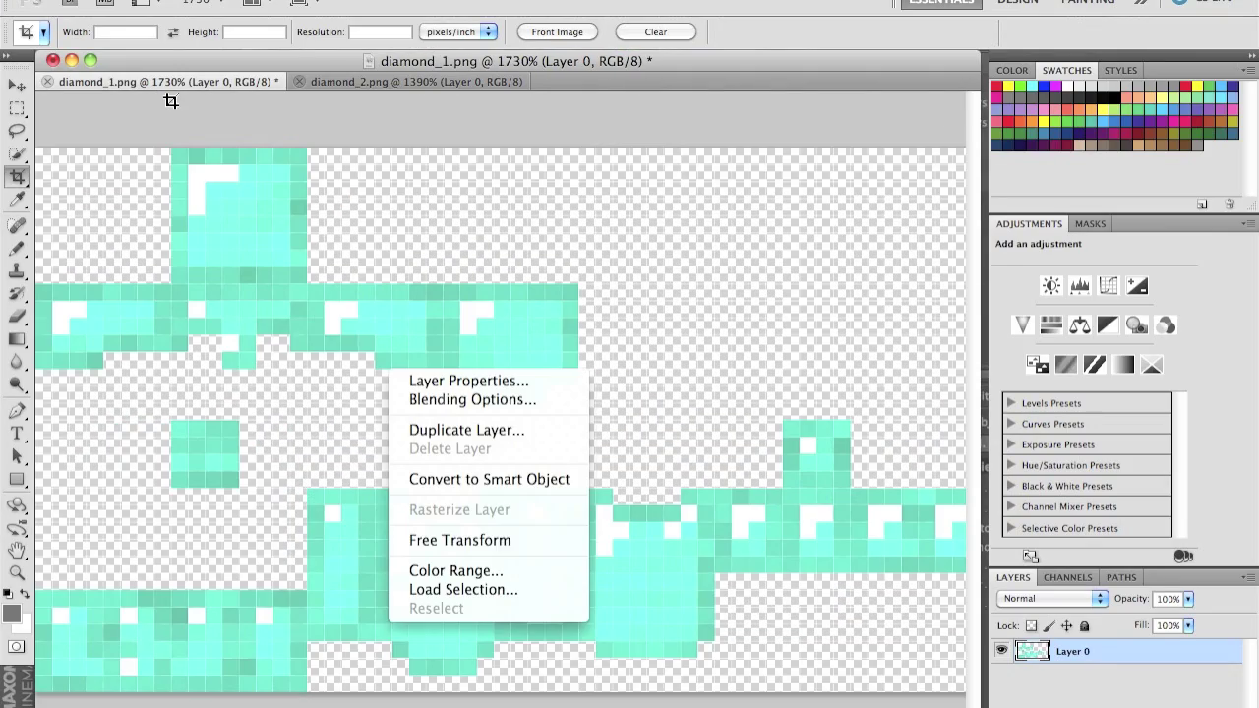
left_click(171, 101)
scroll(171, 101, "up", 6, "alt")
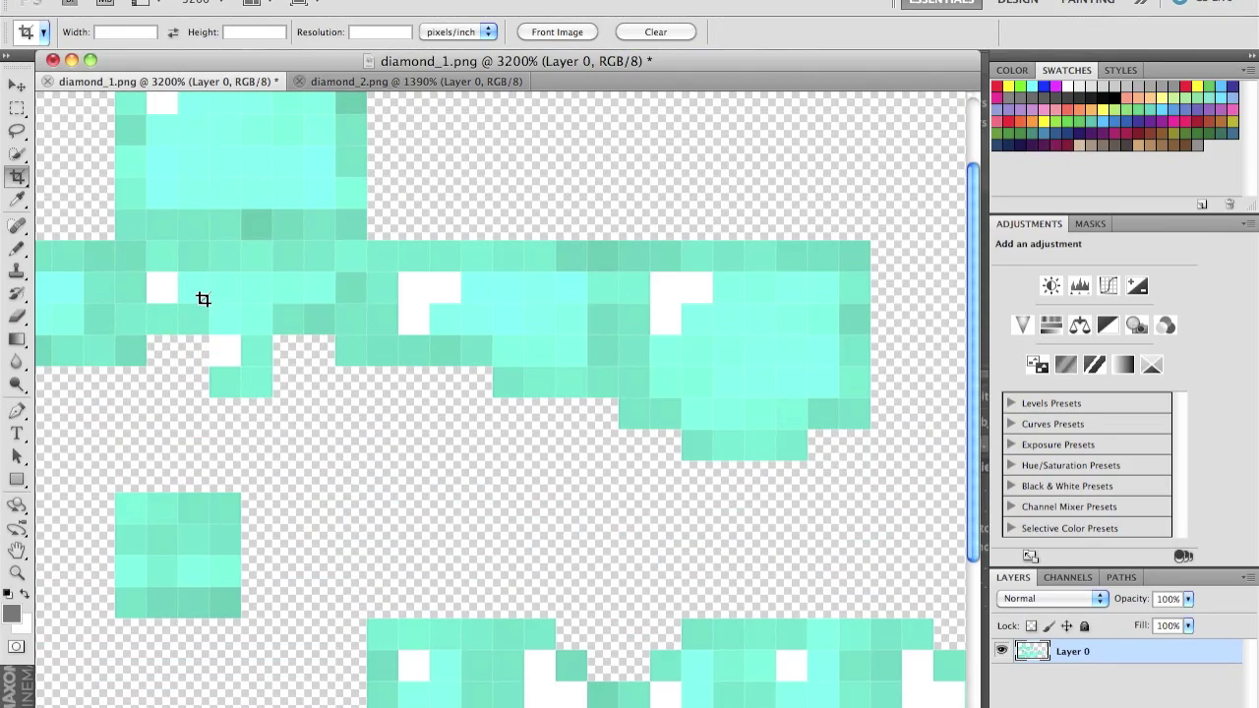
scroll(189, 293, "left", 3)
left_click_drag(262, 242, 476, 480)
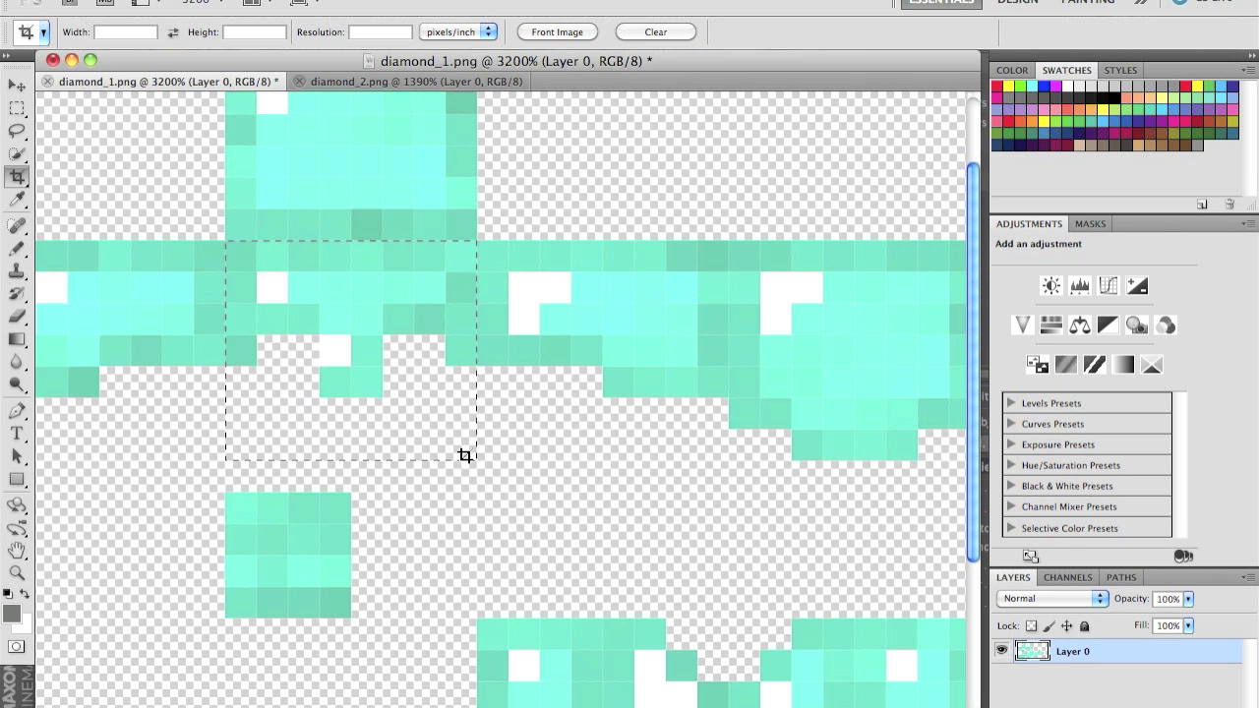
left_click_drag(466, 456, 463, 450)
key("Escape")
left_click_drag(477, 492, 246, 263)
key("Return")
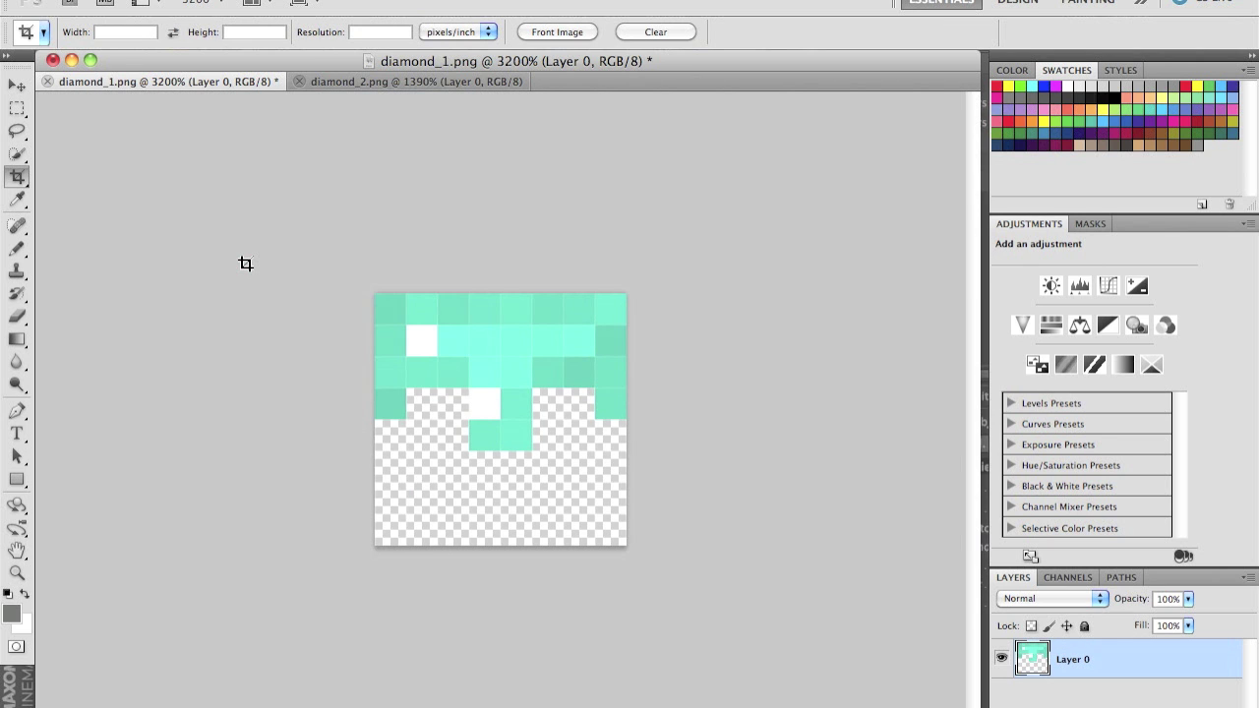
- Check the cropped helmet face's pixel dimensions in Image Size, cancel without changes, and switch back to Cinema 4D
key("super+alt+i")
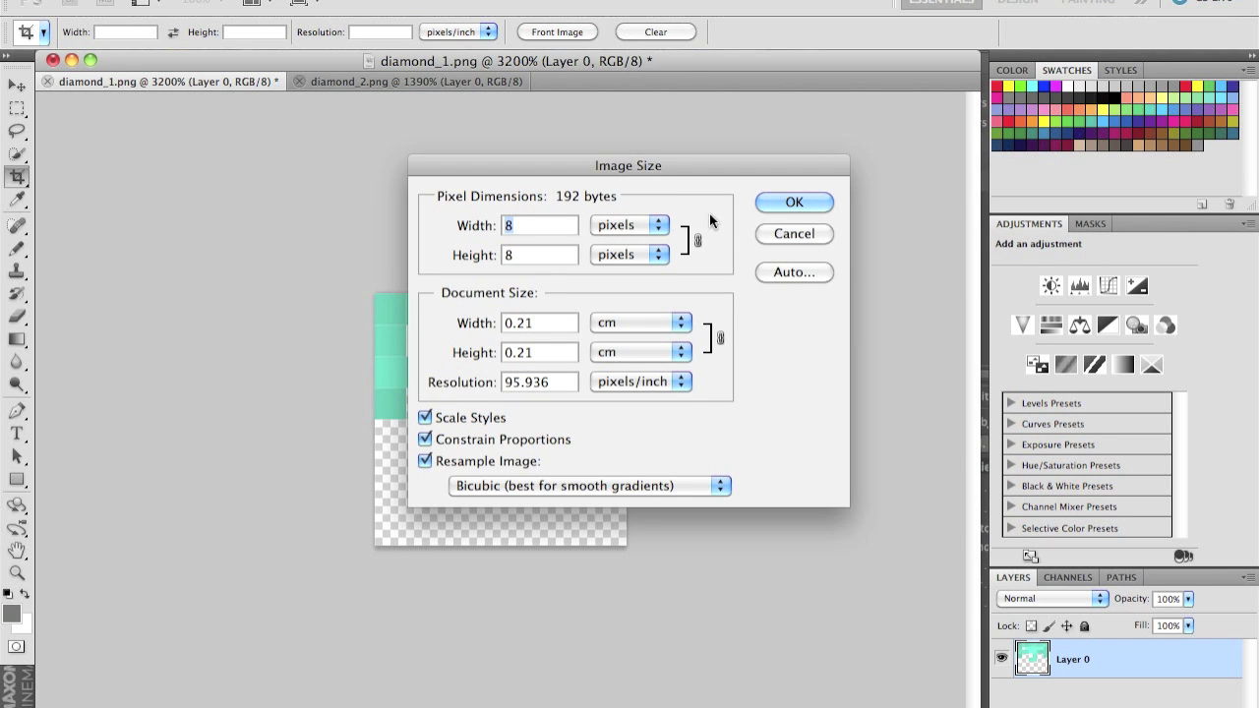
left_click(295, 0)
mouse_move(244, 0)
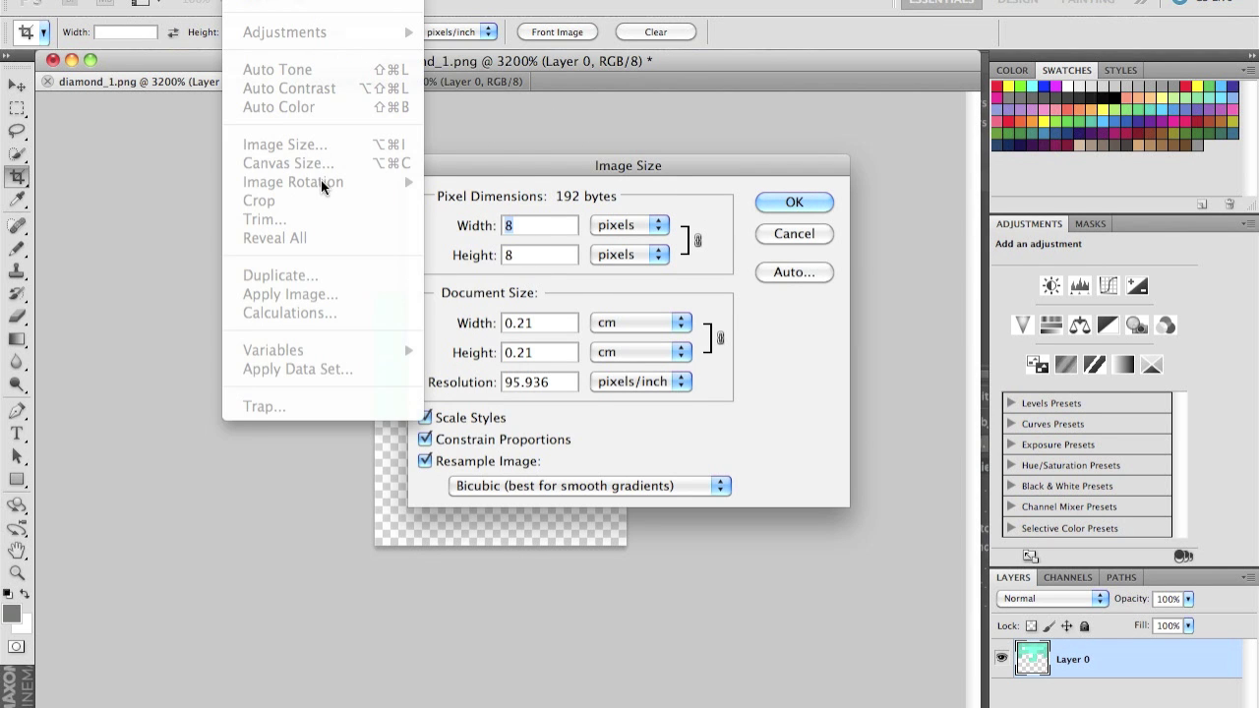
left_click(807, 246)
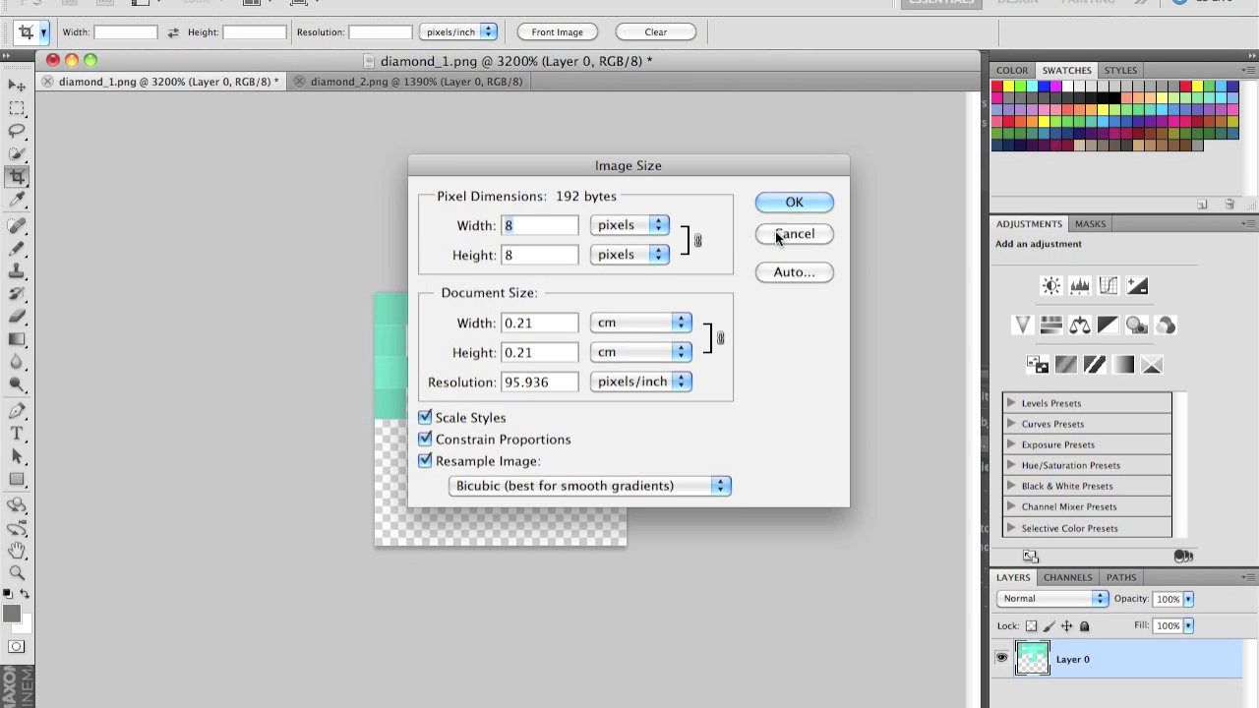
left_click(779, 235)
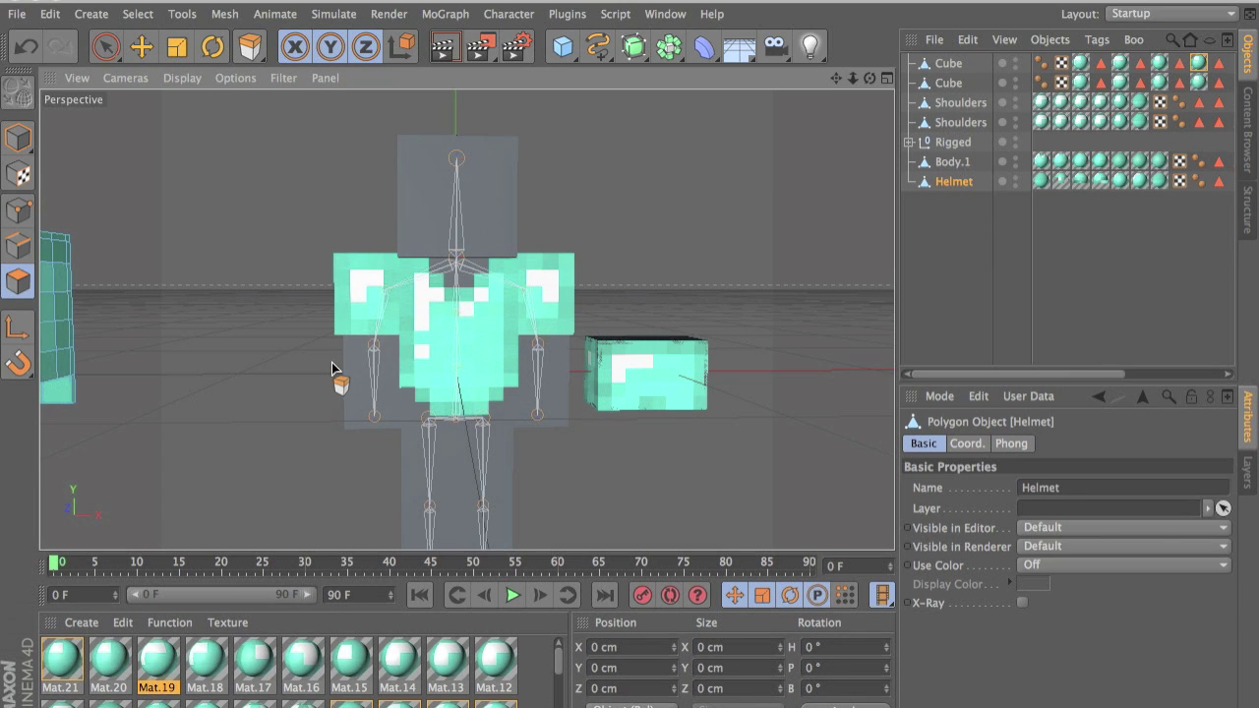
- Bring the helmet's front into view and inspect its face material Mat.5 in the Material Editor, then close the editor
middle_click_drag(331, 362, 602, 277, "alt")
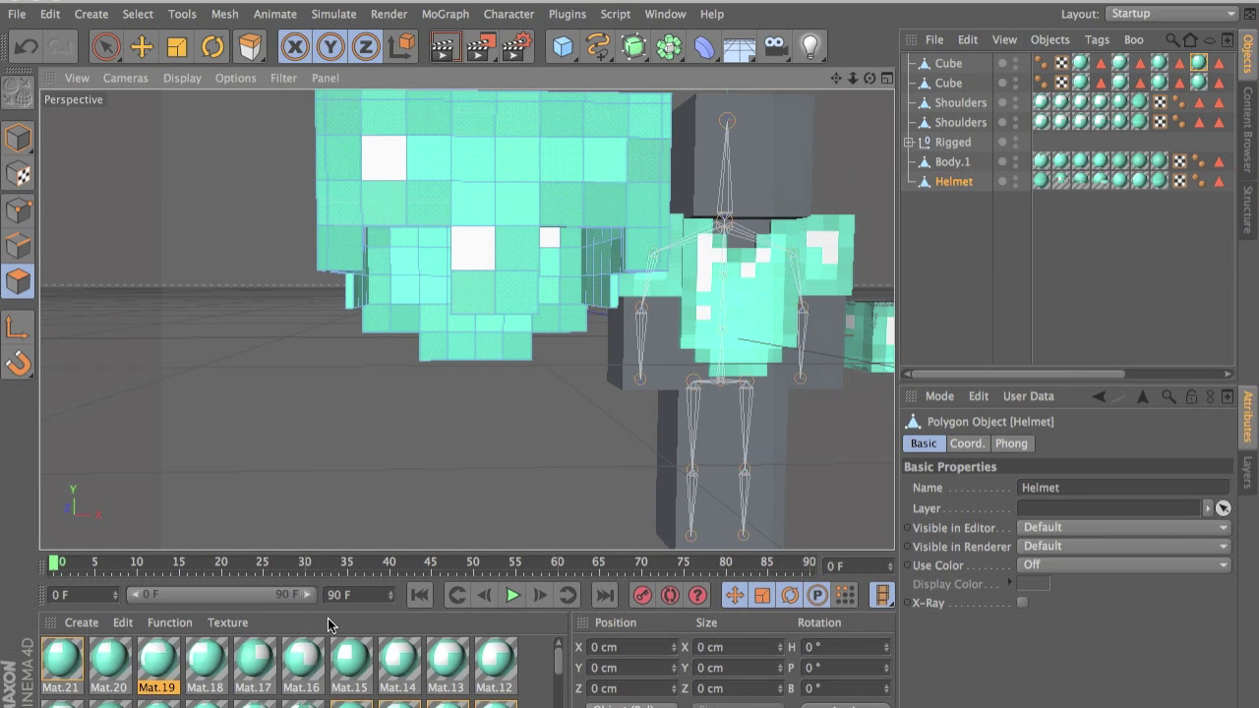
scroll(374, 665, "down", 3)
double_click(110, 679)
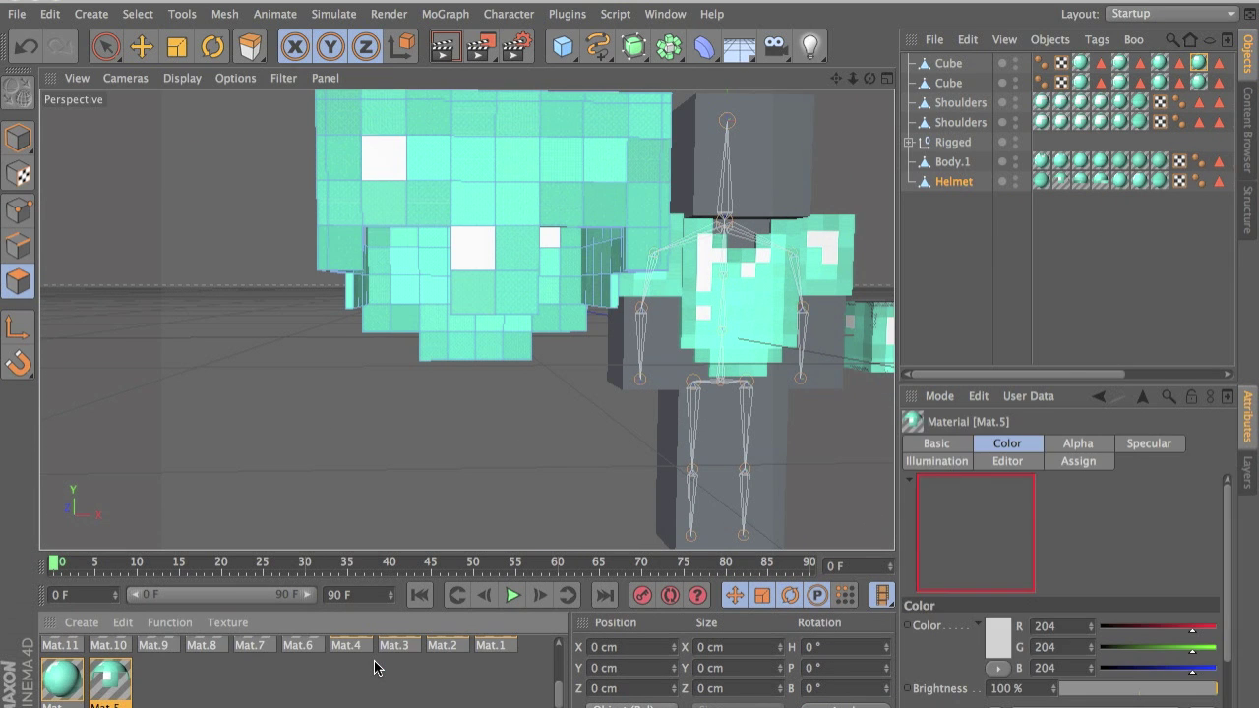
left_click(309, 98)
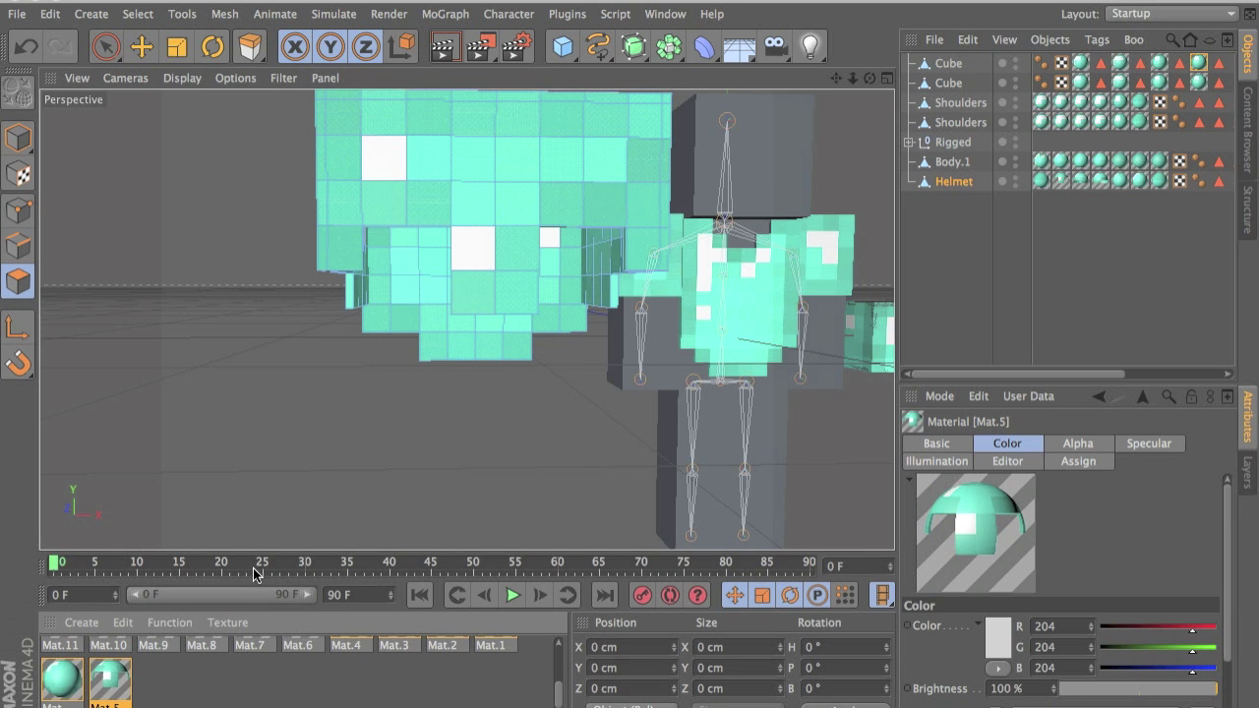
- Create a new material and load Helmet Front.PNG as its Color texture, accepting a copy at the project location
key("ctrl+n")
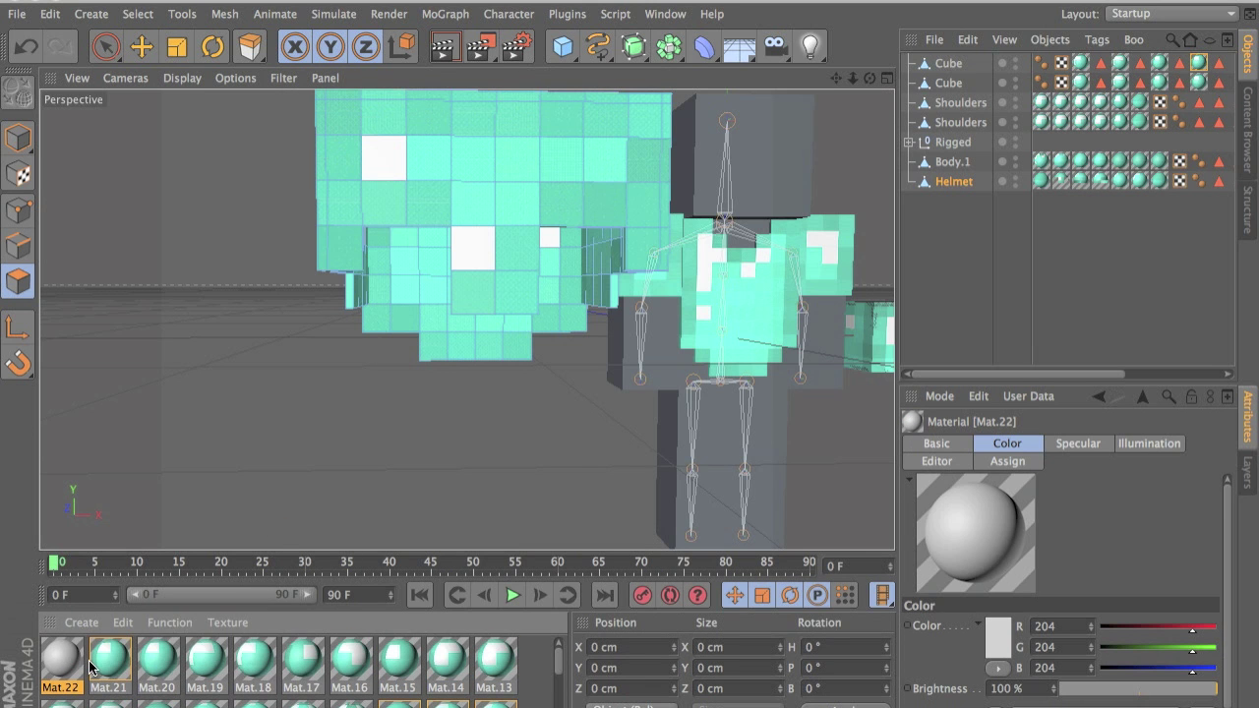
double_click(89, 666)
left_click(571, 254)
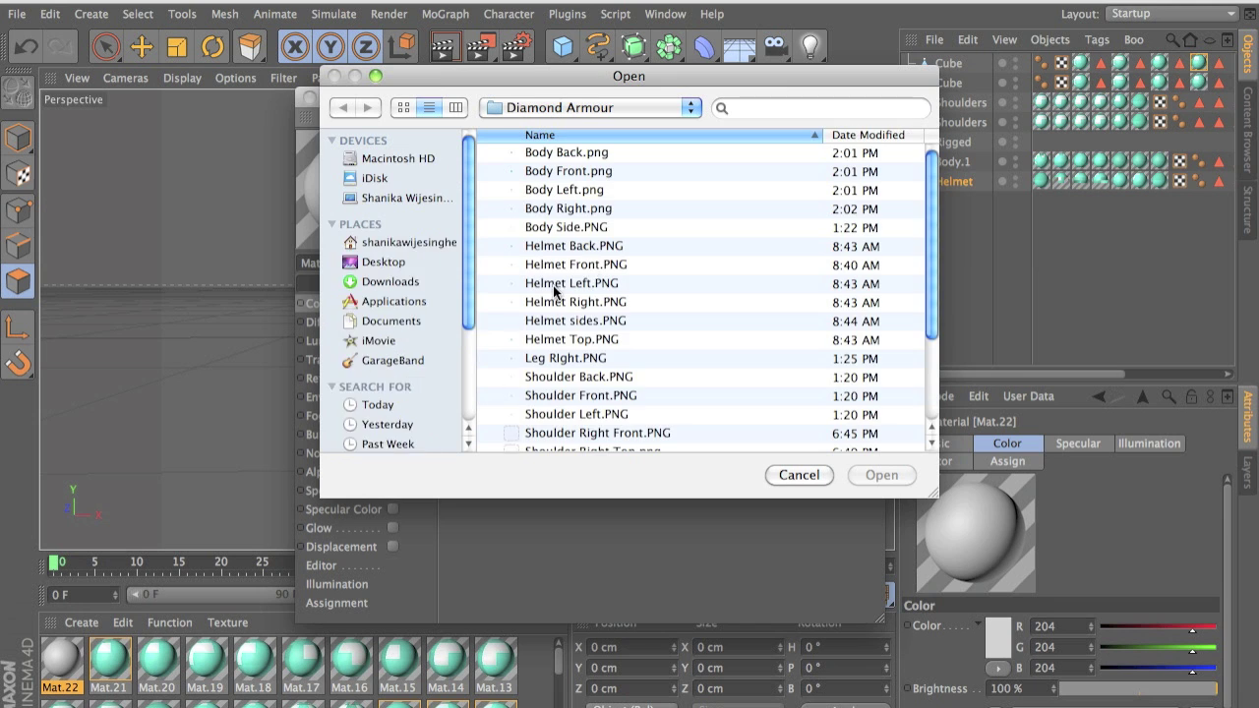
double_click(640, 280)
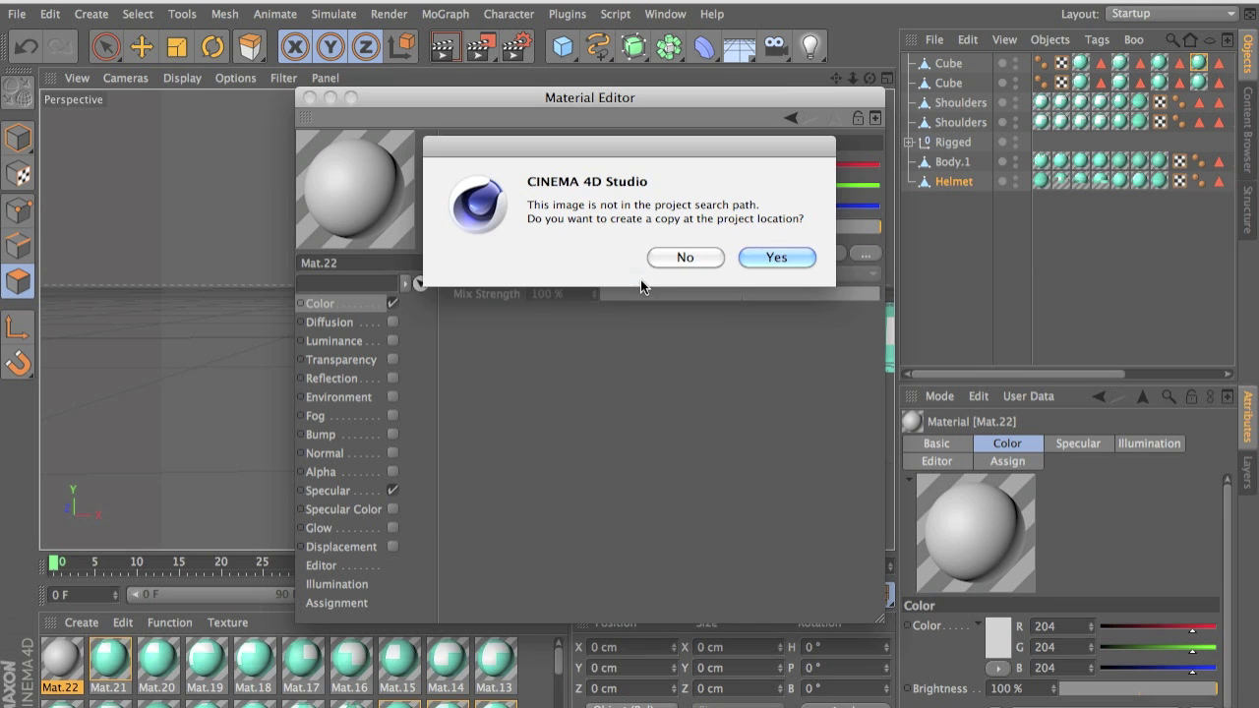
left_click(764, 264)
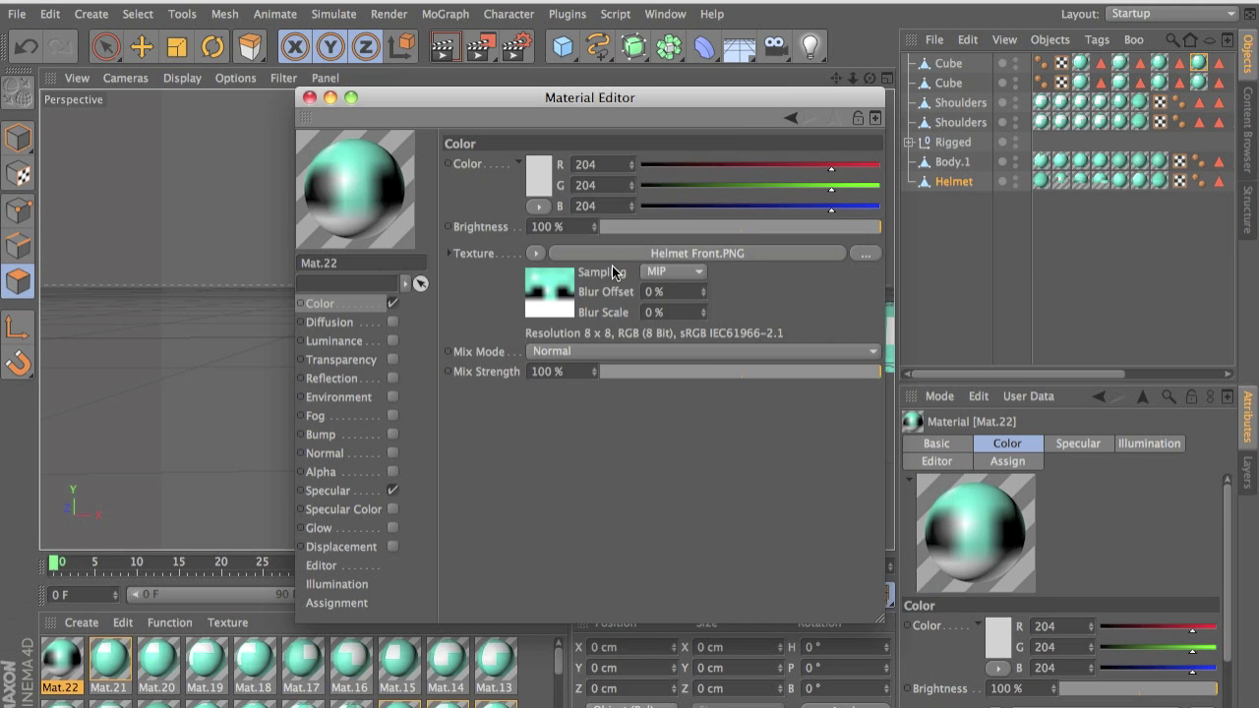
- Set the Sampling of Mat.22's Color texture to None and enable the material's Alpha channel
left_click(674, 272)
left_click(673, 292)
left_click(357, 472)
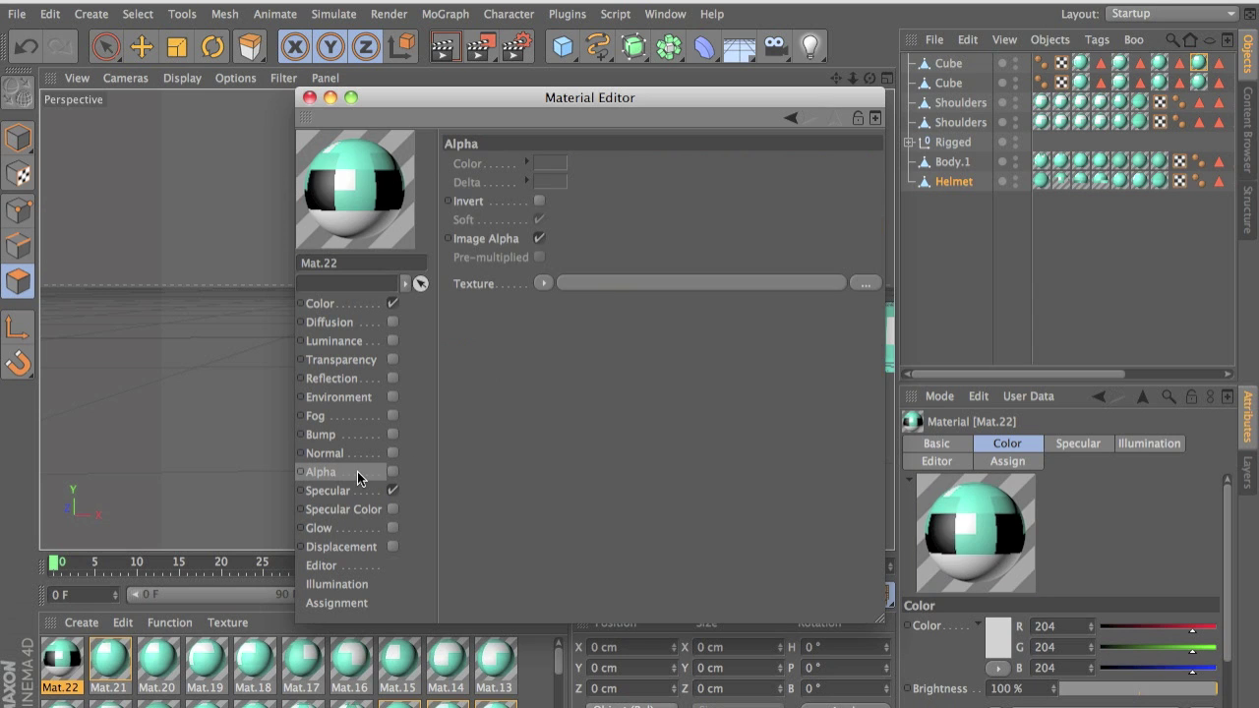
left_click(393, 471)
- Copy the Helmet Front.PNG texture from Color into the Alpha channel and keep its Sampling at None
left_click(360, 301)
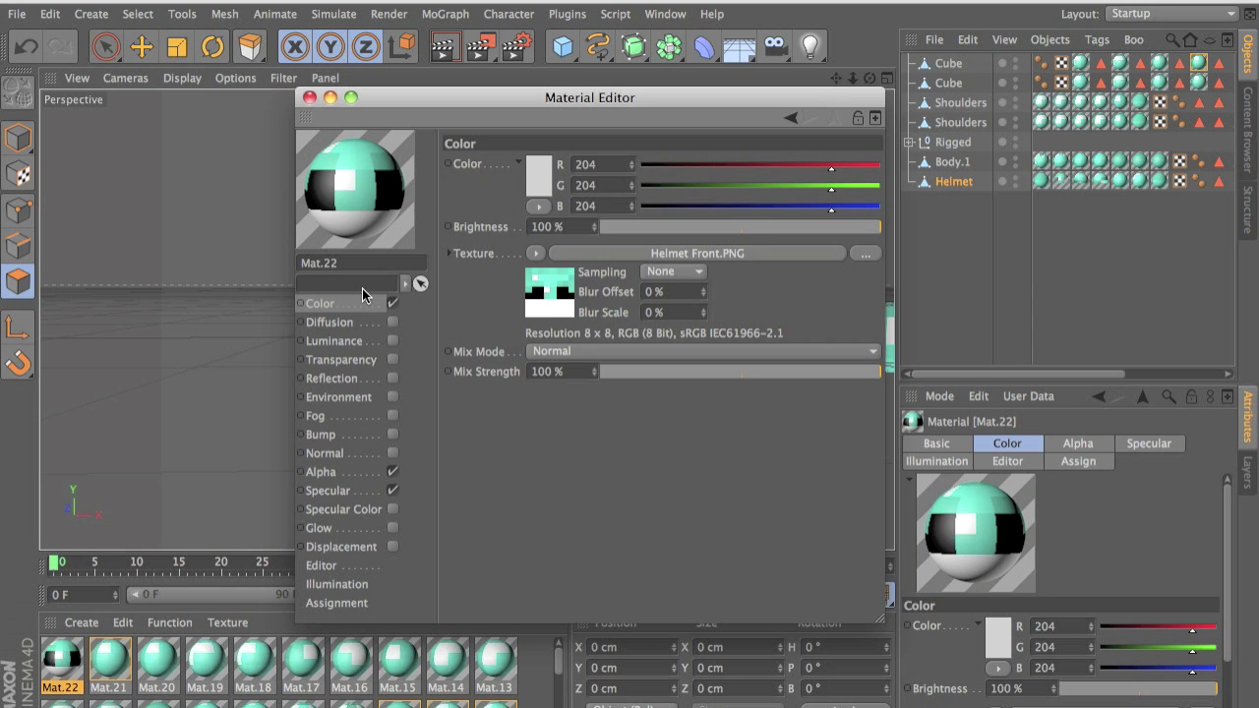
right_click(511, 253)
left_click(526, 307)
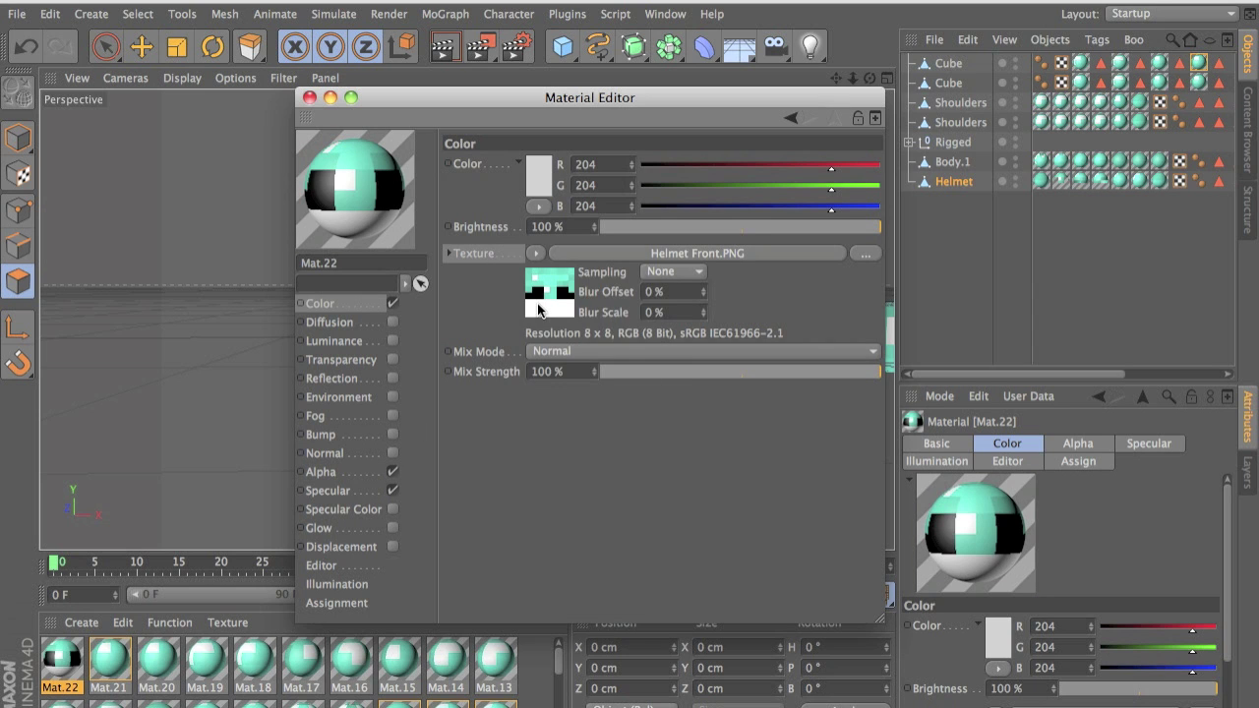
left_click(354, 454)
left_click(346, 469)
right_click(465, 284)
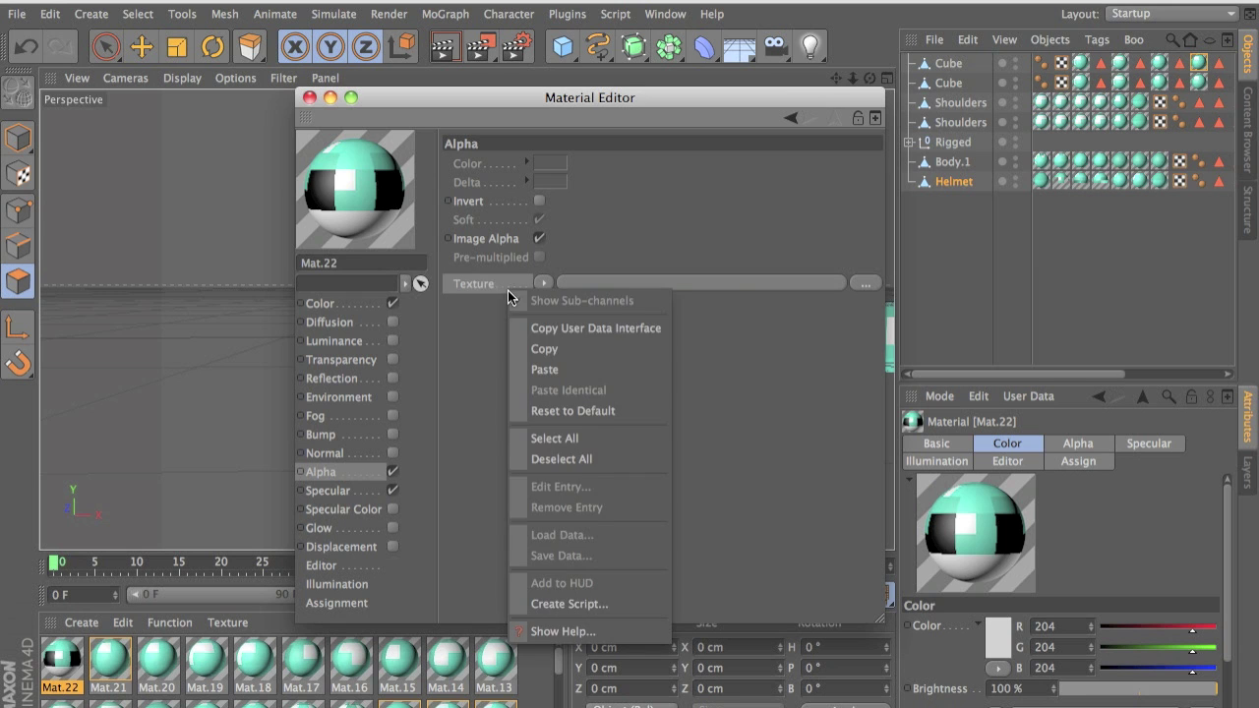
left_click(532, 365)
left_click(682, 302)
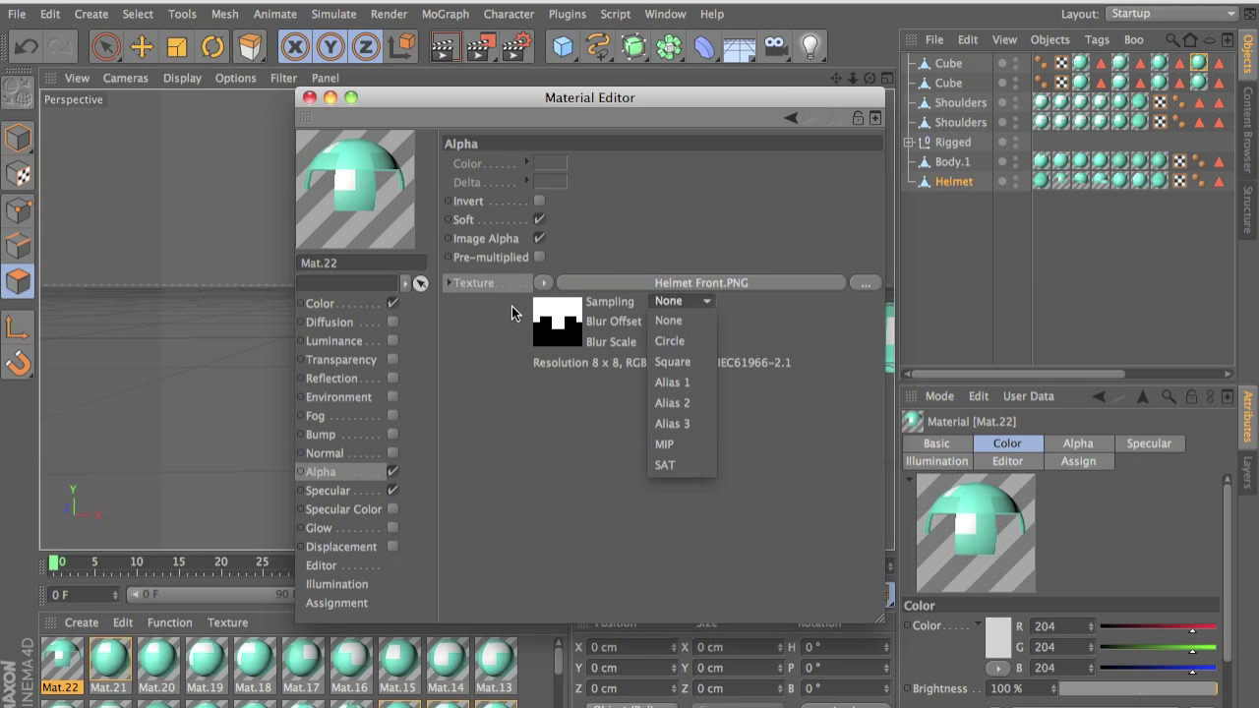
left_click(685, 320)
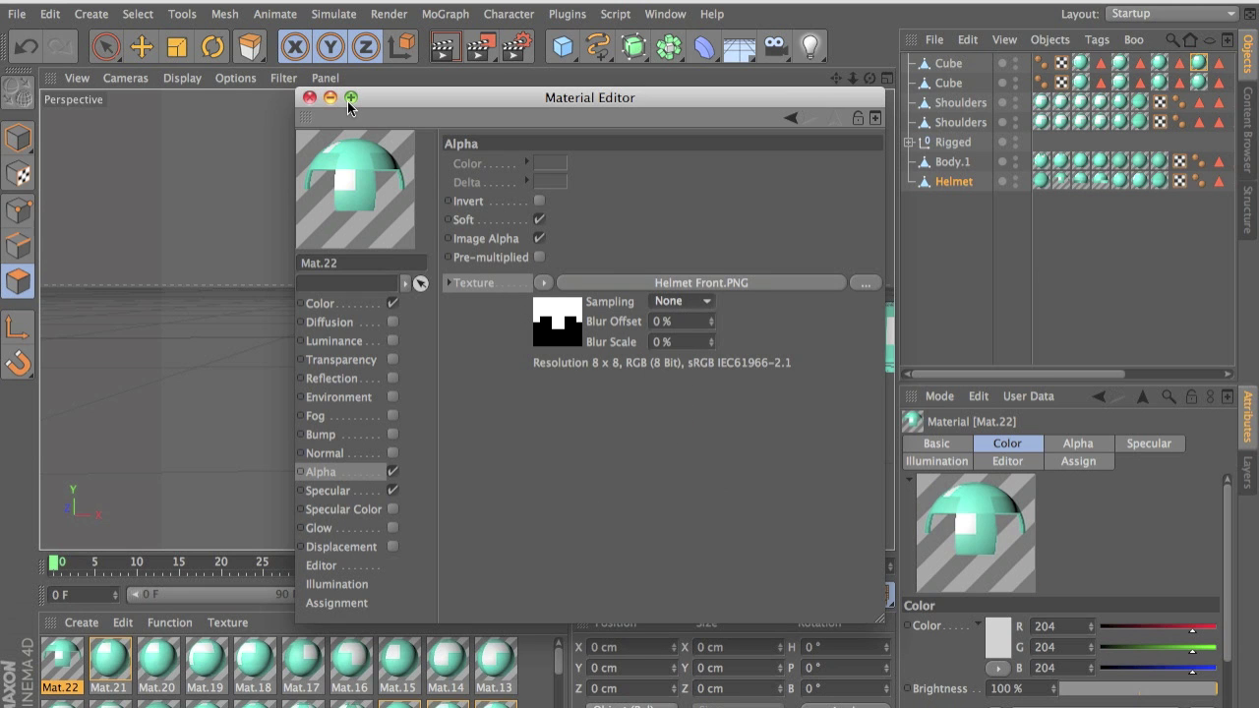
- Close the Material Editor and delete the material Mat.22
left_click(309, 97)
key("Delete")
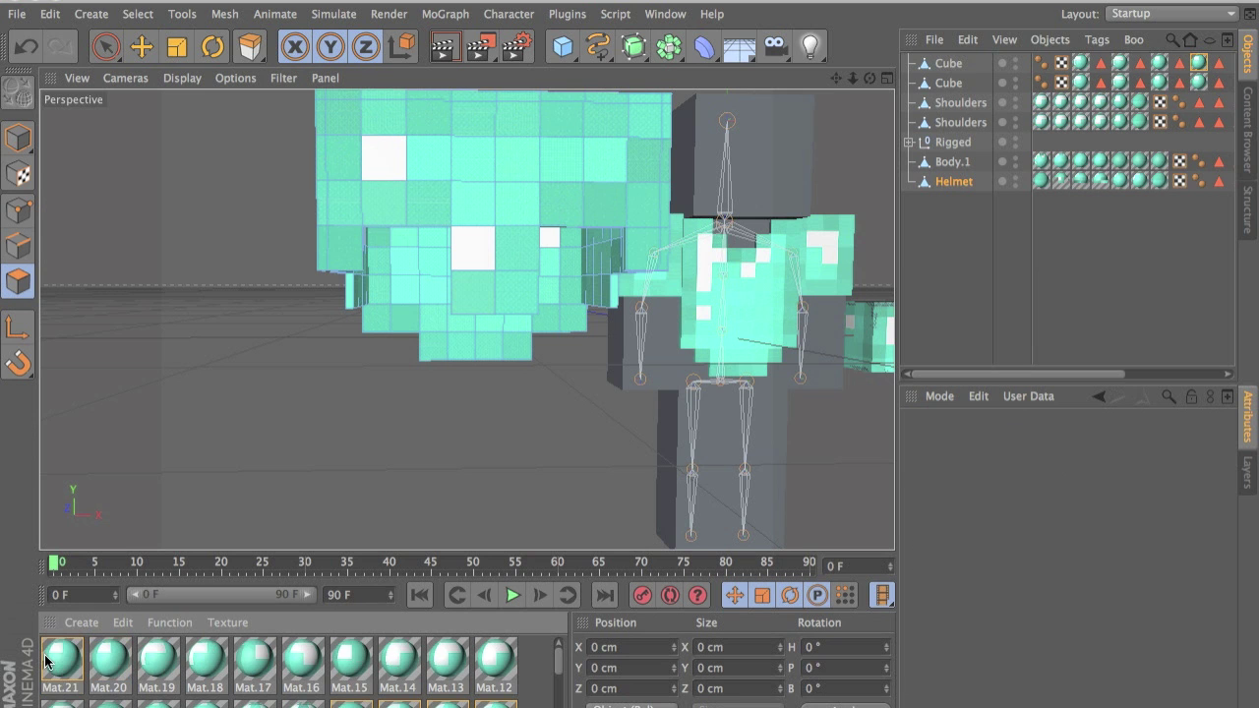
scroll(392, 653, "down", 3)
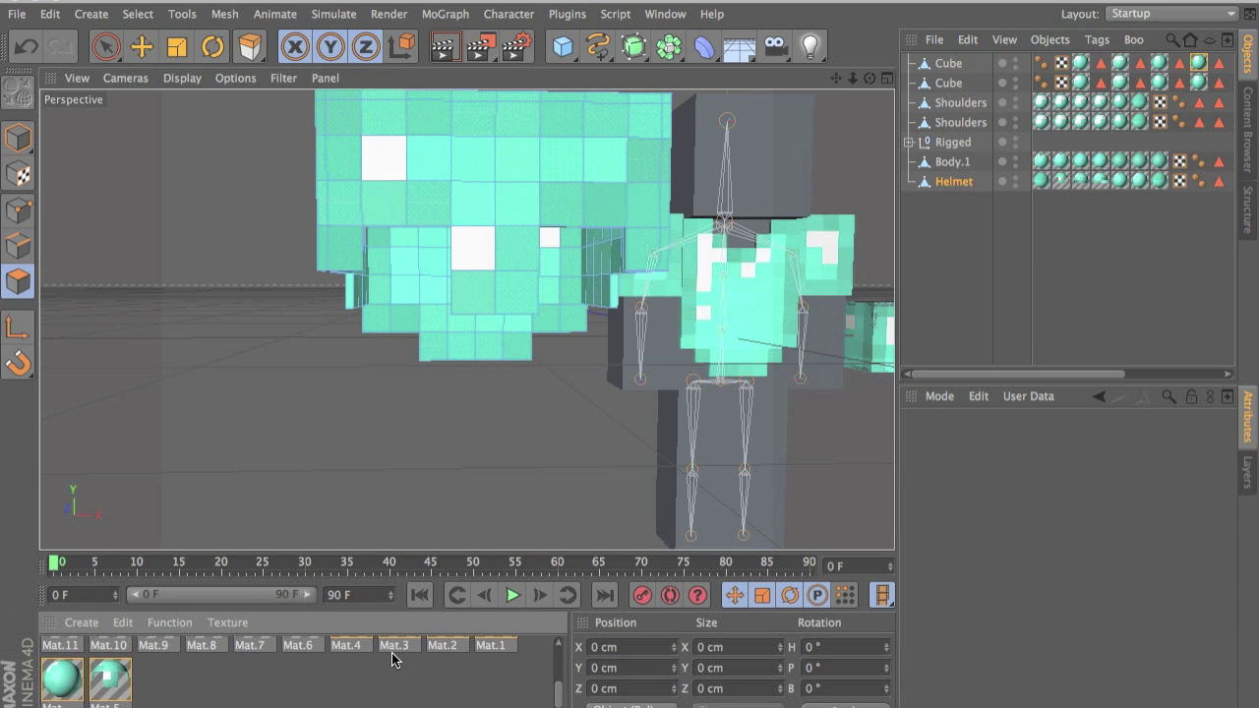
- Add a cube primitive to the scene and select it with the Move tool active
middle_click_drag(662, 442, 342, 449, "alt")
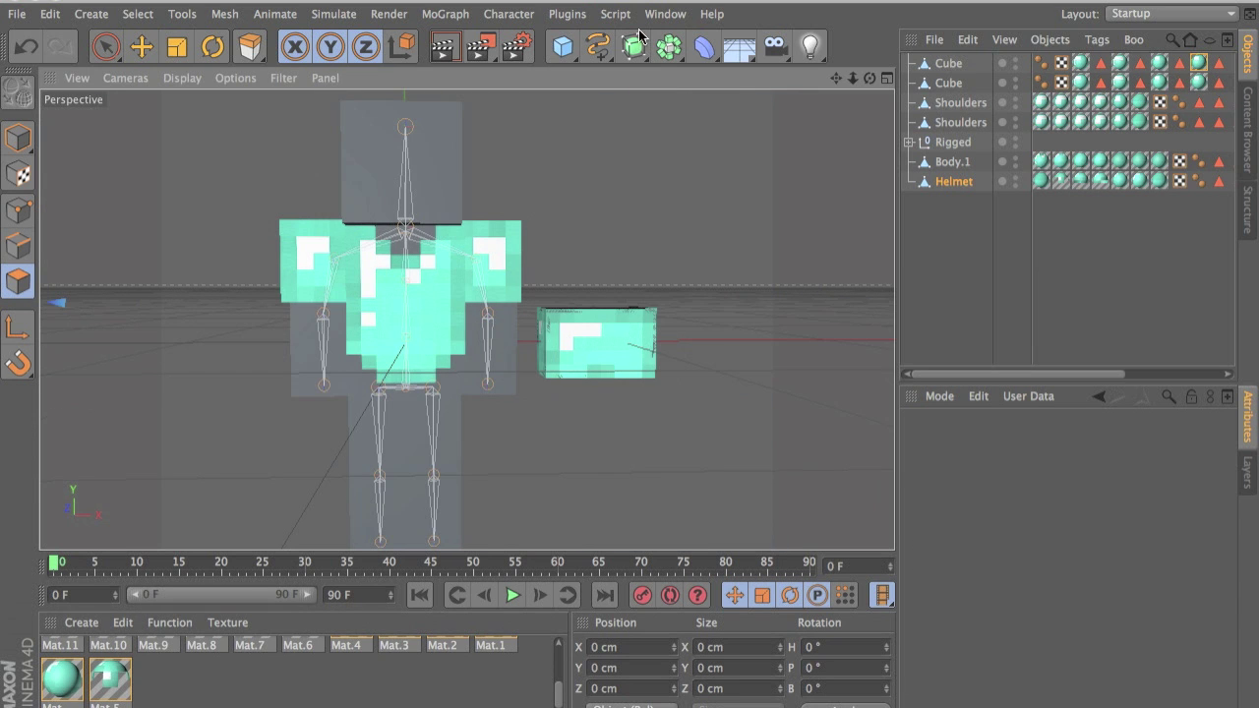
left_click_drag(562, 46, 722, 67)
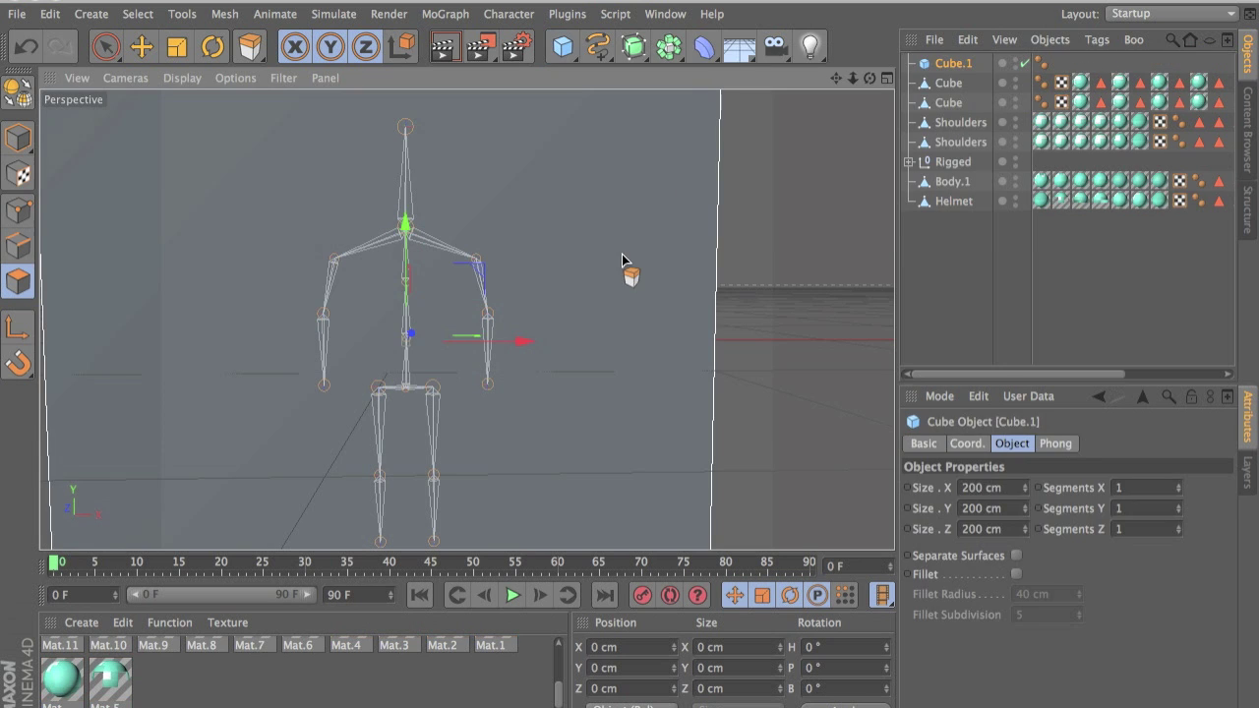
key("e")
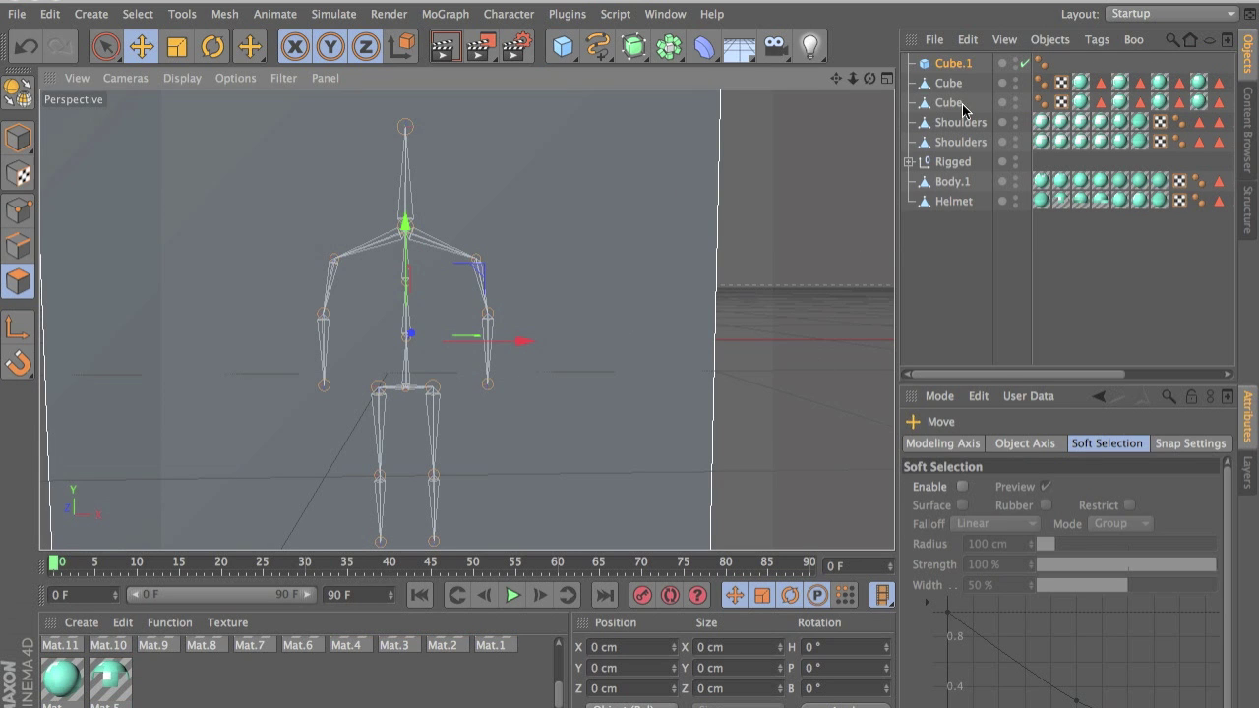
left_click(945, 67)
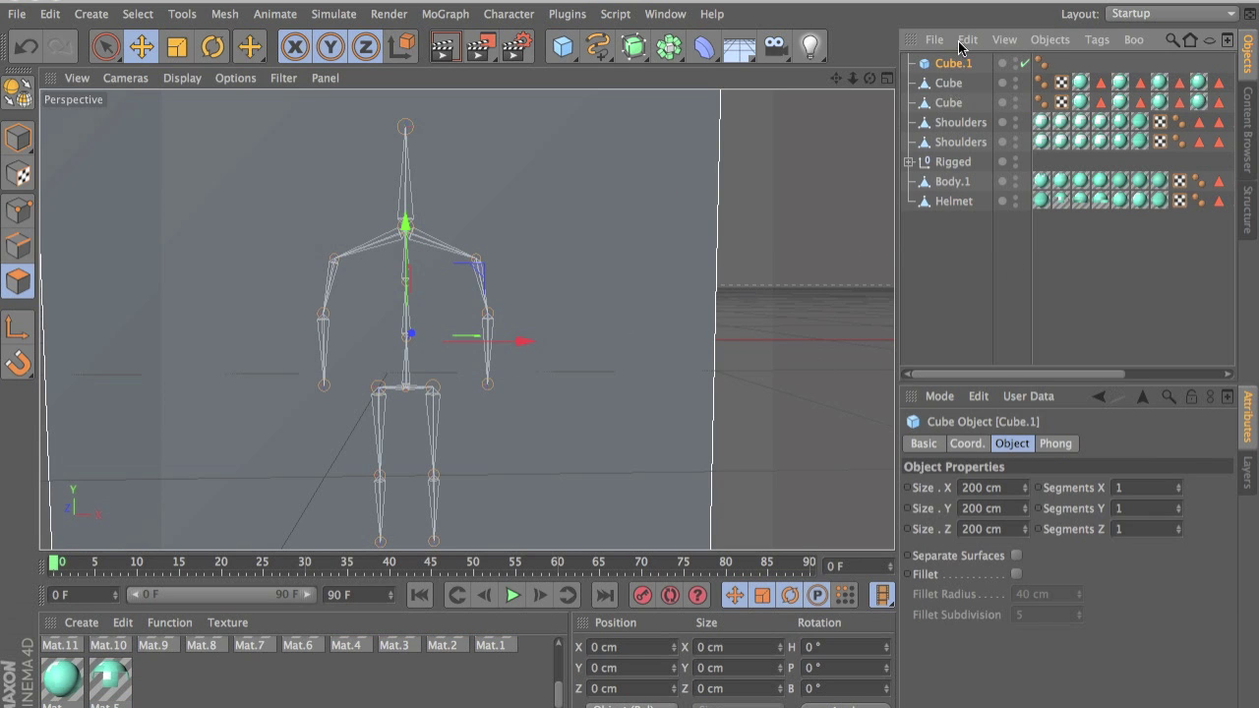
key("Tab")
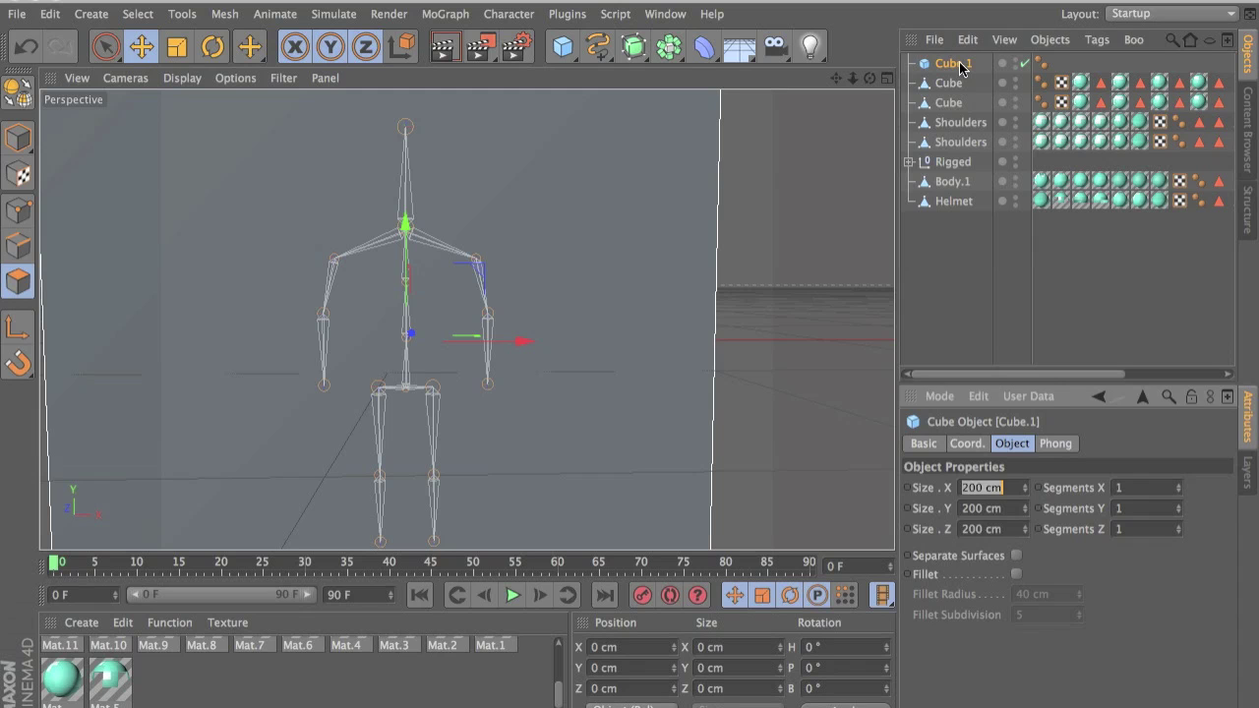
- Look at the helmet faces of diamond_1.png in Photoshop and switch back to Cinema 4D
key("F9")
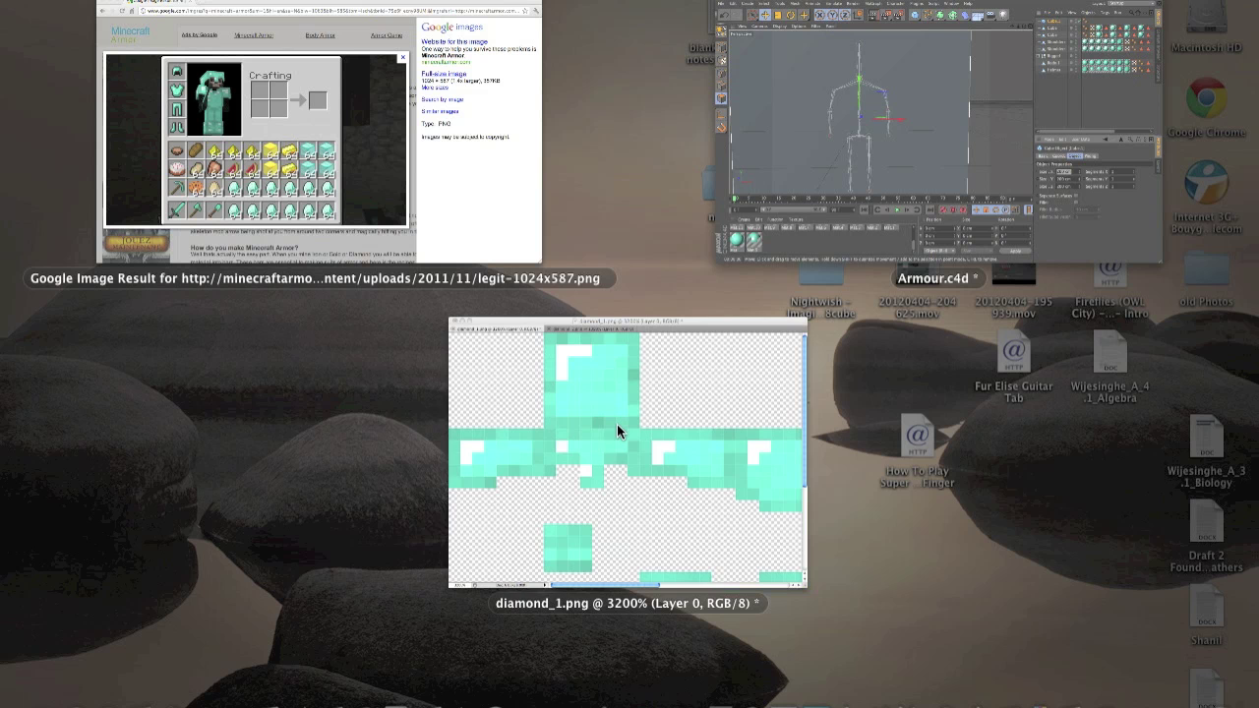
left_click(725, 326)
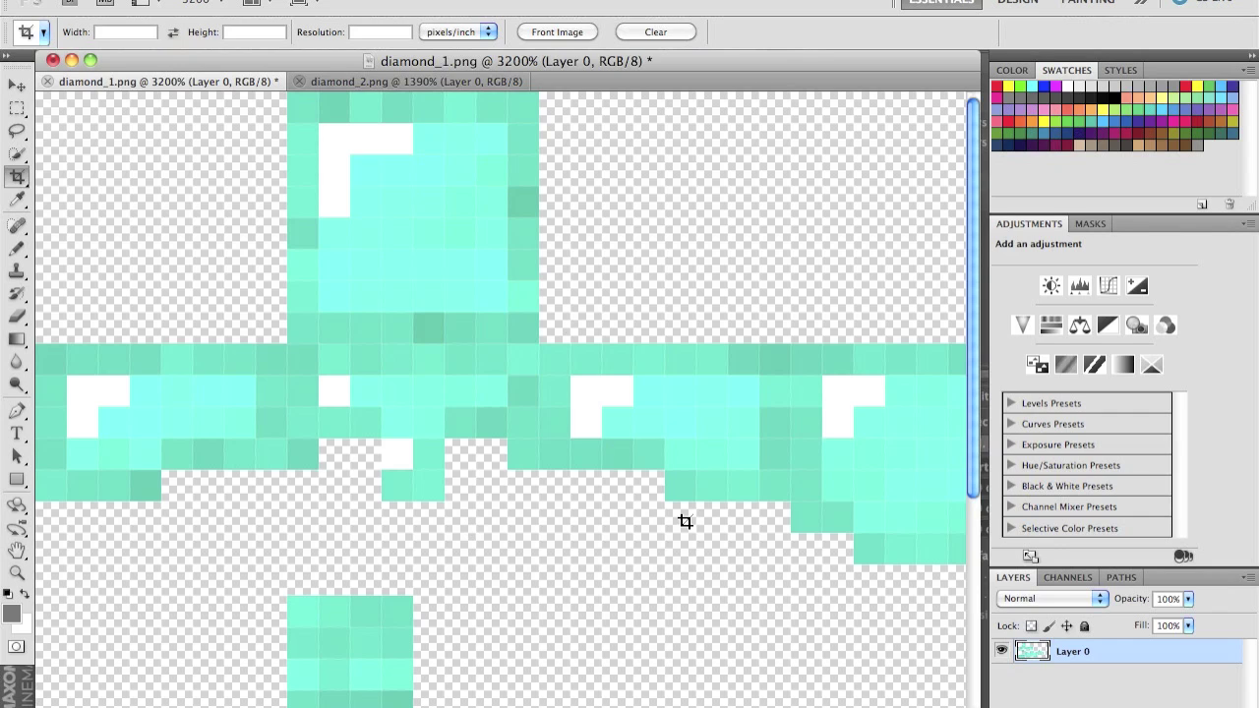
key("F9")
left_click(731, 191)
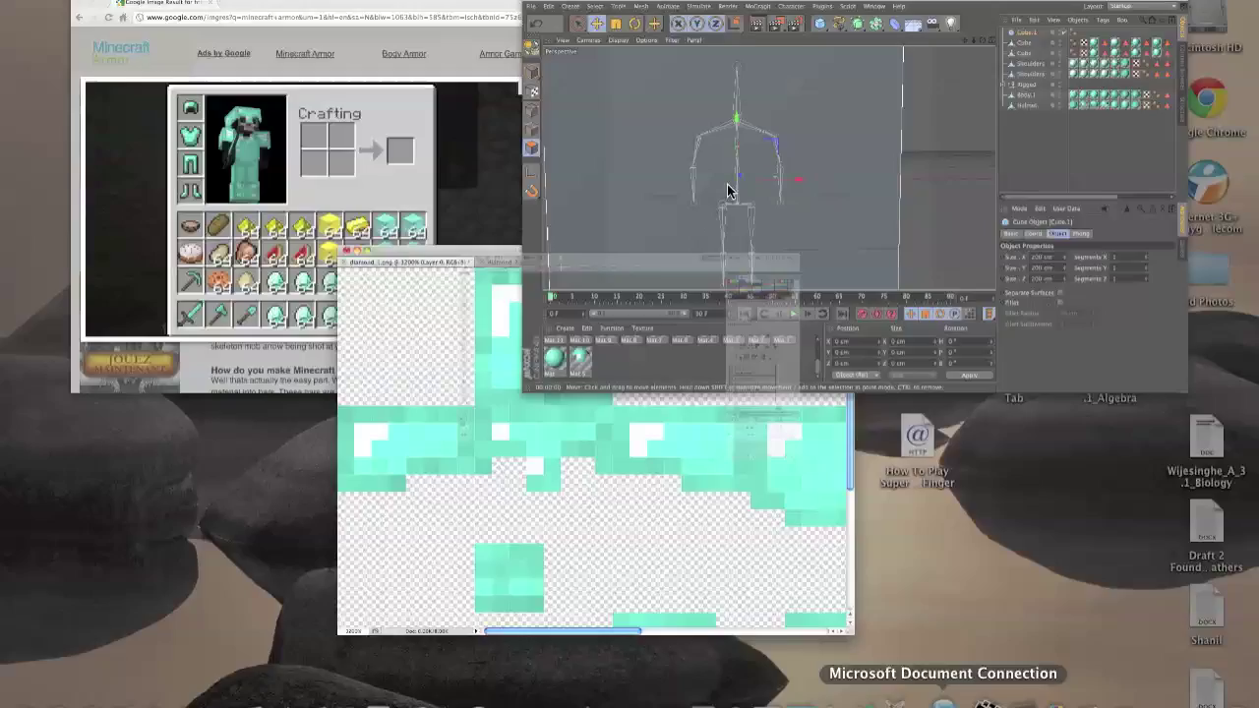
- Set the new cube's size to 50 cm in X, Y and Z
type("50")
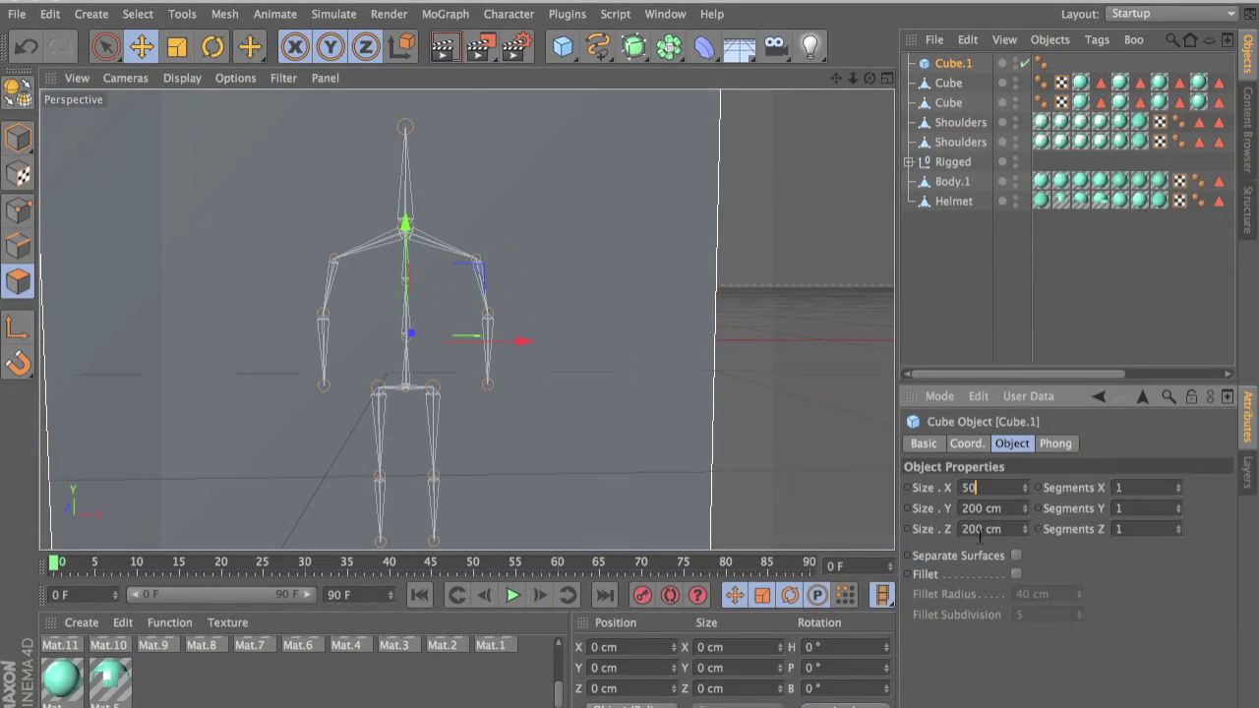
key("Tab")
type("50")
key("Tab")
type("50")
key("Return")
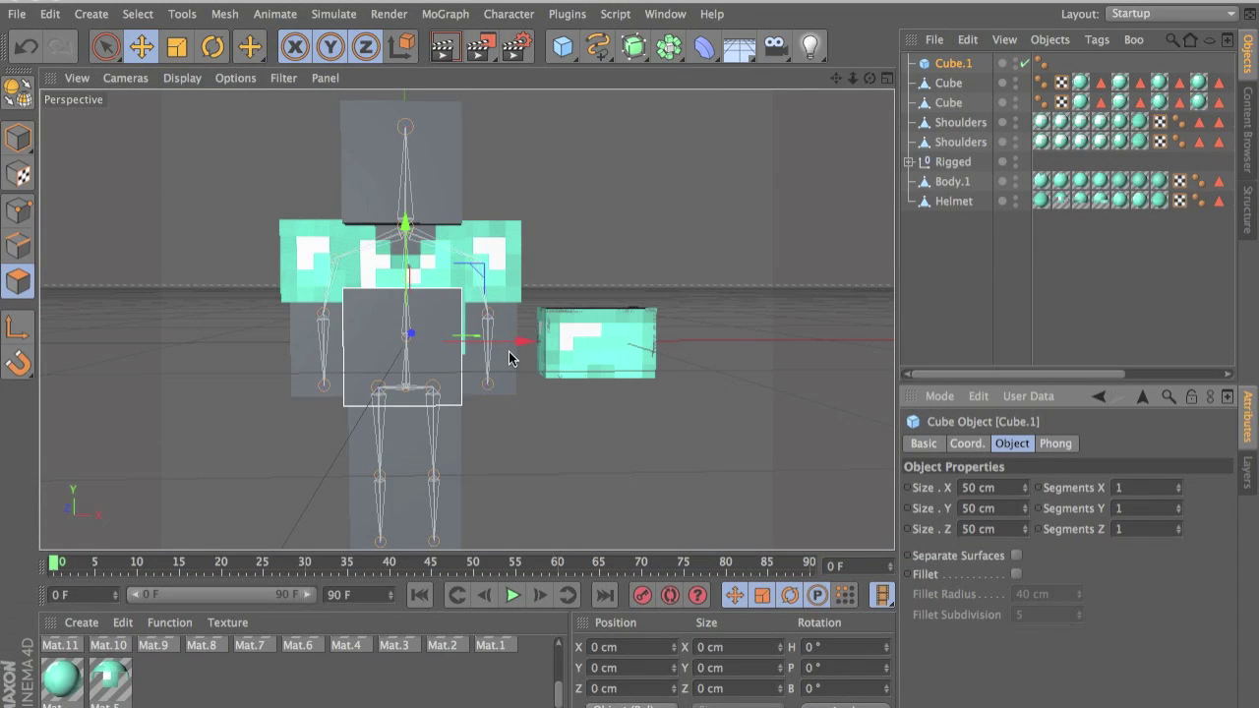
- Move the cube along the X axis until it stands clear beyond the diamond armour block beside the character
left_click_drag(508, 351, 793, 389)
middle_click_drag(793, 390, 533, 389, "alt")
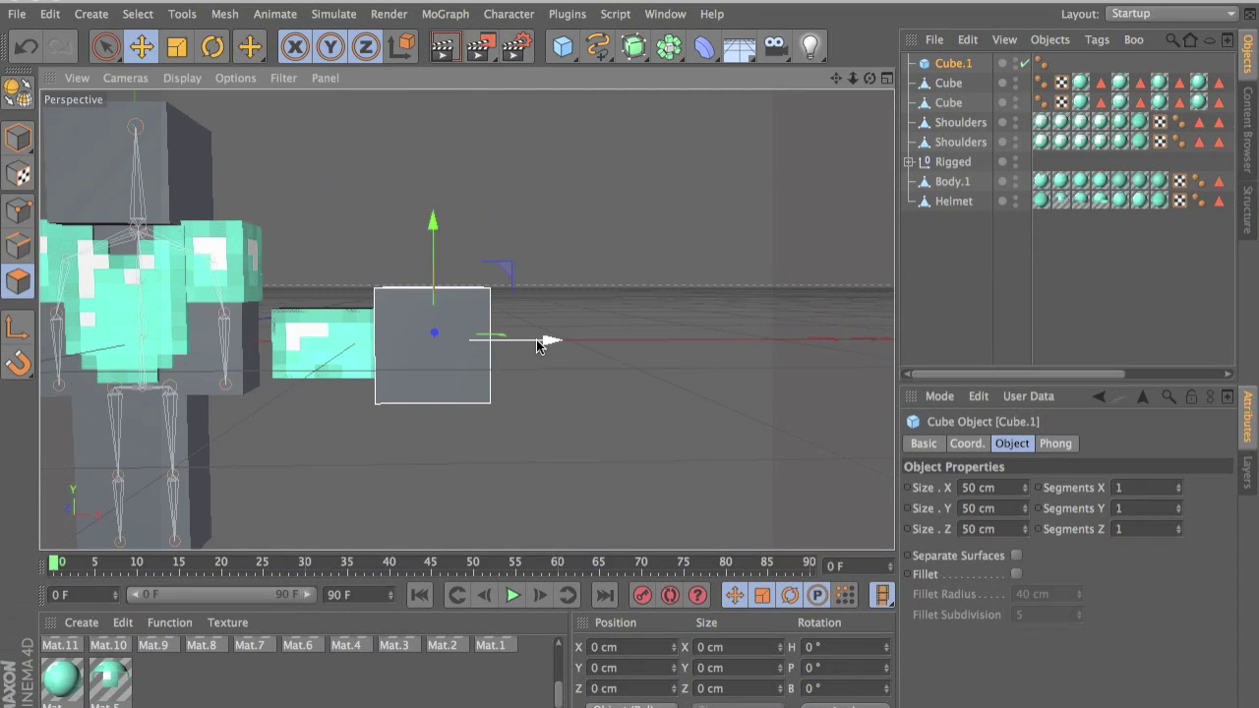
left_click_drag(537, 344, 596, 345)
scroll(637, 332, "up", 10)
middle_click_drag(620, 332, 793, 305, "alt")
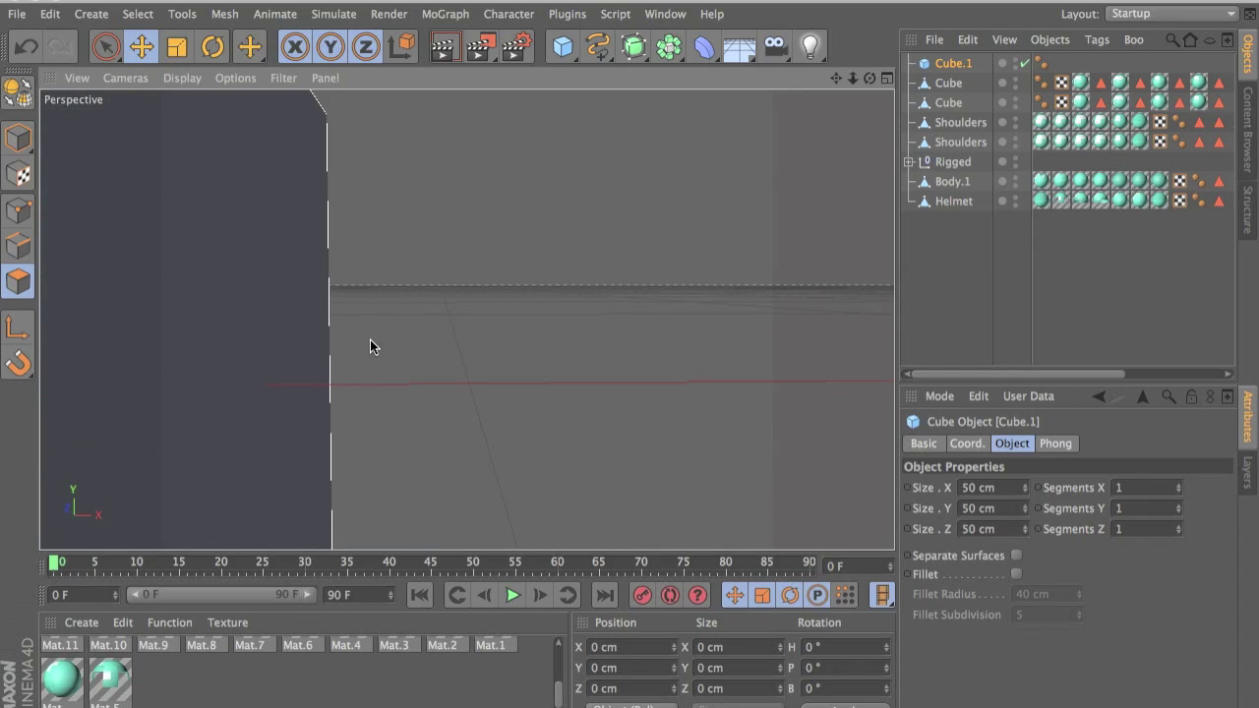
scroll(370, 346, "down", 3)
middle_click_drag(291, 336, 592, 290, "alt")
scroll(592, 290, "down", 4)
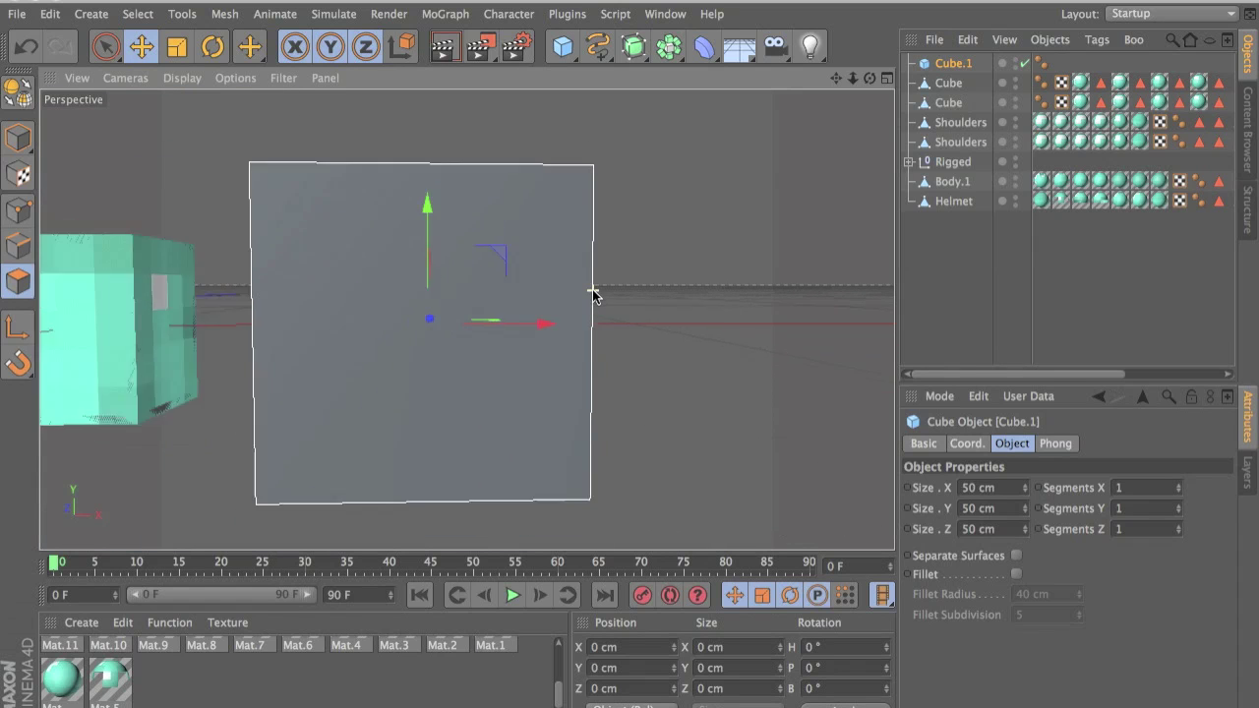
middle_click_drag(513, 314, 528, 285, "alt")
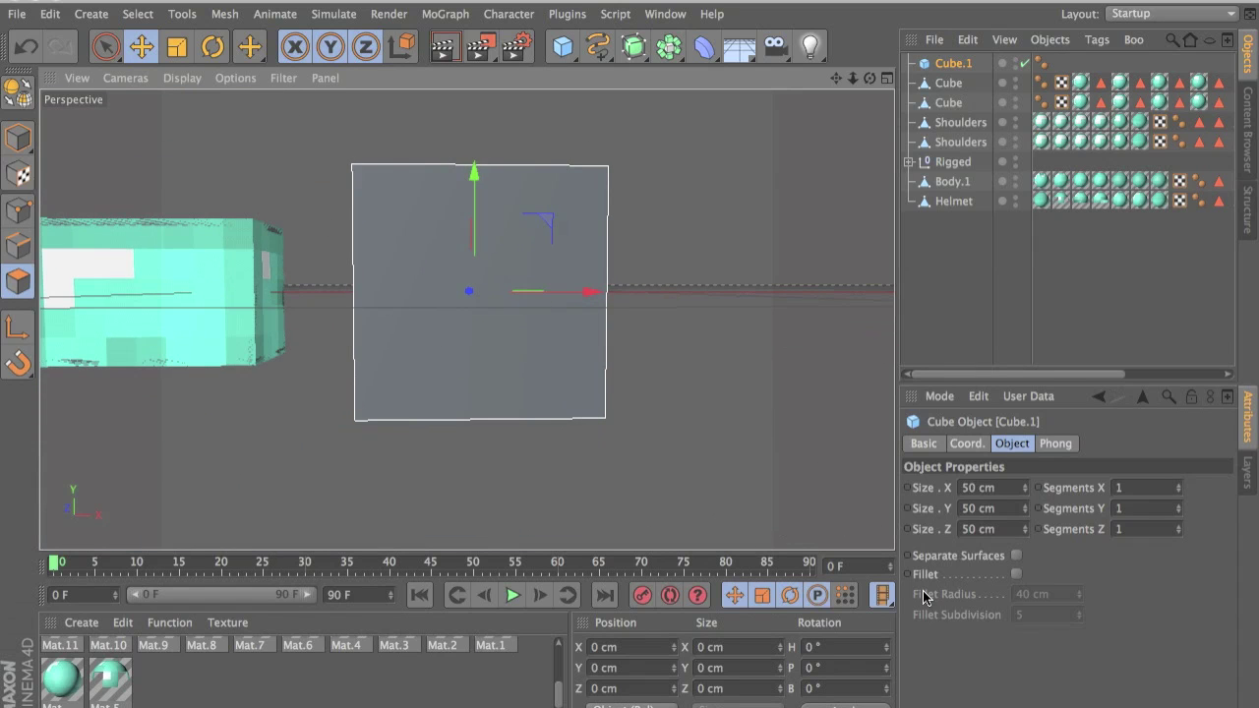
- Divide the cube into 8 segments along each of X, Y and Z
left_click(1138, 486)
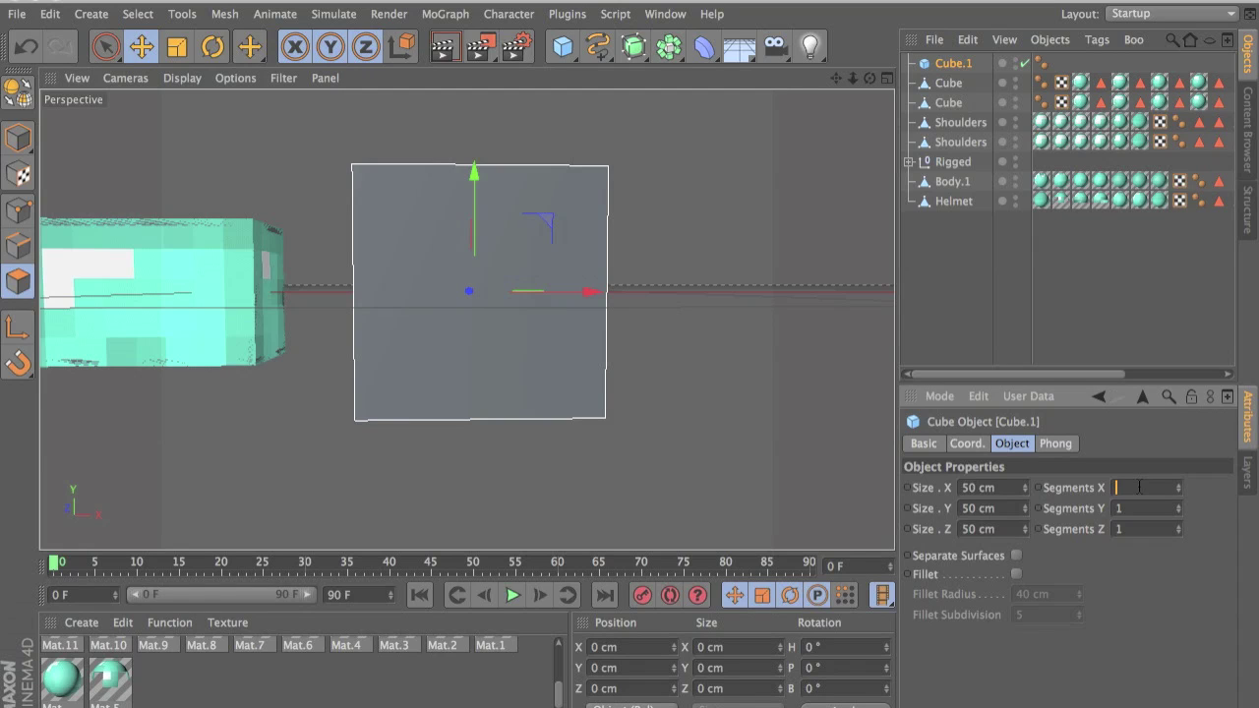
type("8")
key("Tab")
type("8")
key("Tab")
type("8")
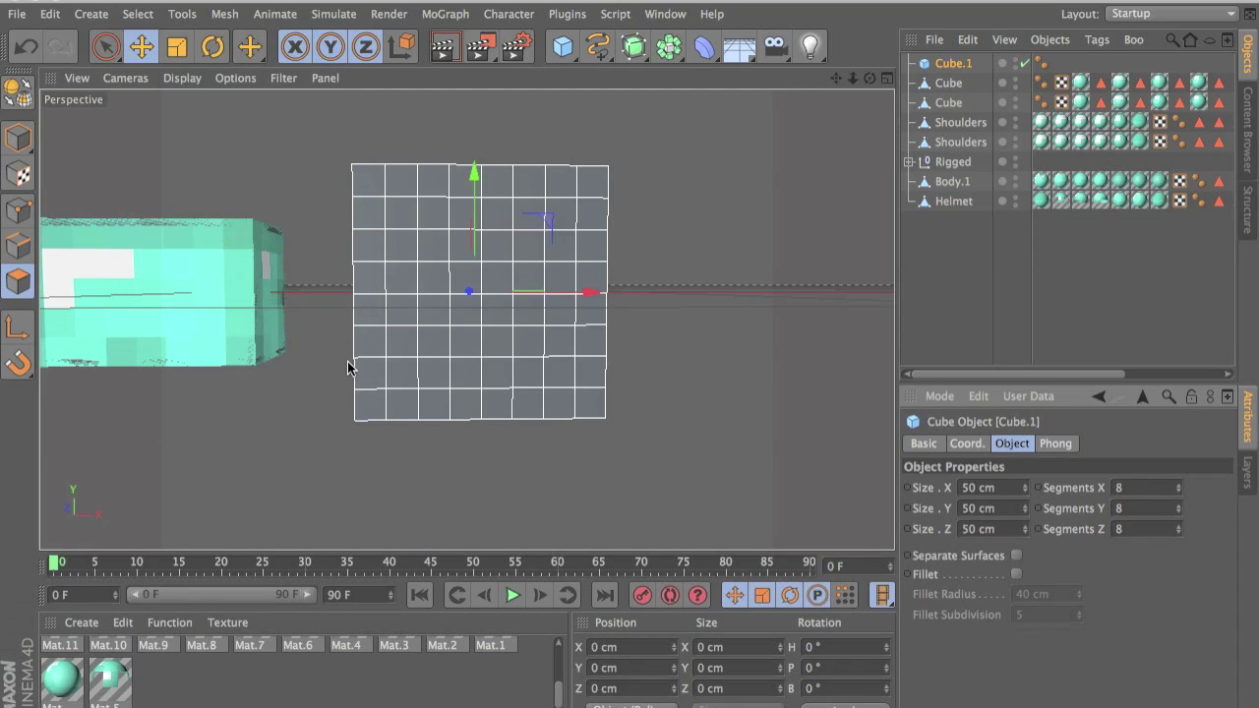
scroll(315, 362, "up", 3)
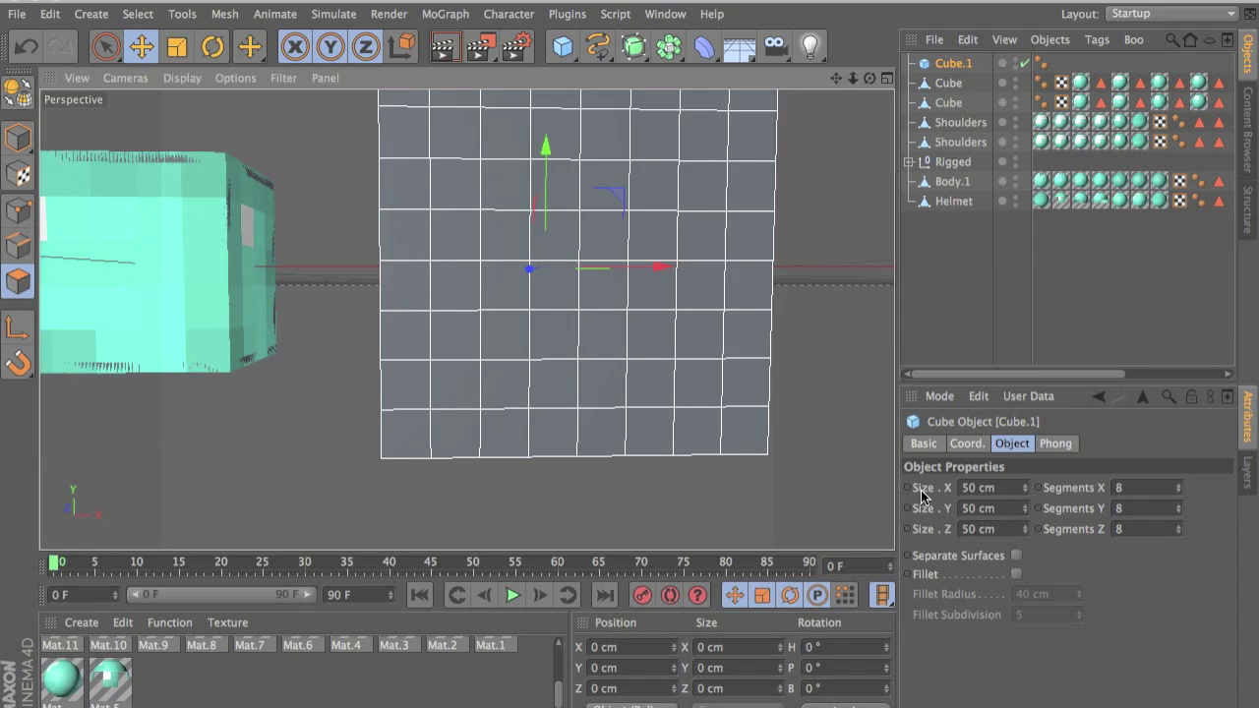
left_click(1121, 508)
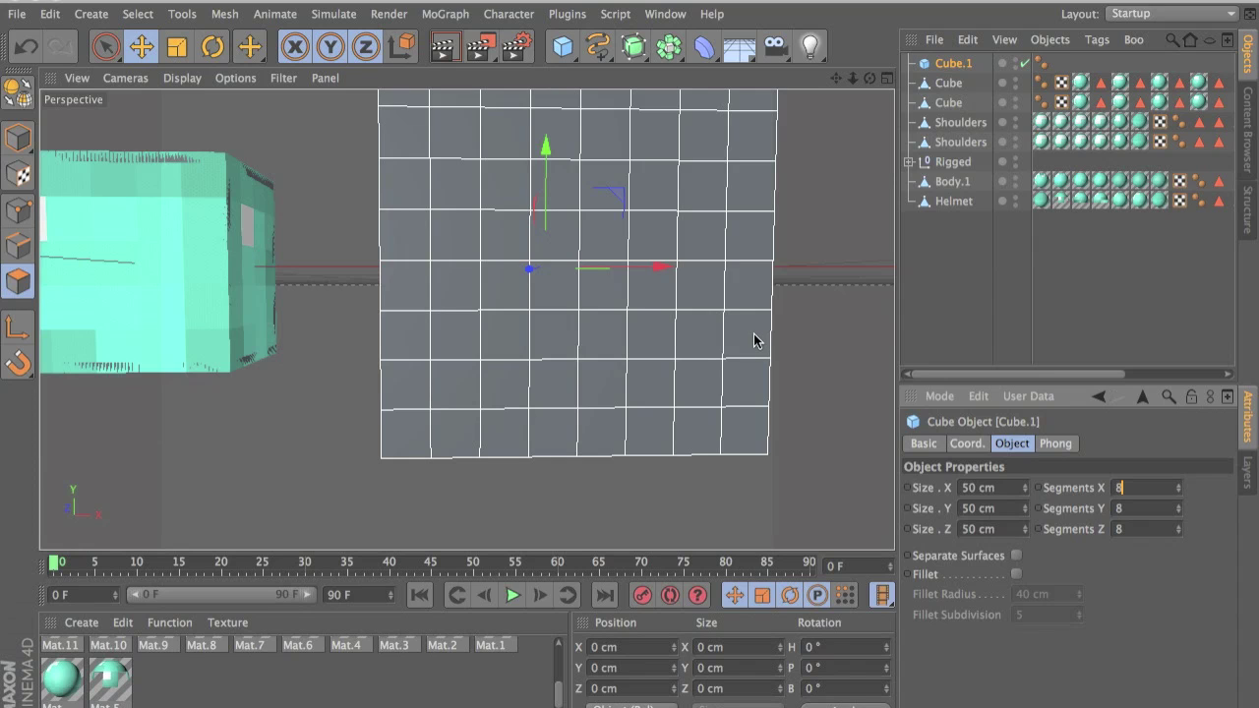
type("1")
key("Return")
left_click(1150, 486)
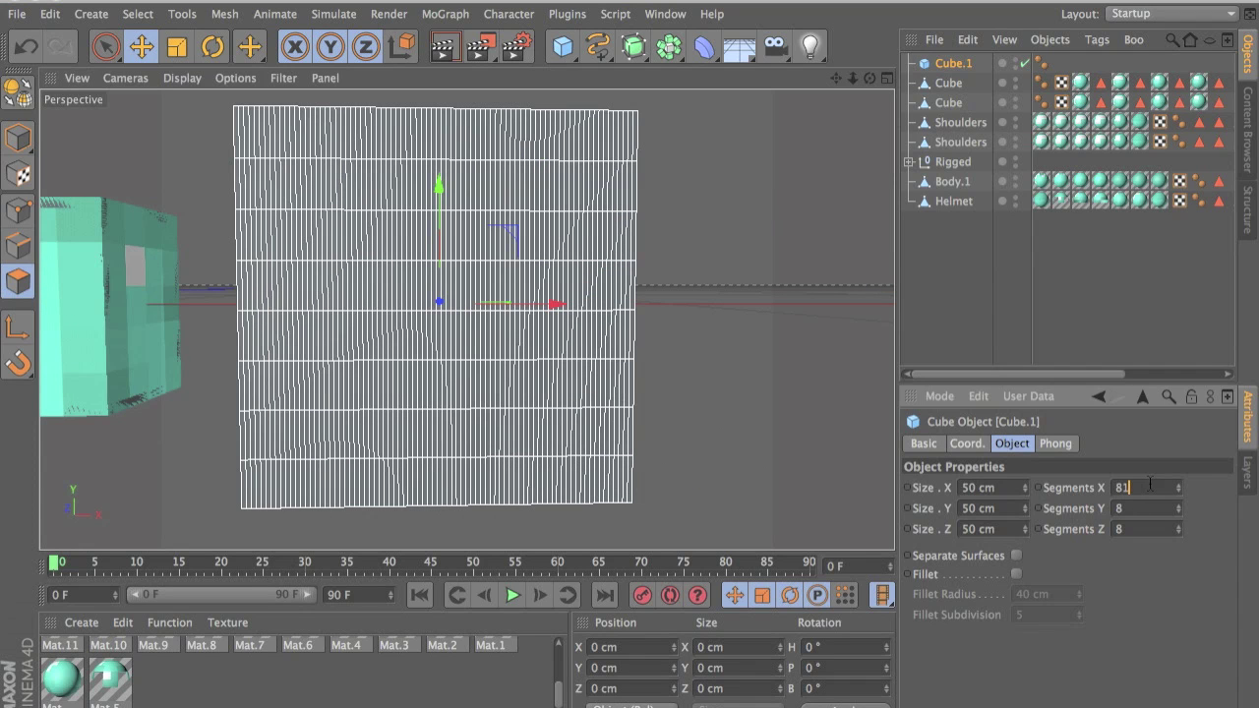
key("Return")
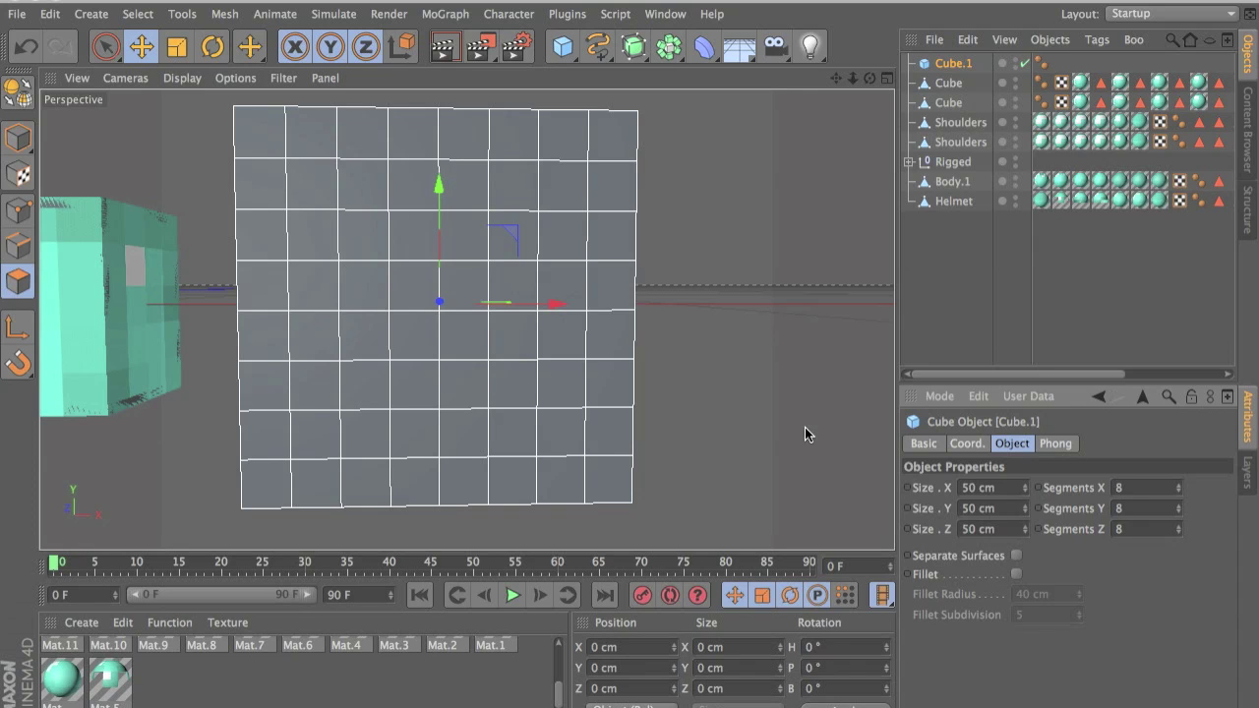
- Convert the segmented cube into an editable polygon object
left_click_drag(596, 357, 504, 332, "alt")
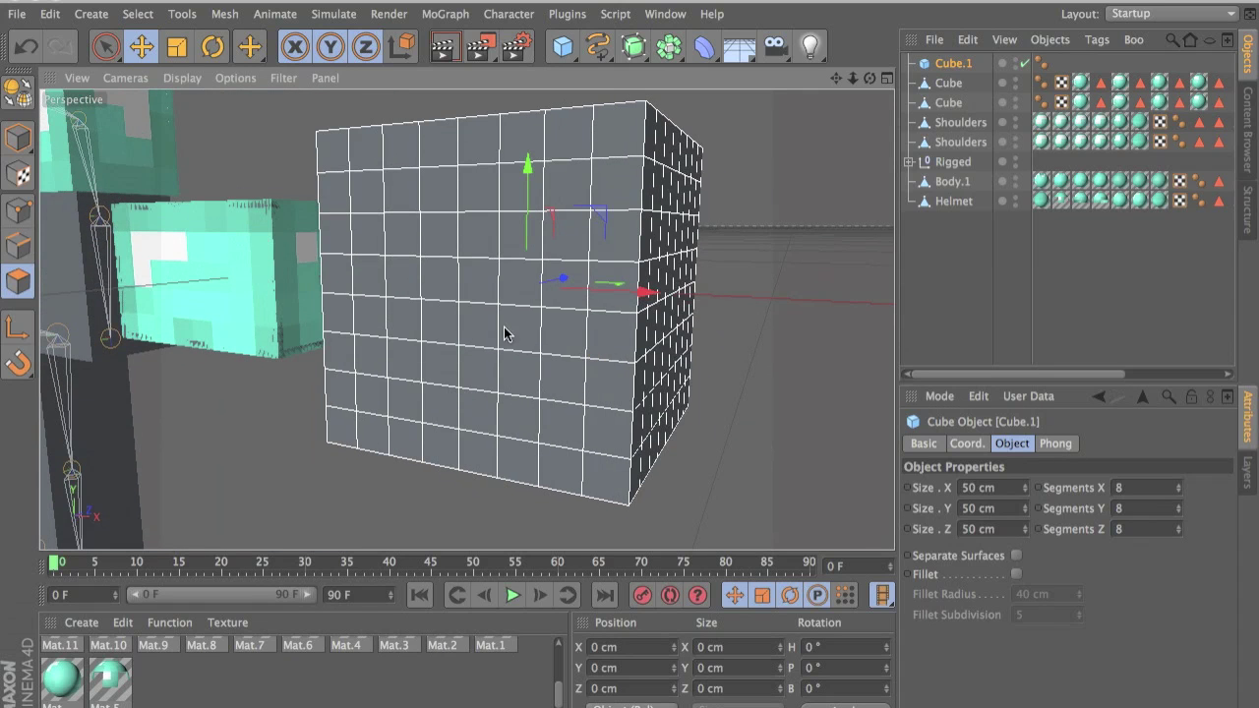
left_click_drag(618, 279, 432, 272, "alt")
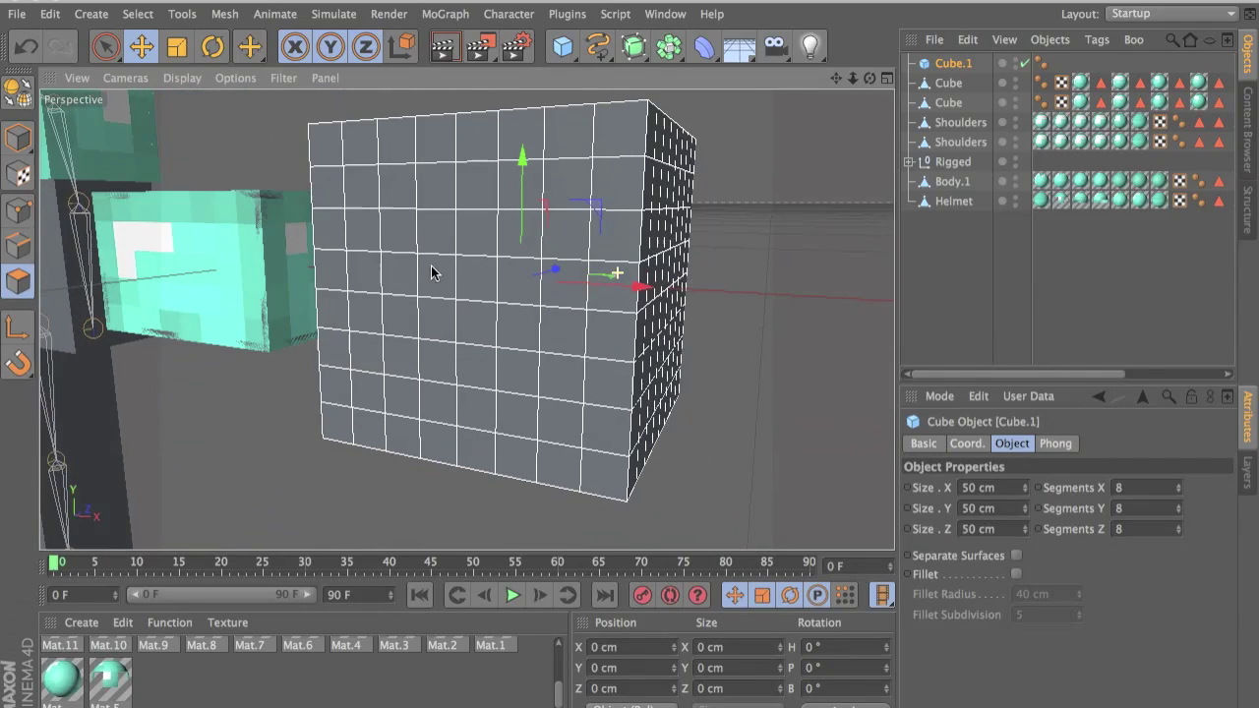
left_click(20, 95)
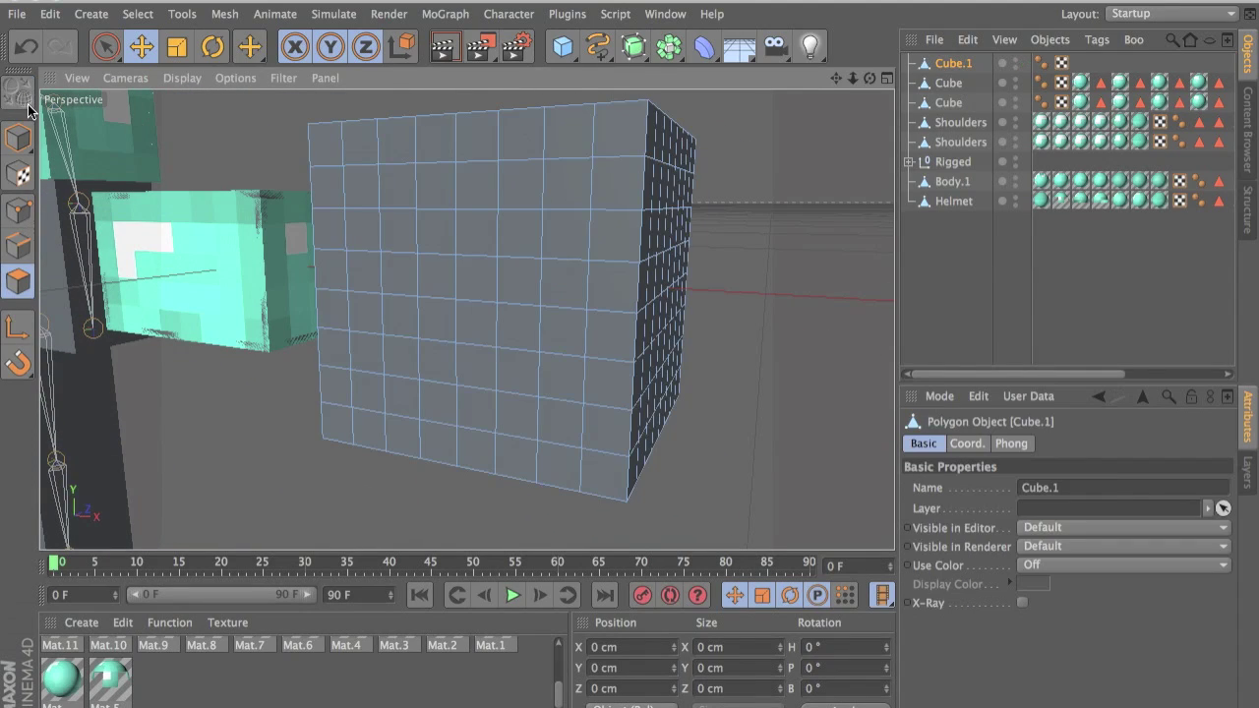
- Select all polygons on the cube's front face with Live Selection, undoing the accidental change made beforehand
left_click_drag(436, 202, 501, 185, "alt")
mouse_move(310, 175)
left_mouse_down()
mouse_move(306, 152)
mouse_move(321, 137)
mouse_move(562, 160)
mouse_move(610, 244)
mouse_move(306, 177)
mouse_move(554, 187)
mouse_move(394, 185)
mouse_move(331, 448)
mouse_move(329, 394)
mouse_move(427, 498)
mouse_move(380, 469)
mouse_move(485, 362)
mouse_move(499, 199)
mouse_move(570, 469)
mouse_move(540, 432)
mouse_move(602, 423)
mouse_move(624, 253)
mouse_move(614, 323)
left_mouse_up()
key("super+z")
left_click(105, 46)
middle_click_drag(335, 324, 758, 172, "alt")
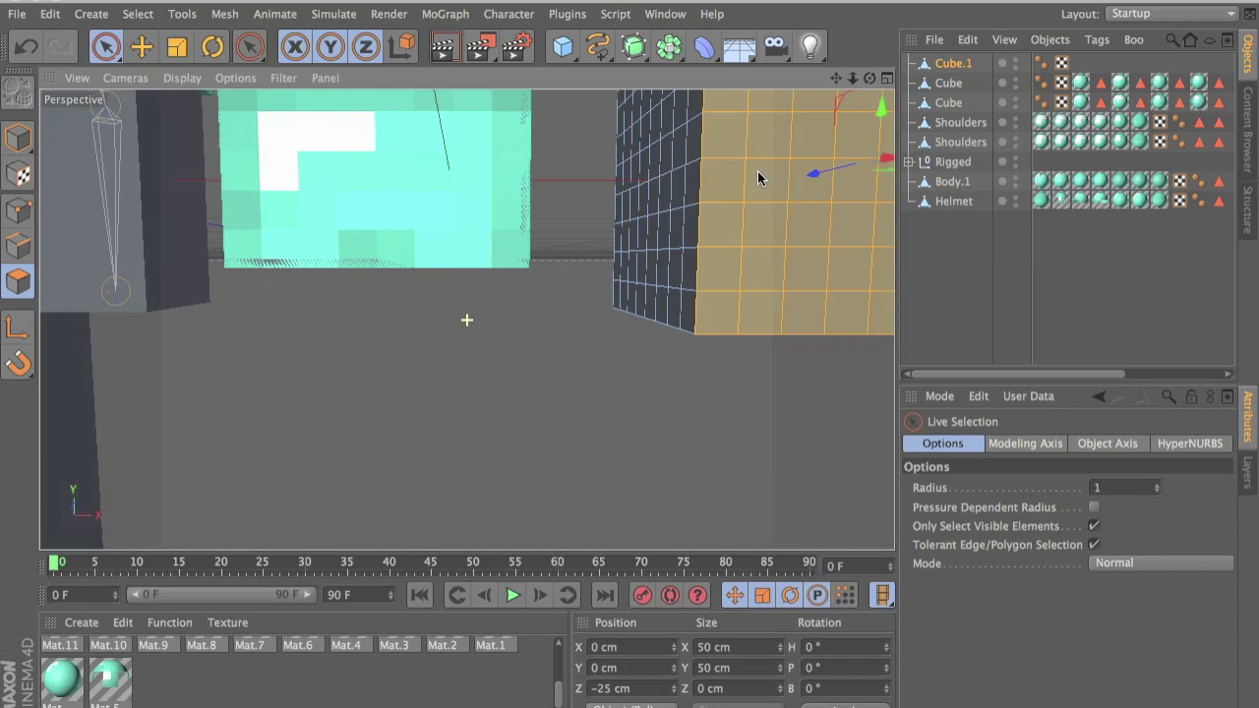
mouse_move(648, 193)
left_mouse_down("alt")
mouse_move(630, 369)
mouse_move(597, 171)
mouse_move(676, 222)
mouse_move(439, 239)
left_mouse_up("alt")
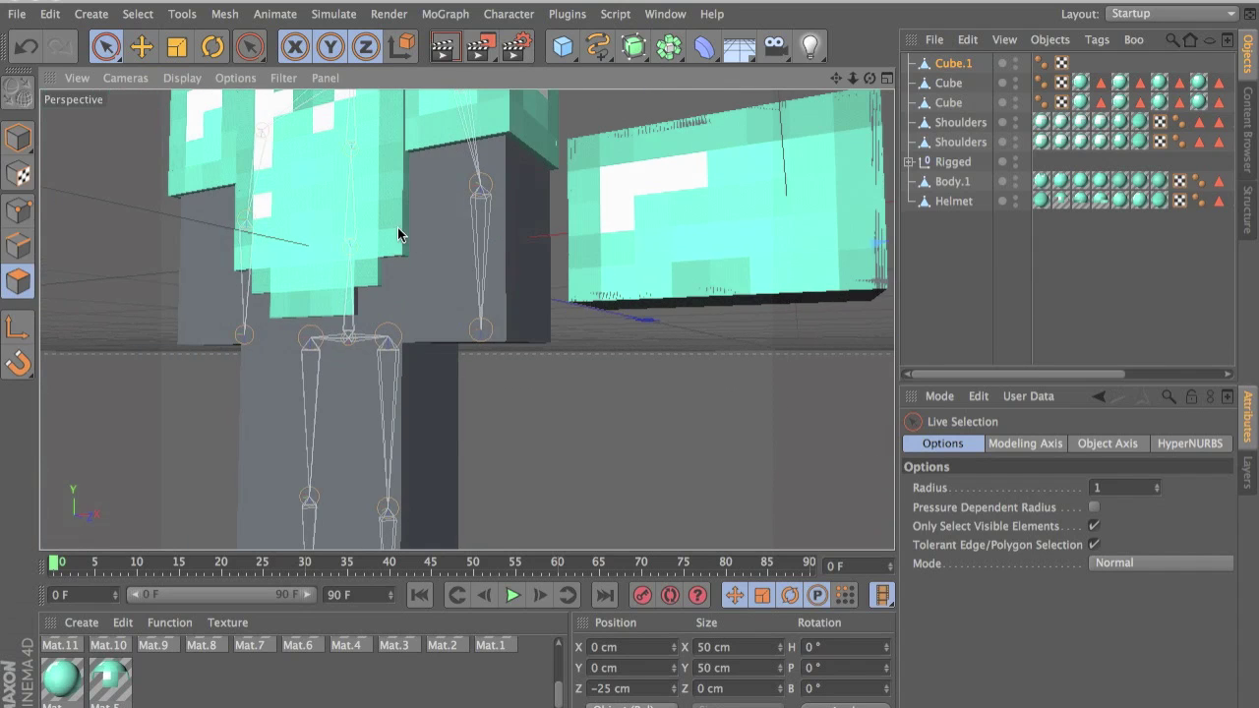
scroll(398, 234, "up", 10)
scroll(566, 339, "down", 10)
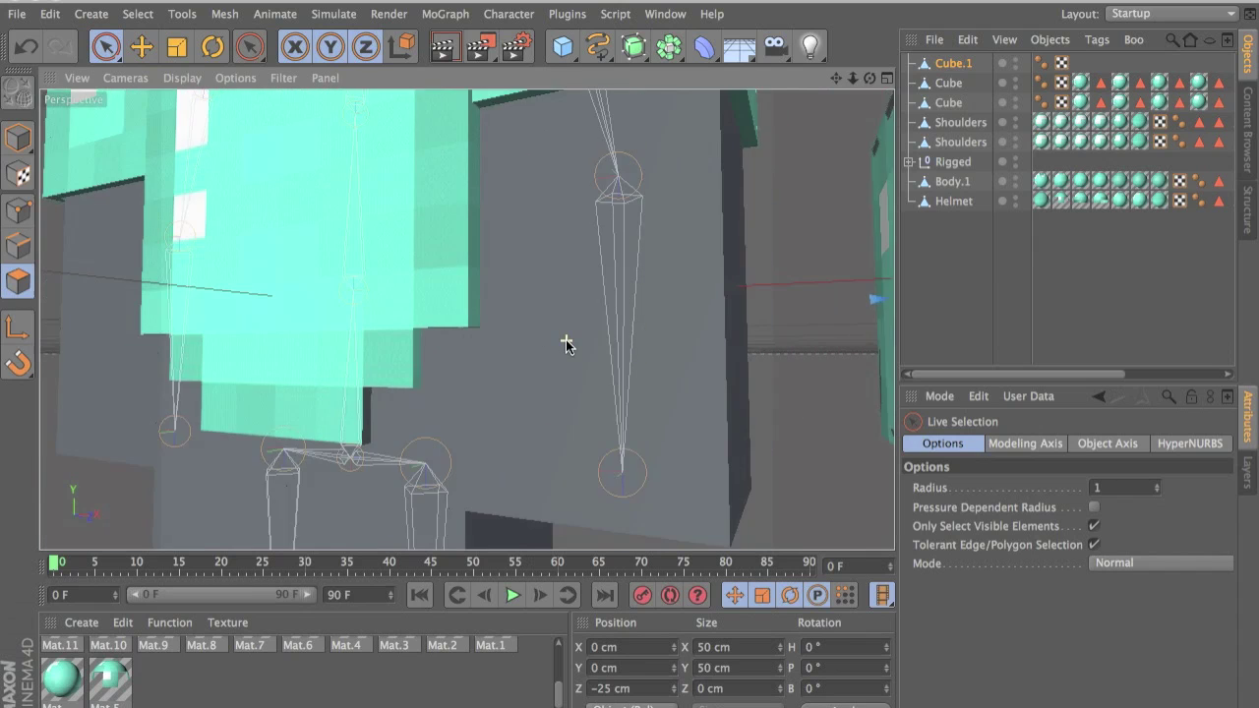
middle_click_drag(708, 387, 466, 319, "alt")
mouse_move(466, 320)
left_mouse_down("alt")
mouse_move(113, 315)
mouse_move(305, 321)
mouse_move(448, 360)
mouse_move(465, 318)
left_mouse_up("alt")
middle_click_drag(466, 314, 521, 446, "alt")
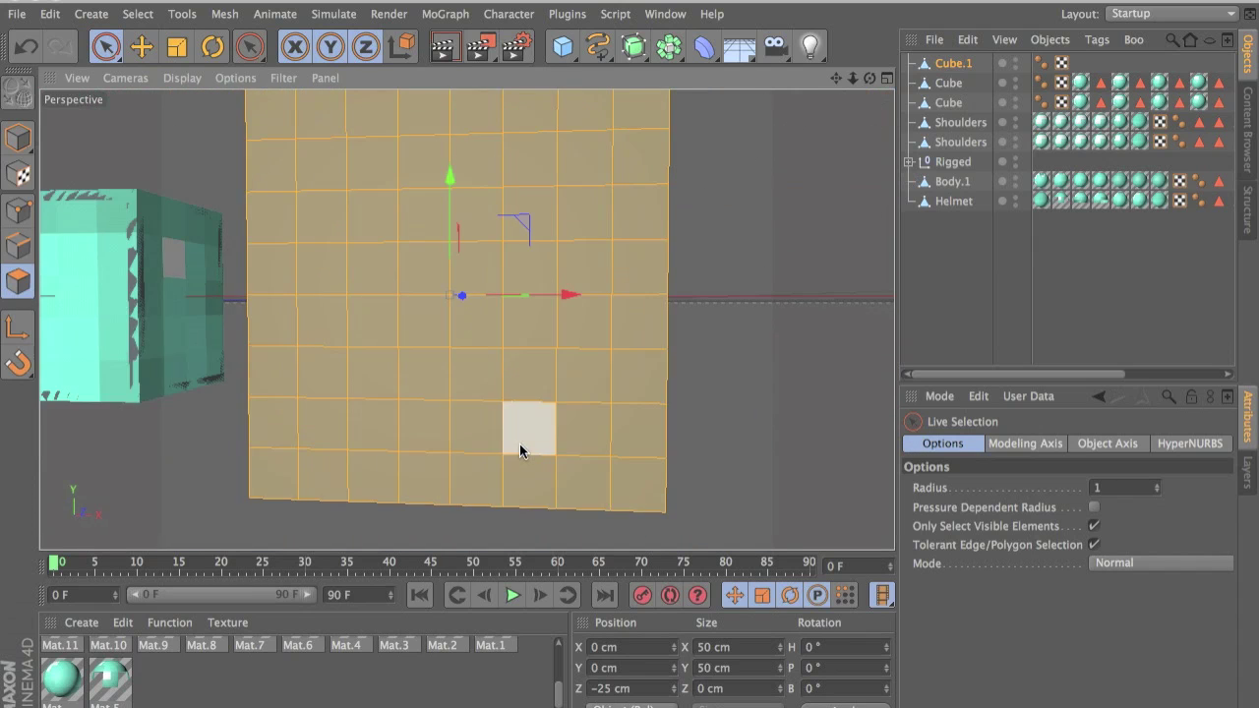
- Examine the cube's front face and its textured helmet design from the front and from an angle
mouse_move(521, 445)
left_mouse_down("alt")
mouse_move(440, 420)
mouse_move(572, 453)
mouse_move(529, 455)
left_mouse_up("alt")
middle_click_drag(529, 454, 576, 478, "alt")
scroll(577, 478, "down", 3)
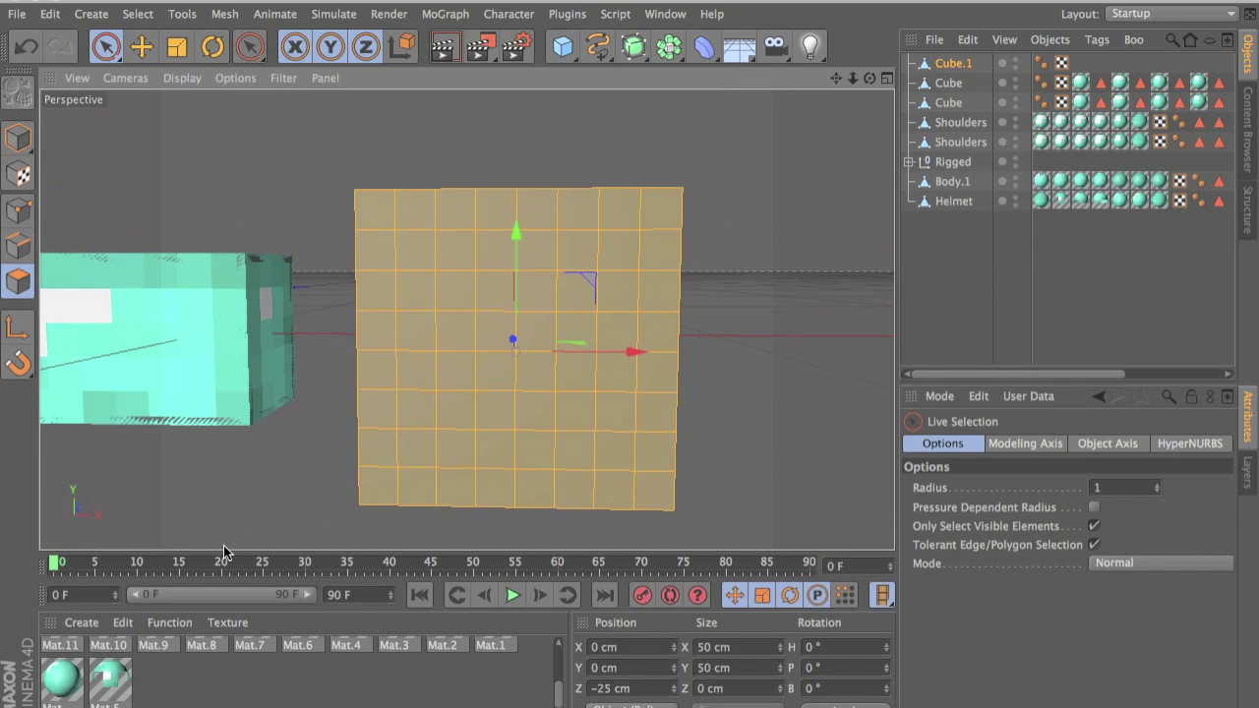
left_click_drag(533, 355, 422, 343)
mouse_move(422, 243)
left_mouse_down()
mouse_move(422, 211)
mouse_move(623, 207)
mouse_move(515, 220)
mouse_move(439, 264)
mouse_move(454, 374)
mouse_move(427, 444)
mouse_move(478, 343)
mouse_move(497, 484)
mouse_move(591, 301)
mouse_move(610, 410)
left_mouse_up()
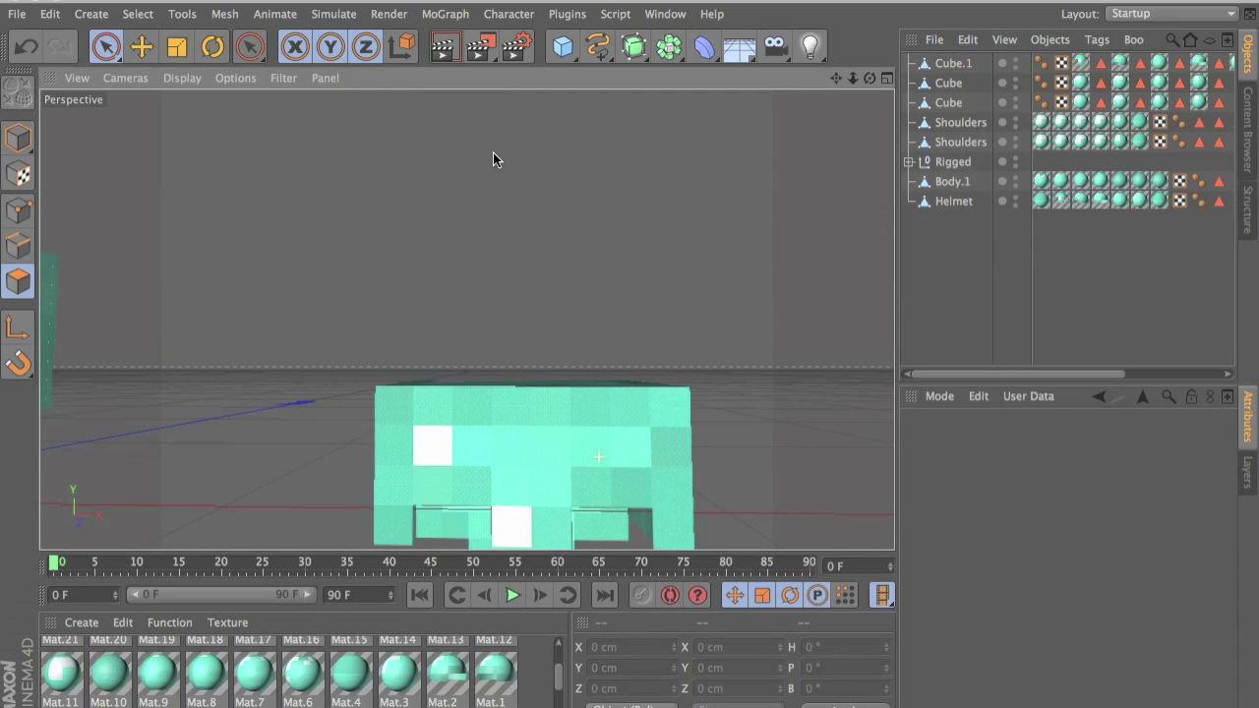
middle_click_drag(493, 152, 493, 99, "alt")
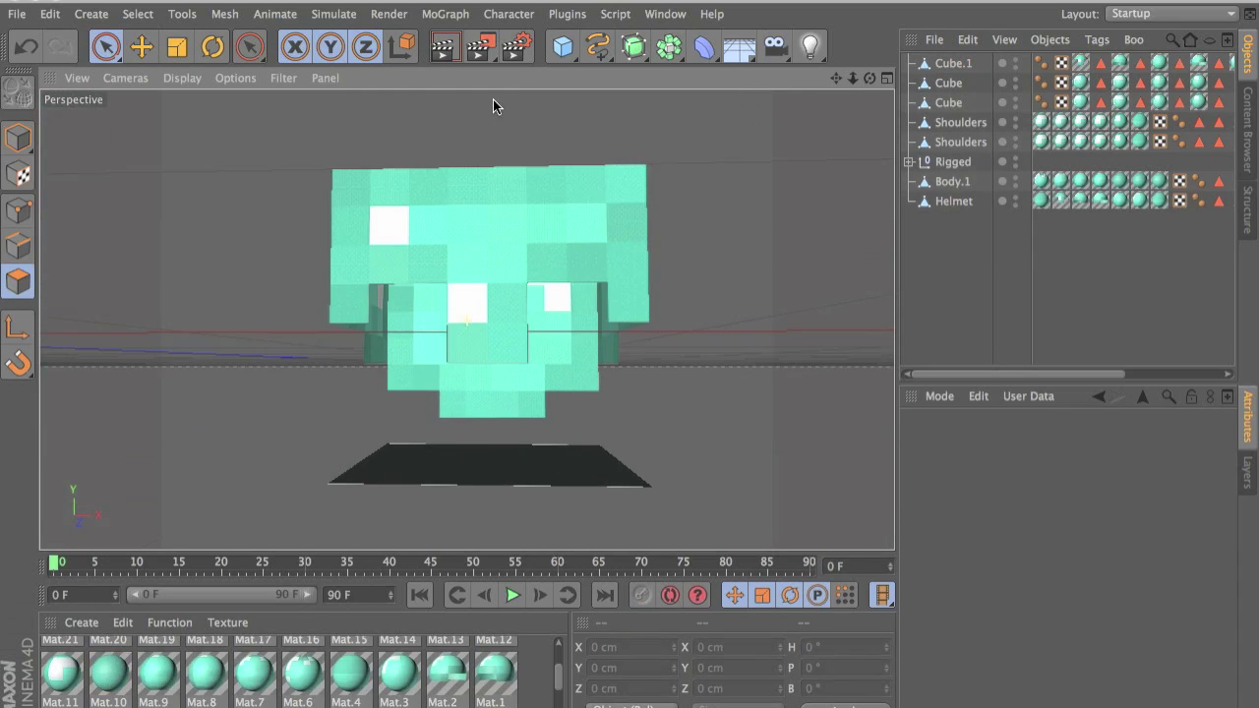
left_click_drag(561, 103, 881, 391, "alt")
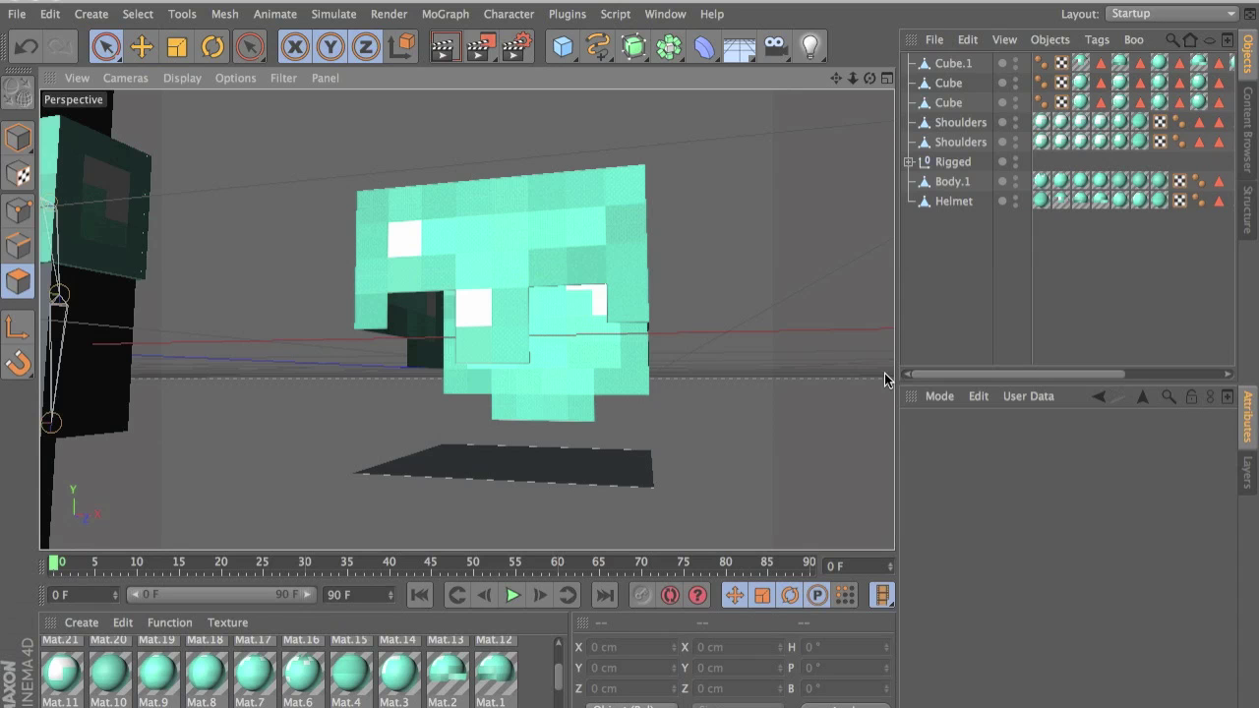
left_click_drag(666, 324, 857, 330, "alt")
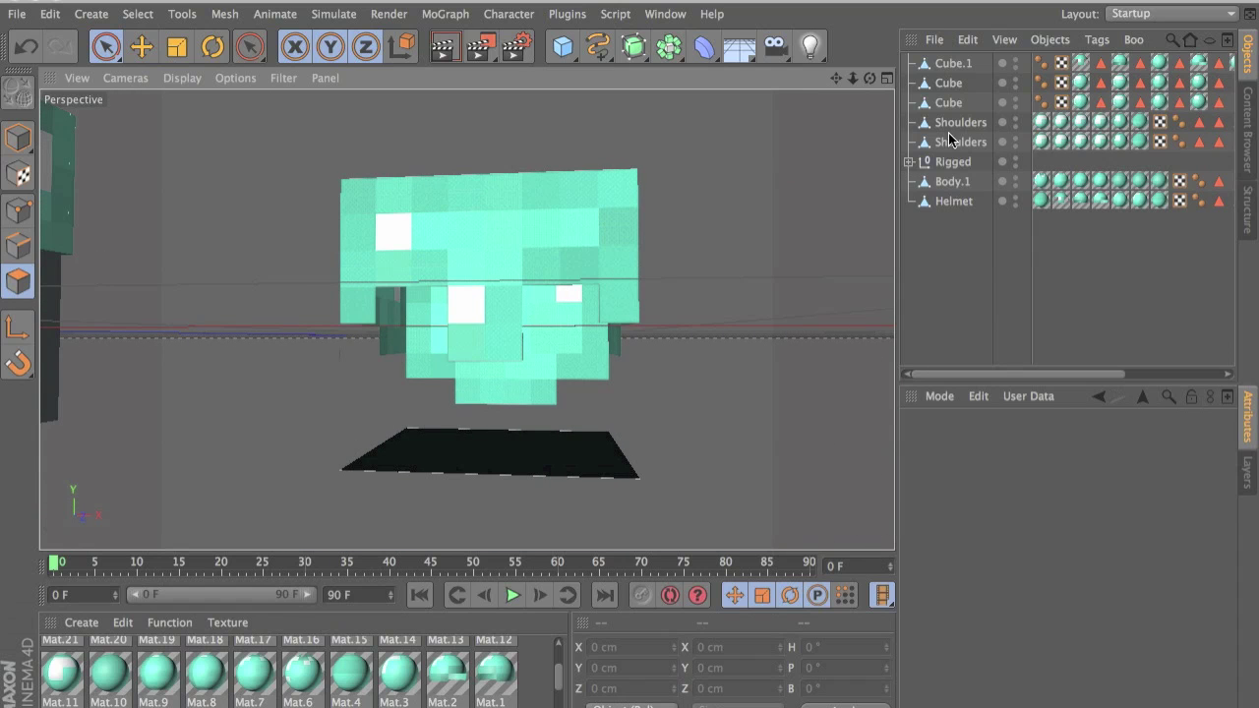
- Select the transparent polygons around and below the visor on the textured cube's front face and delete them
left_click(951, 63)
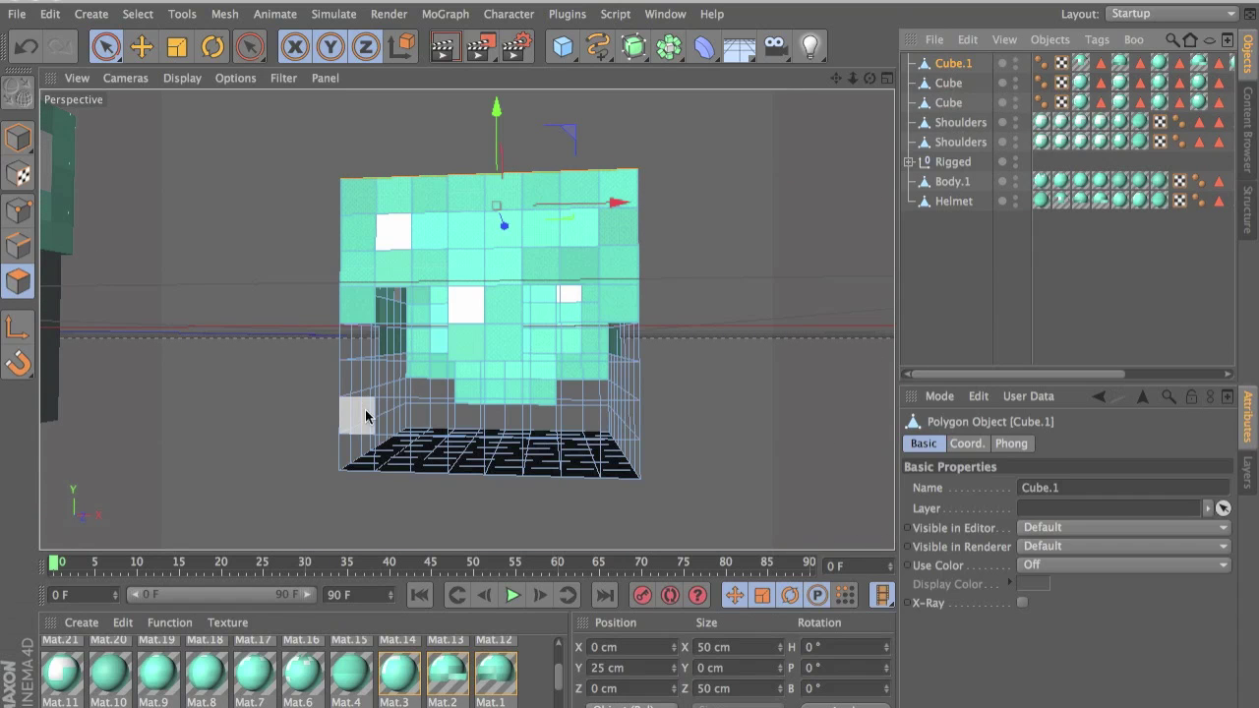
mouse_move(408, 340)
left_mouse_down()
mouse_move(359, 437)
mouse_move(456, 451)
left_mouse_up()
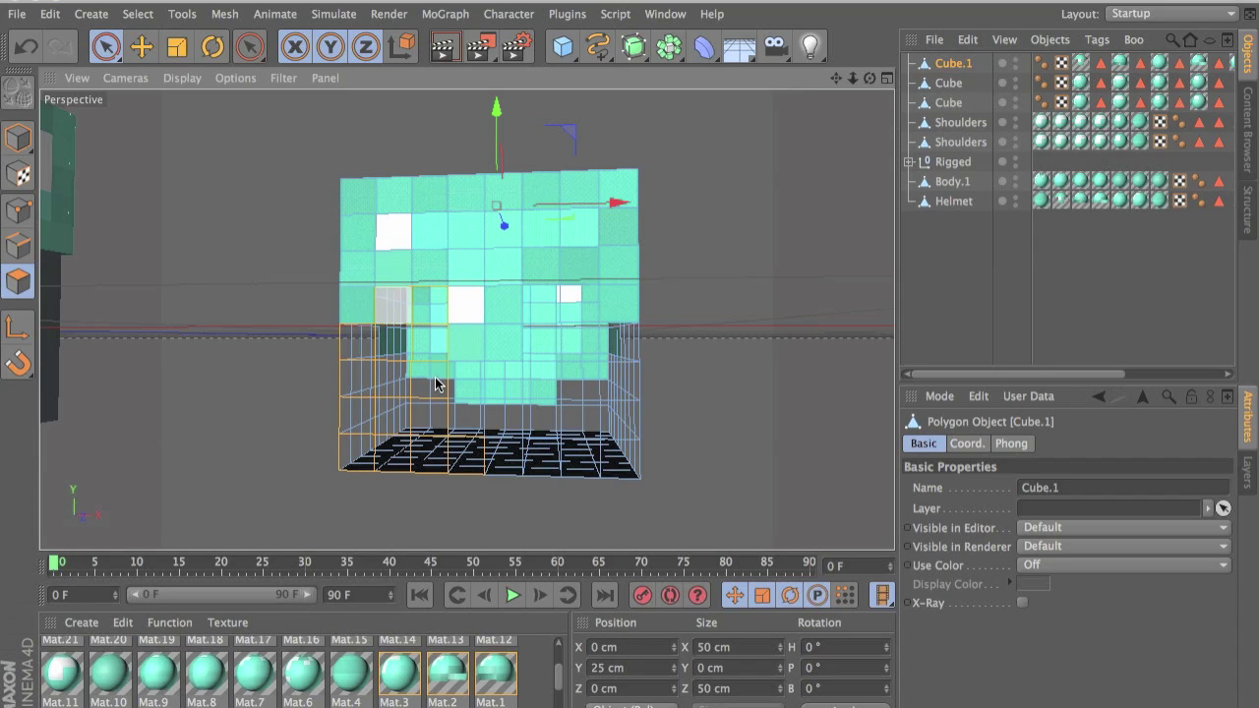
left_click_drag(435, 377, 434, 377)
left_click_drag(453, 412, 529, 397)
key("super+z")
key("ctrl+z")
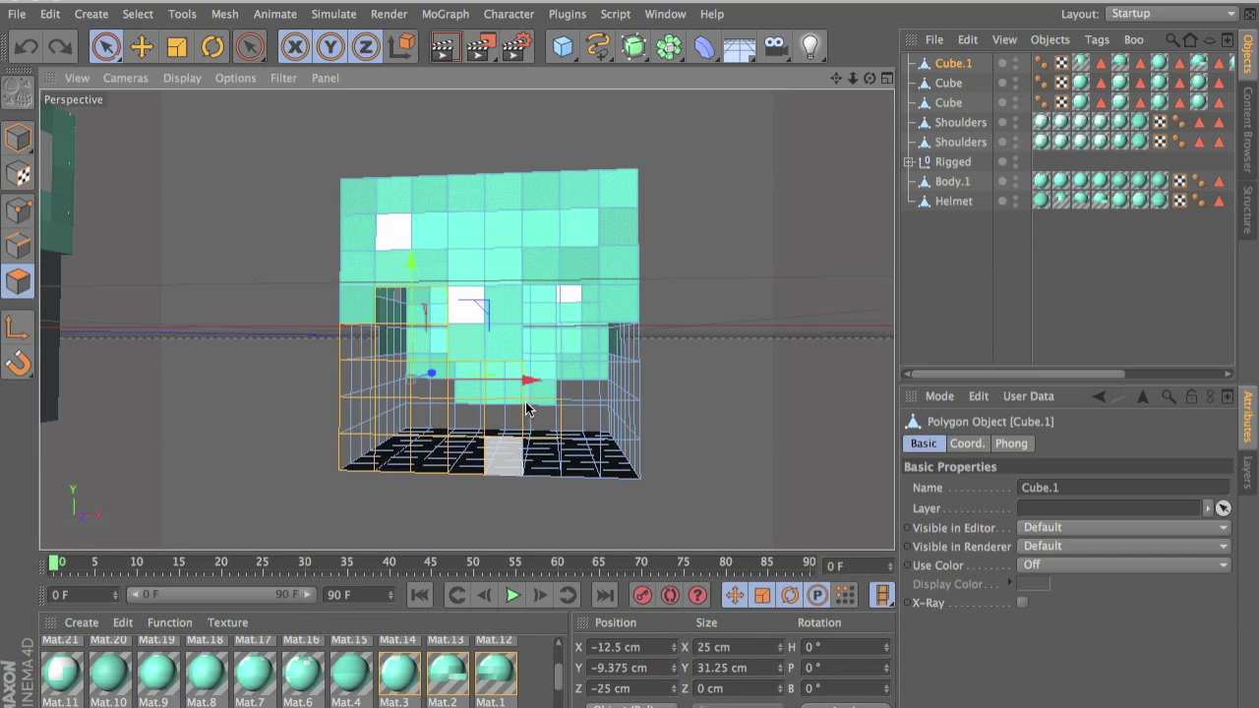
left_click_drag(584, 430, 610, 374, "shift")
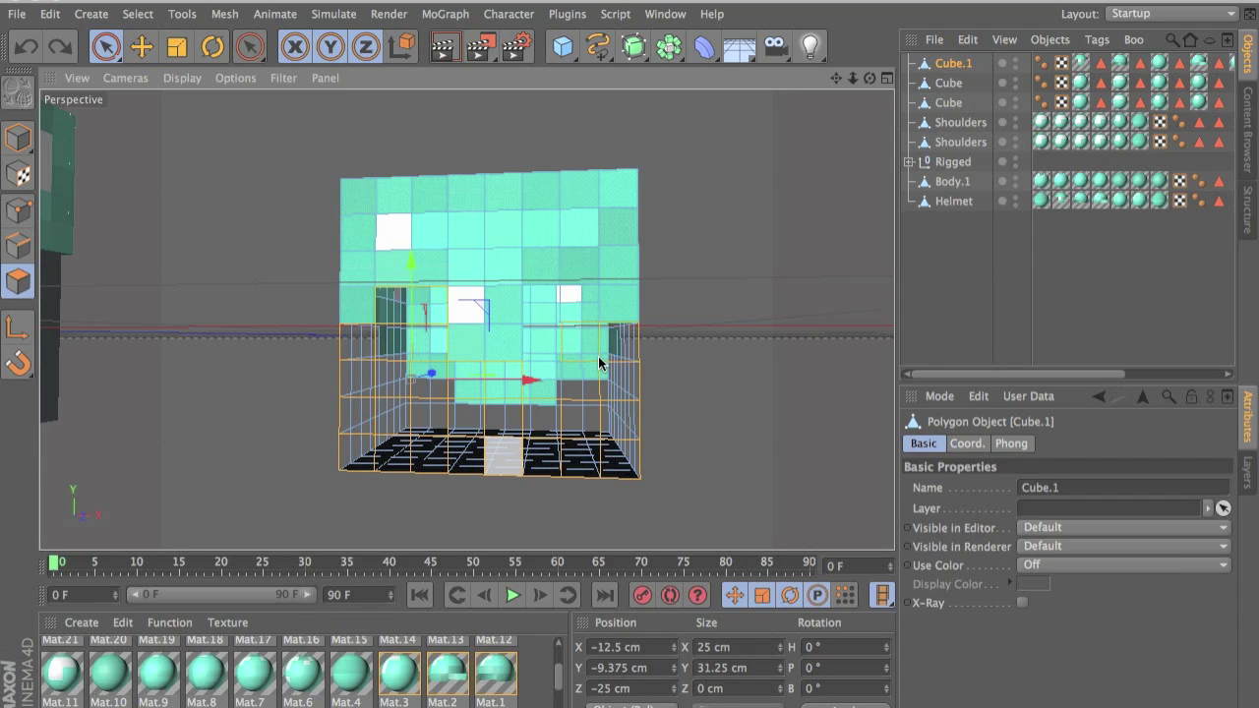
key("ctrl+shift+a")
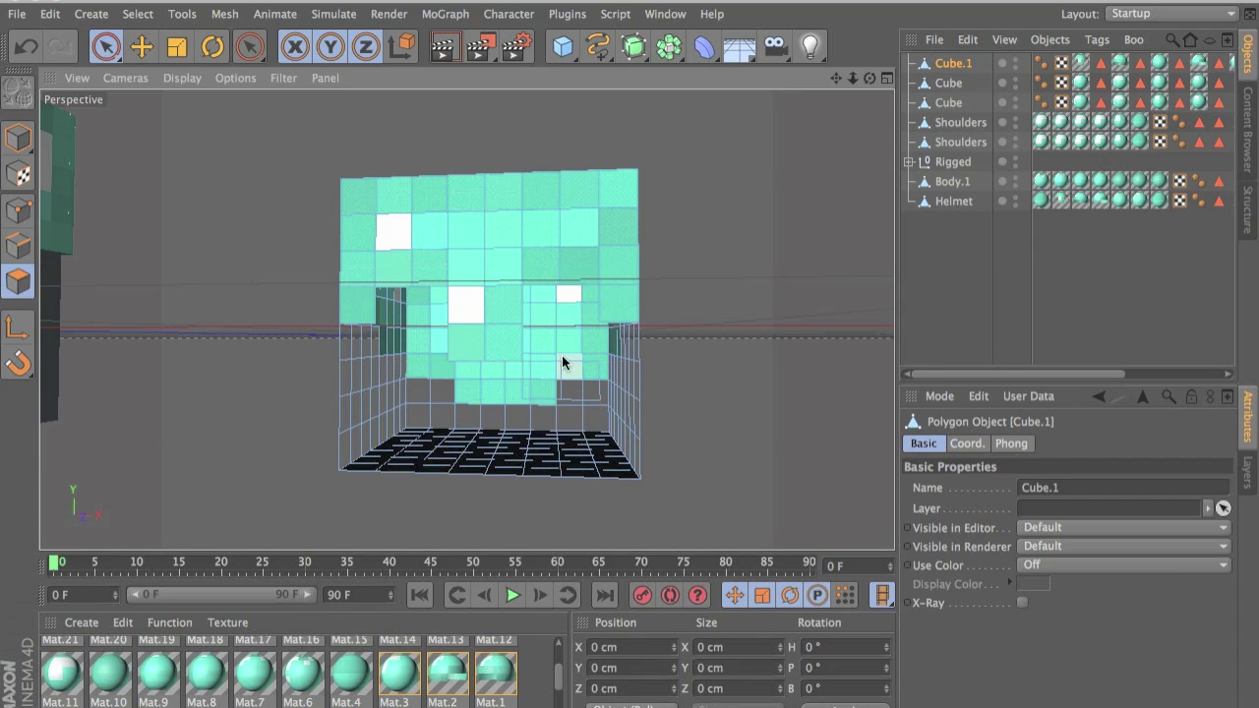
- Delete the cube's bottom face and the remaining transparent polygons on its other sides, leaving only the helmet shape
left_click_drag(562, 355, 527, 396, "alt")
left_click(529, 395)
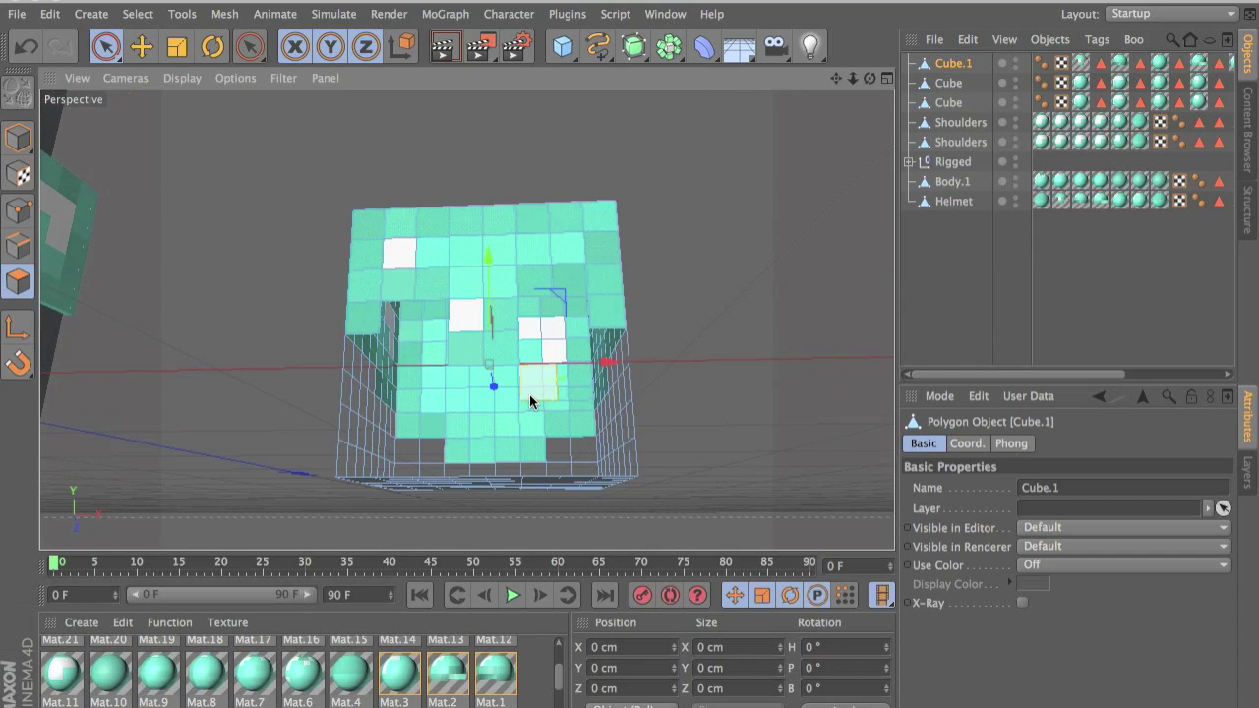
key("ctrl+shift+a")
mouse_move(566, 398)
left_mouse_down("alt")
mouse_move(653, 315)
mouse_move(558, 149)
mouse_move(403, 198)
mouse_move(576, 241)
mouse_move(576, 365)
mouse_move(599, 410)
mouse_move(473, 443)
mouse_move(487, 383)
mouse_move(513, 441)
mouse_move(540, 403)
mouse_move(374, 295)
mouse_move(507, 261)
mouse_move(454, 295)
left_mouse_up("alt")
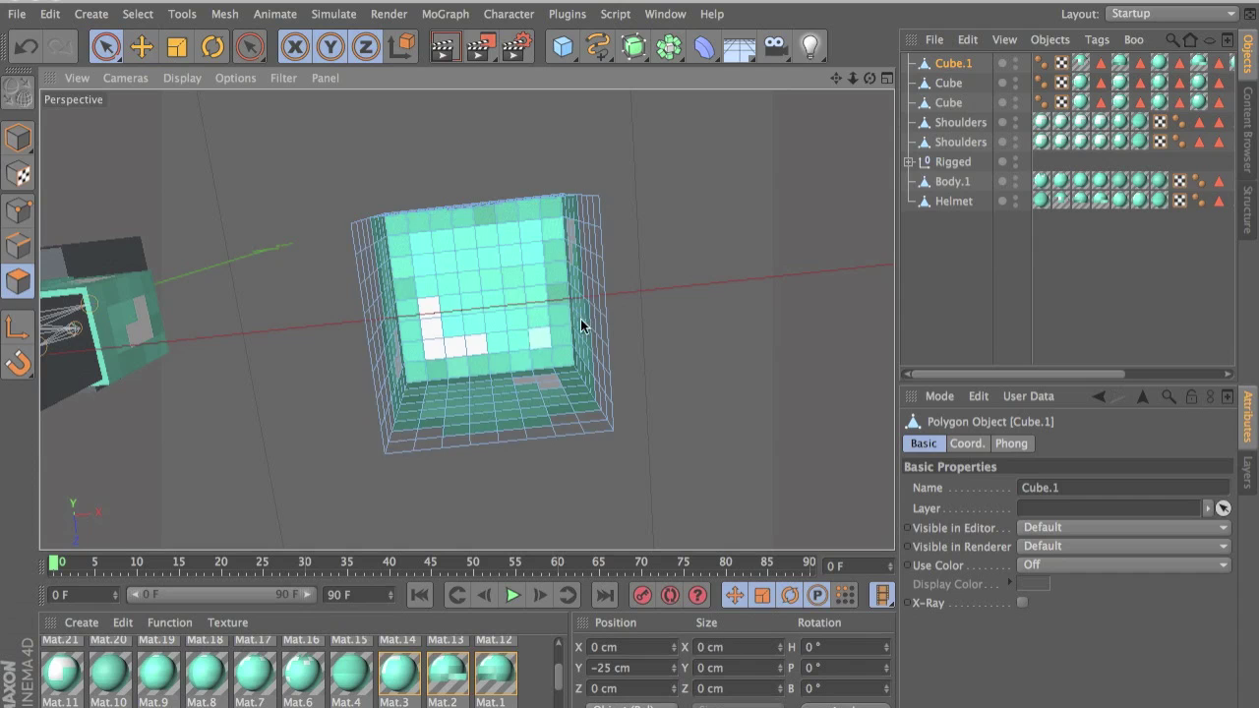
scroll(686, 352, "up", 5)
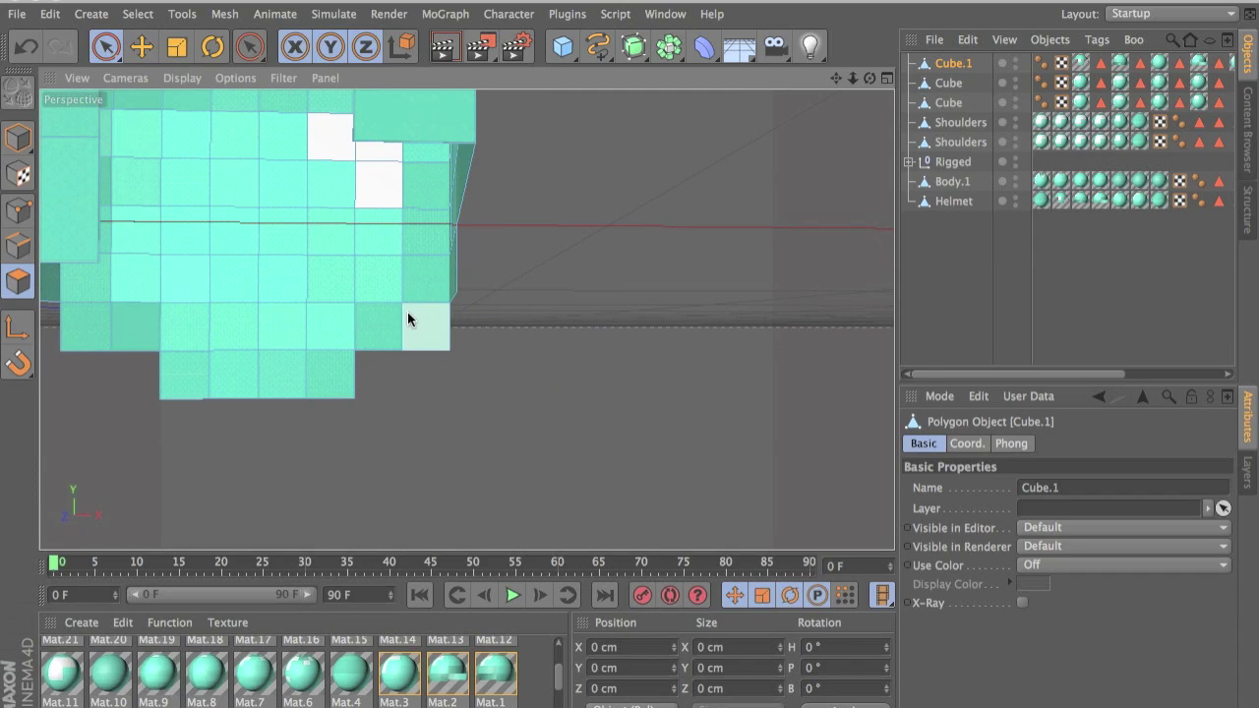
scroll(407, 319, "down", 4)
left_click_drag(396, 302, 443, 338, "alt")
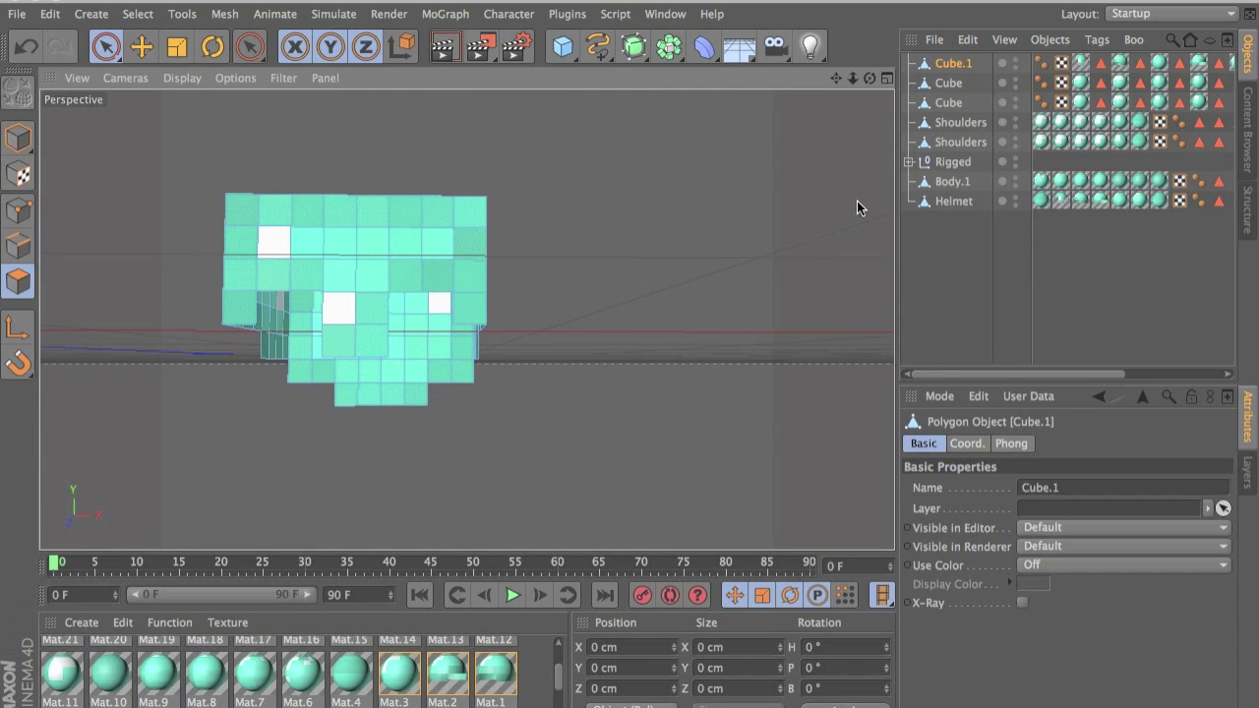
- Select all remaining helmet polygons and split them into a separate object
left_click(146, 49)
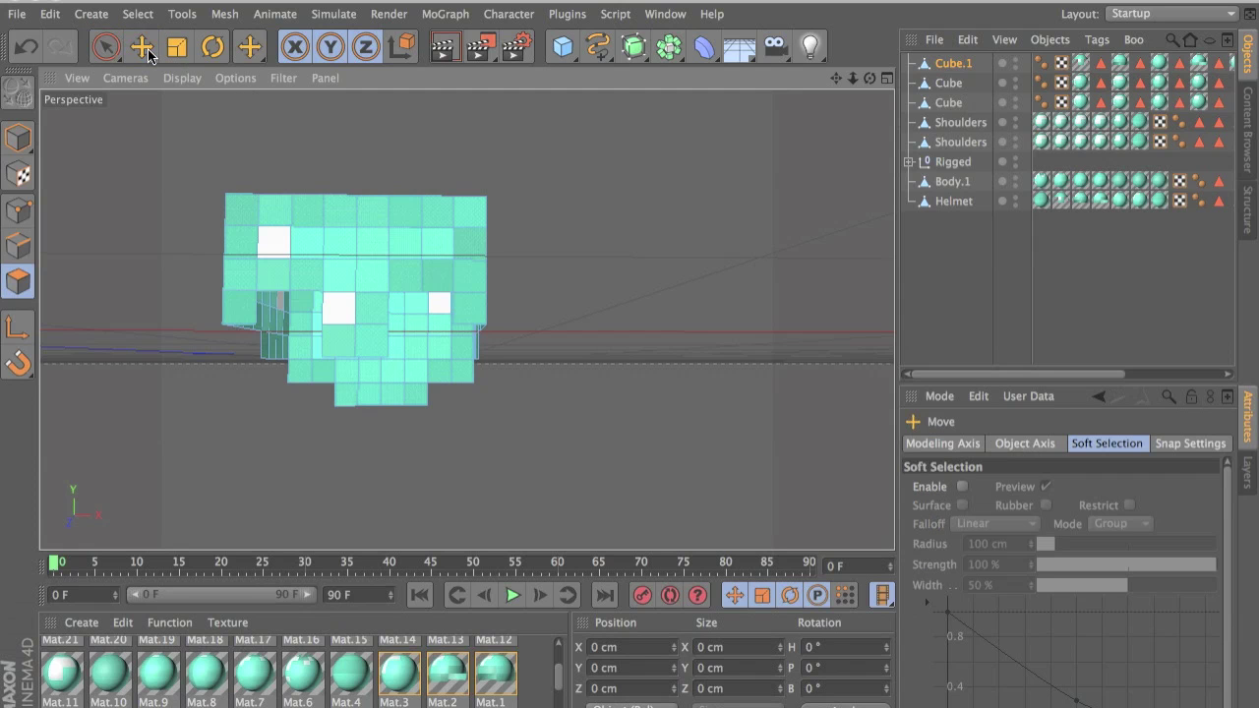
left_click(143, 47)
left_click(406, 272)
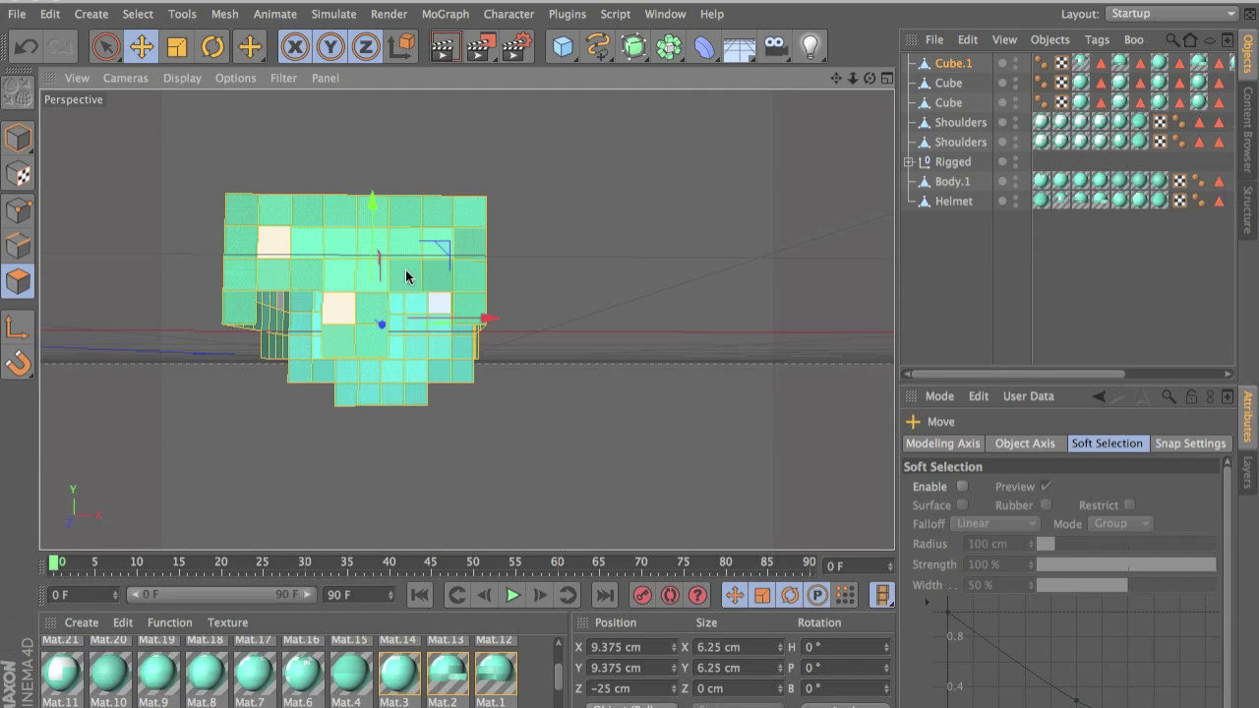
mouse_move(391, 512)
left_mouse_down("alt")
mouse_move(284, 414)
mouse_move(413, 354)
mouse_move(466, 388)
mouse_move(396, 505)
mouse_move(382, 498)
left_mouse_up("alt")
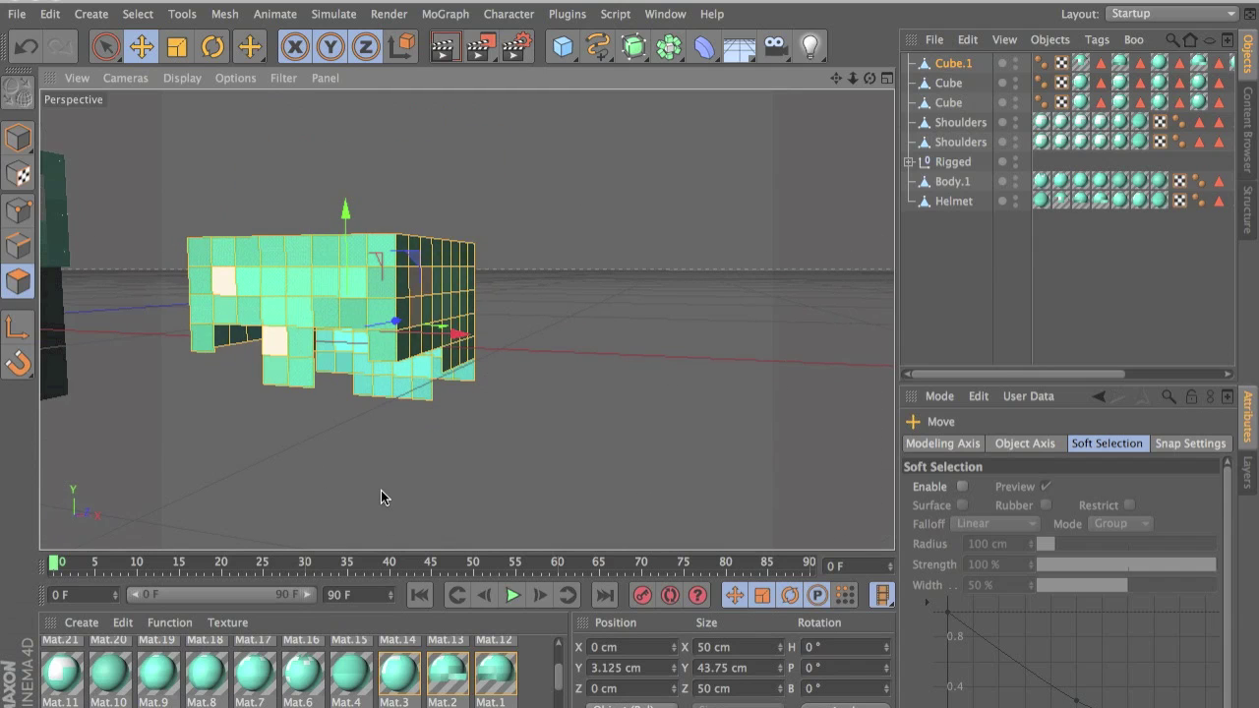
right_click(414, 261)
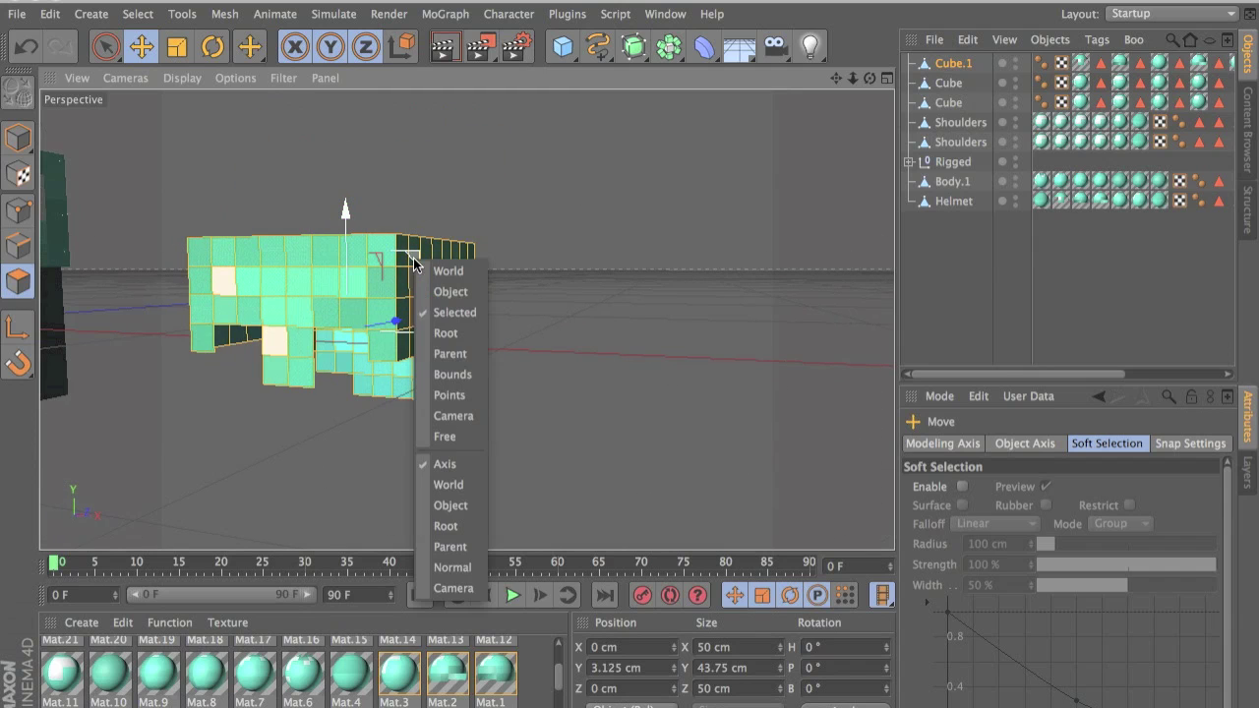
right_click(268, 301)
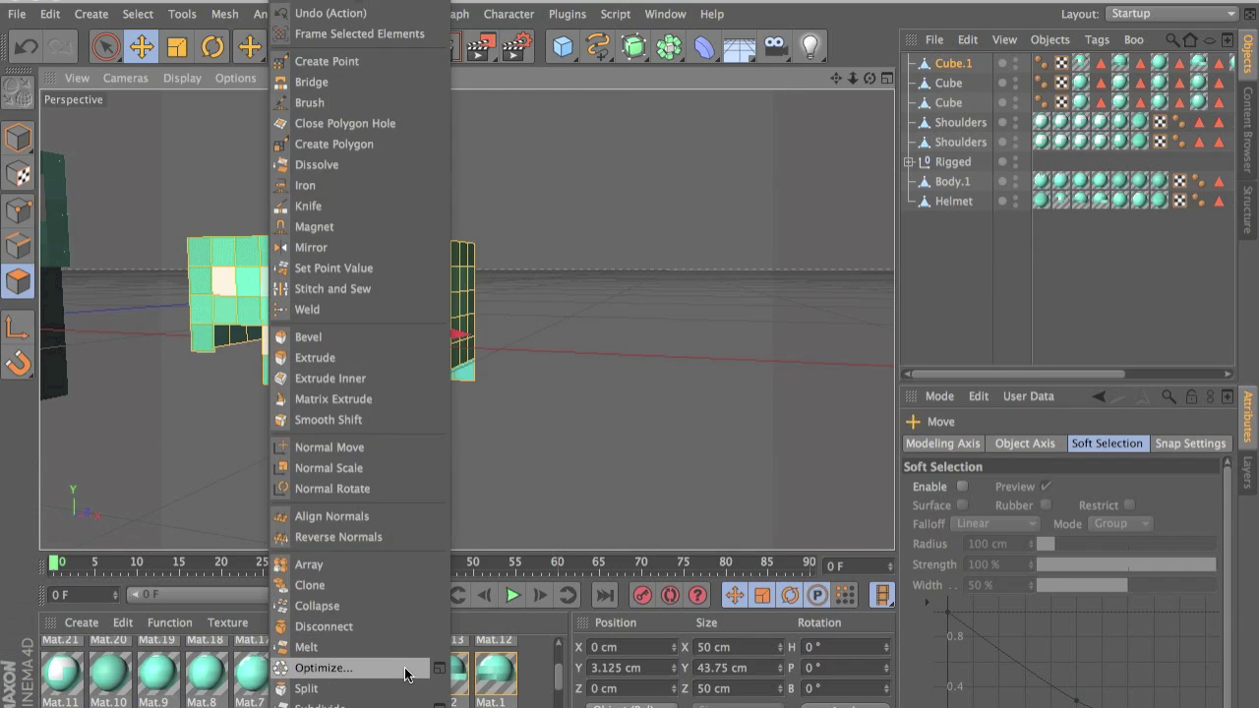
left_click(318, 692)
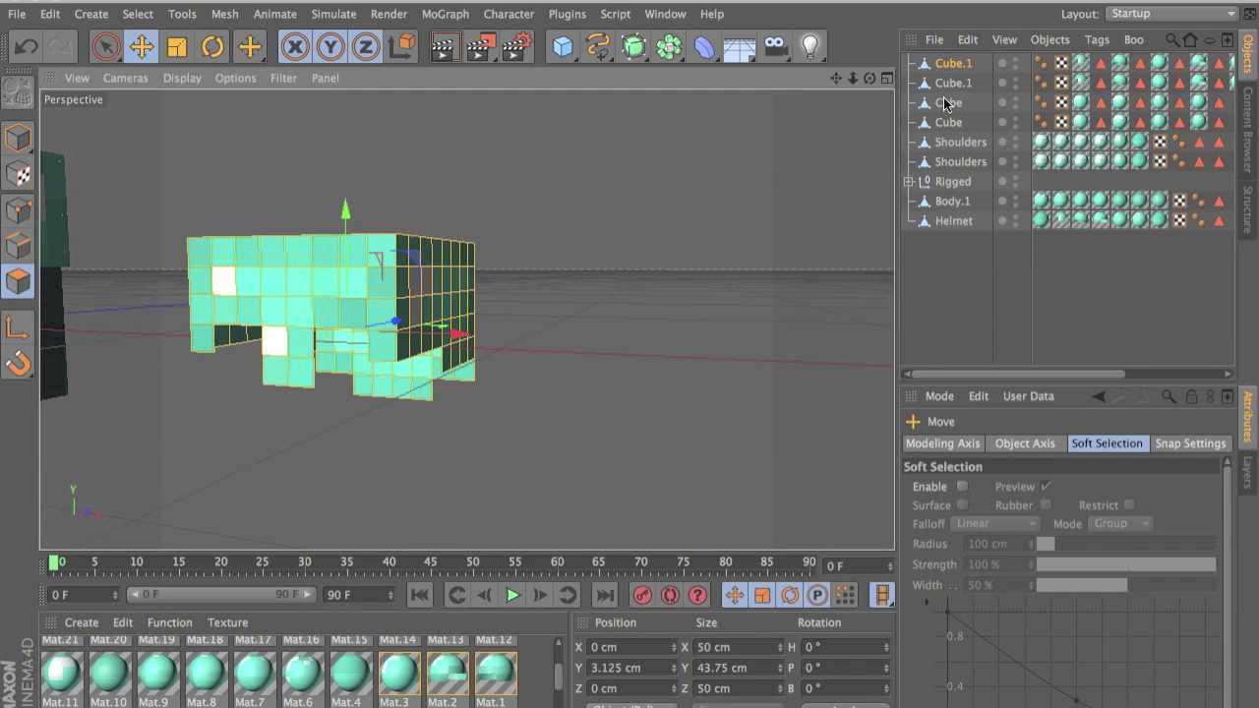
- Extrude the selected helmet polygons with an offset of -1.5 cm
key("t")
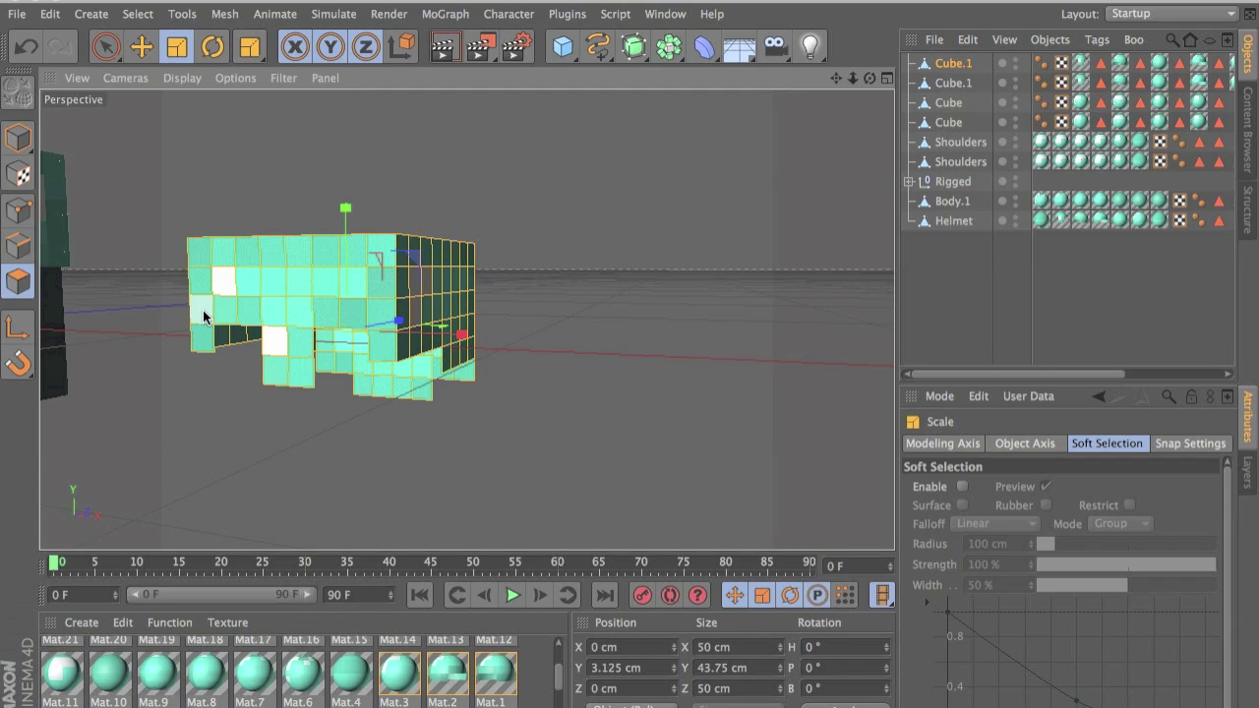
key("m")
key("t")
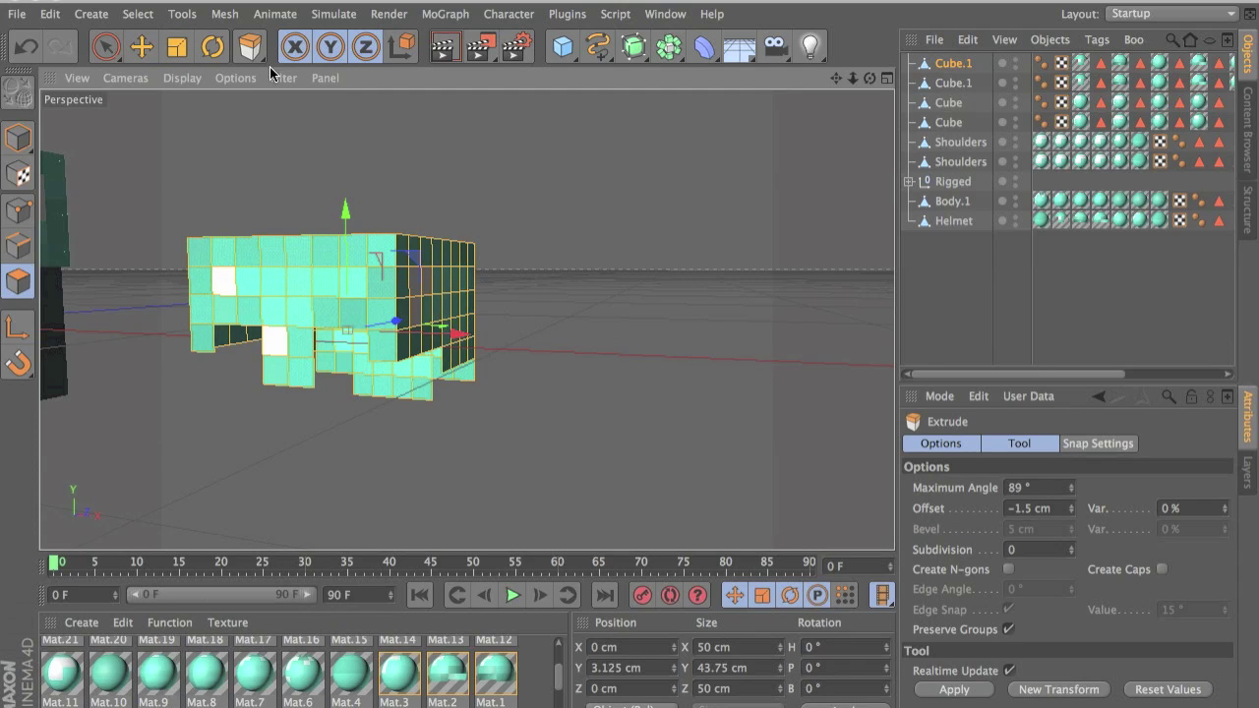
right_click(394, 287)
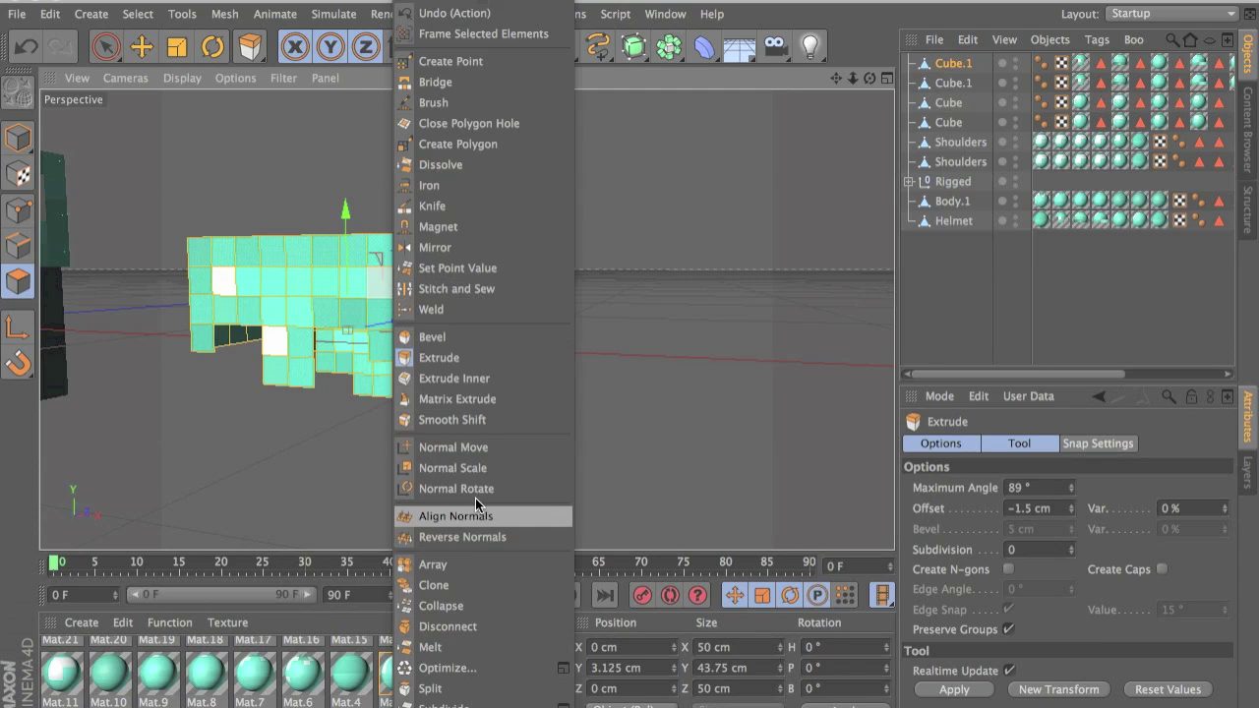
left_click(492, 357)
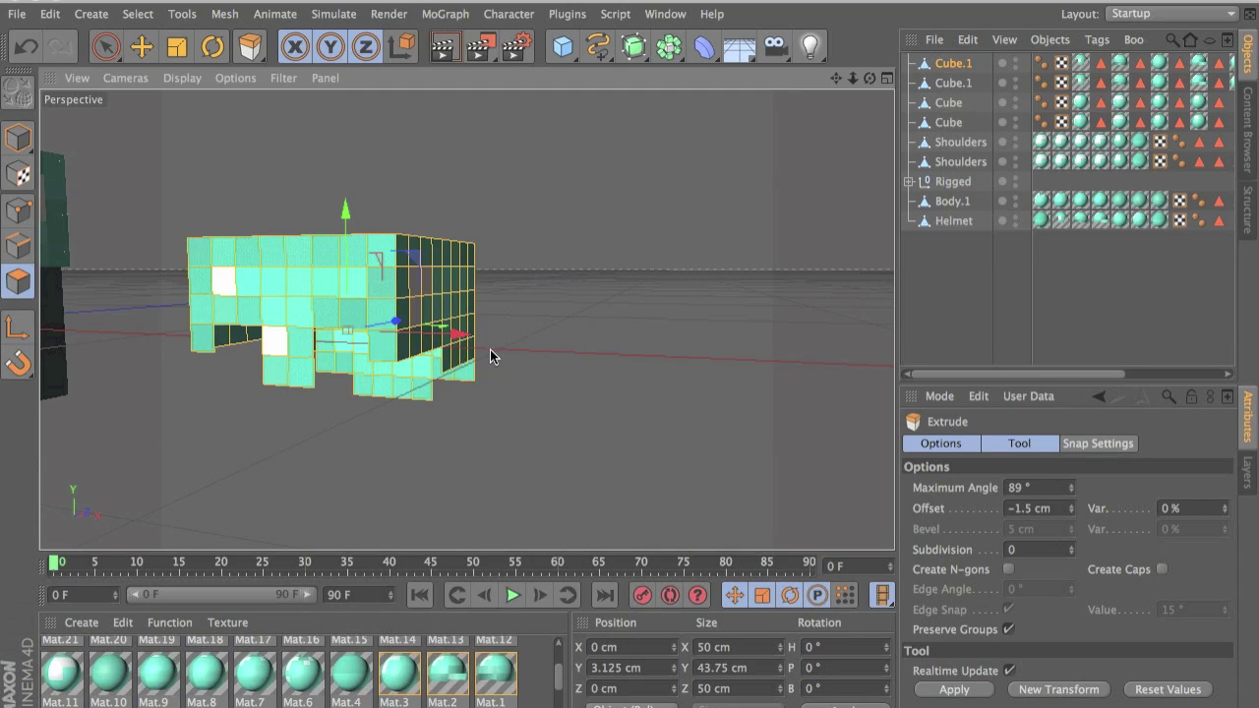
left_click(1041, 511)
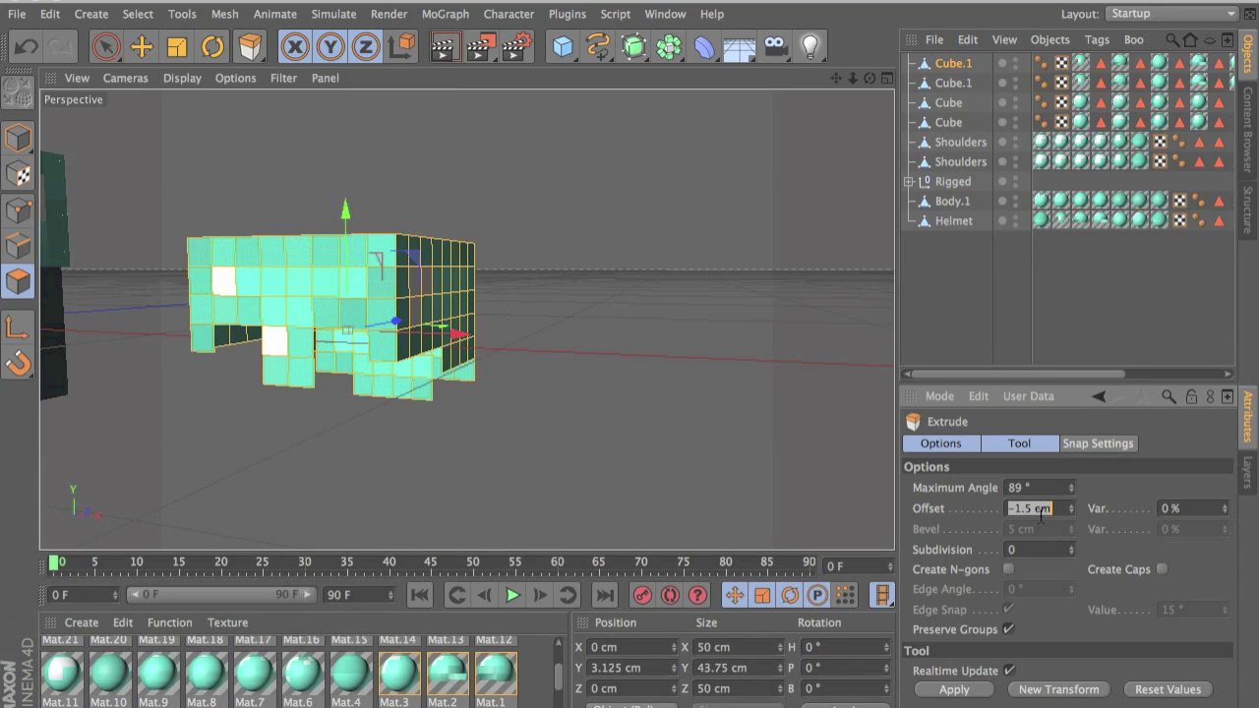
type("-")
key("Return")
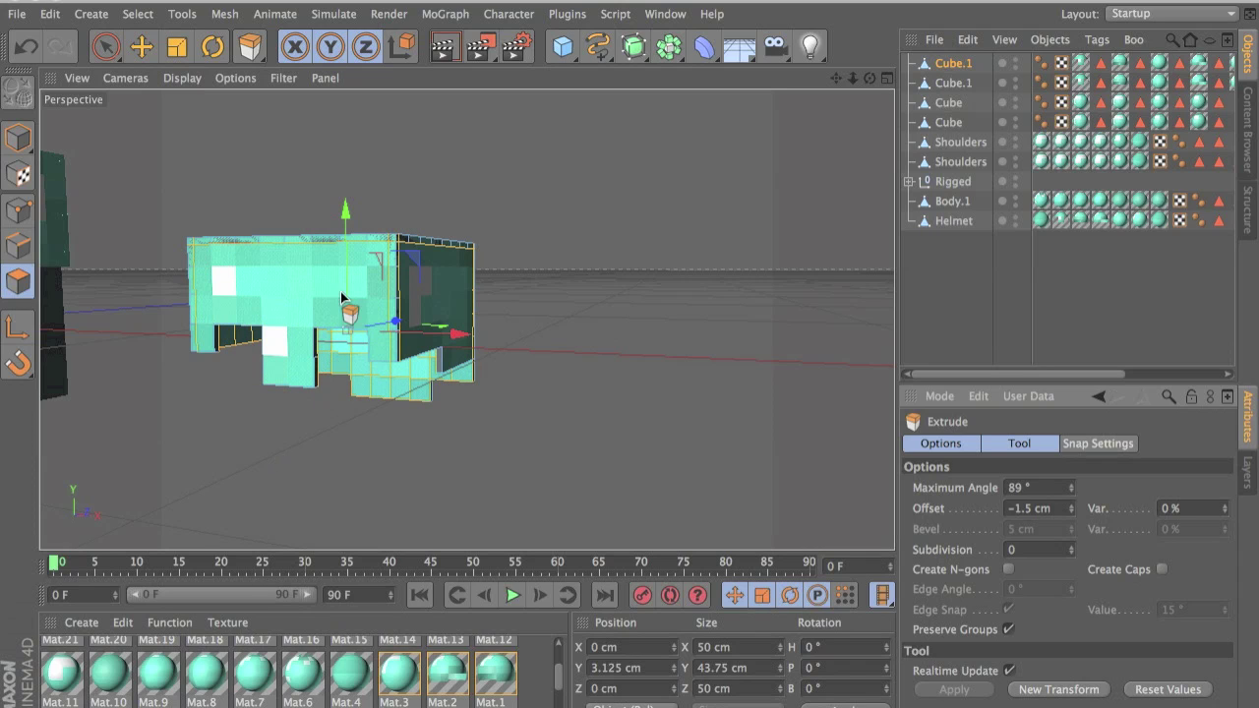
- Hide the unextruded Cube.1 copy in the editor and reselect the extruded Cube.1 object
left_click(942, 86)
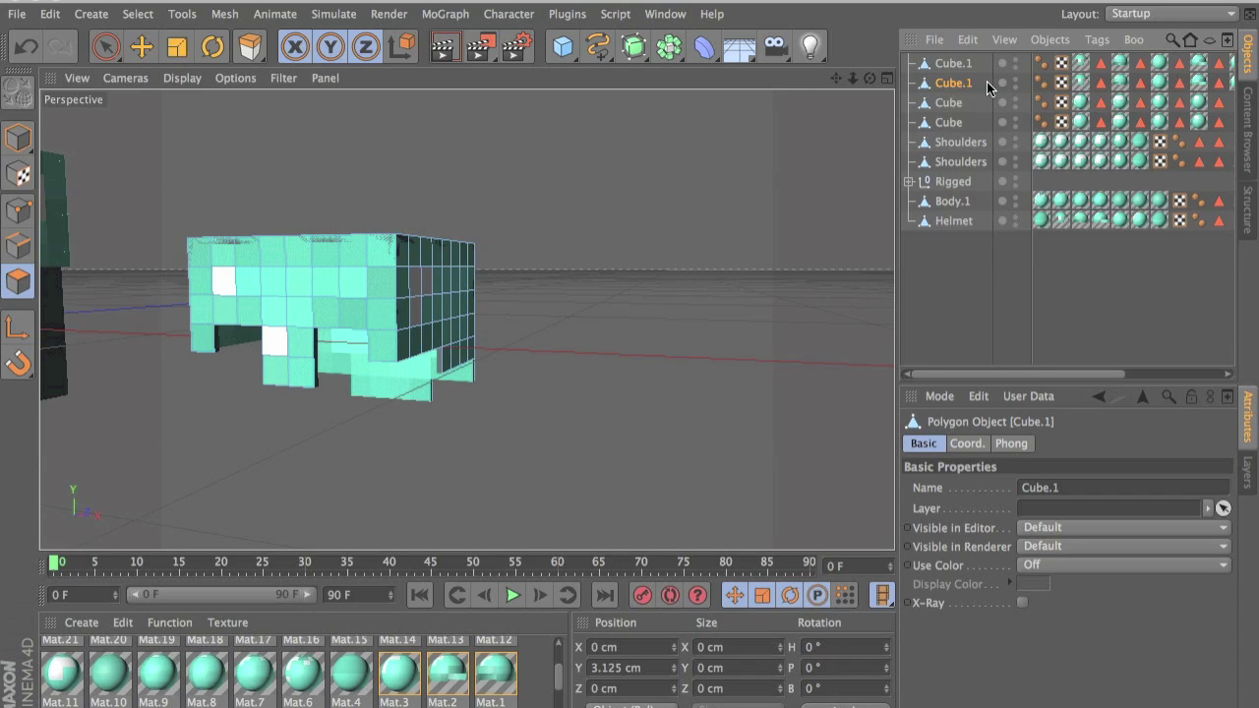
left_click(1015, 78)
left_click(1014, 79)
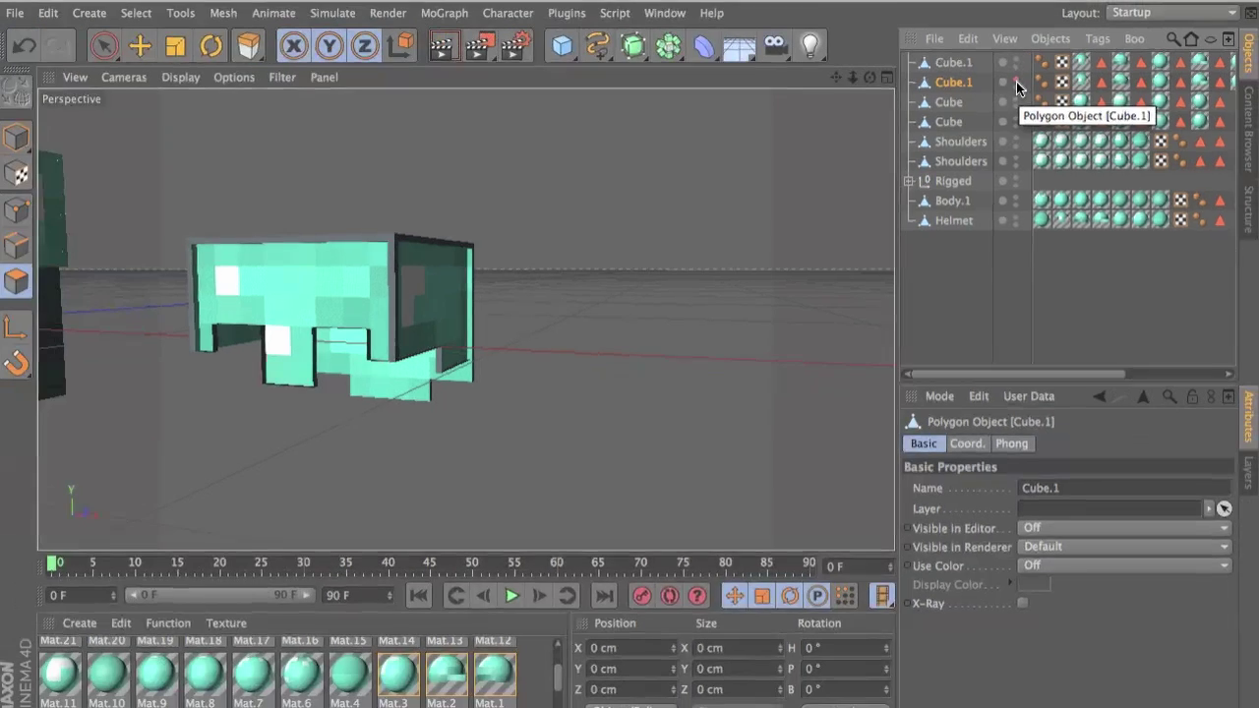
left_click_drag(139, 541, 175, 442, "alt")
left_click_drag(514, 297, 202, 317, "alt")
left_click(954, 69)
left_click(959, 84)
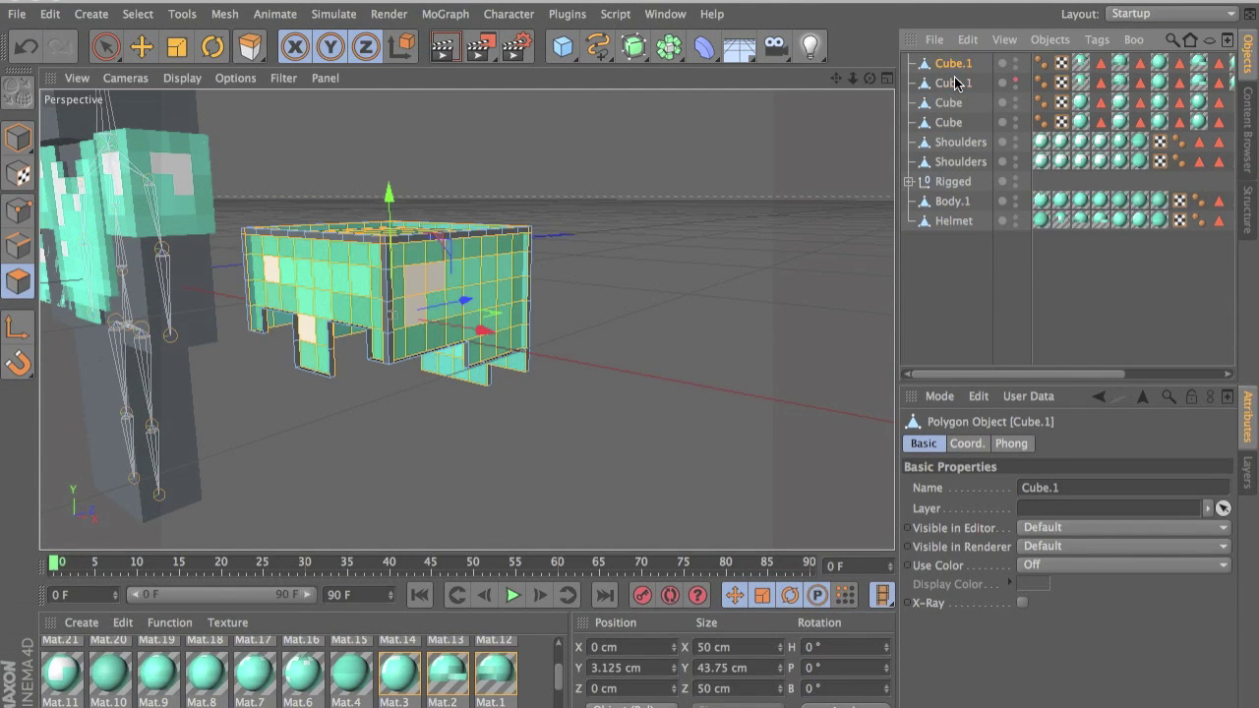
- Select the grey rim polygons down the front corner and along the front top edge of the extruded Cube.1 helmet
scroll(284, 338, "up", 10)
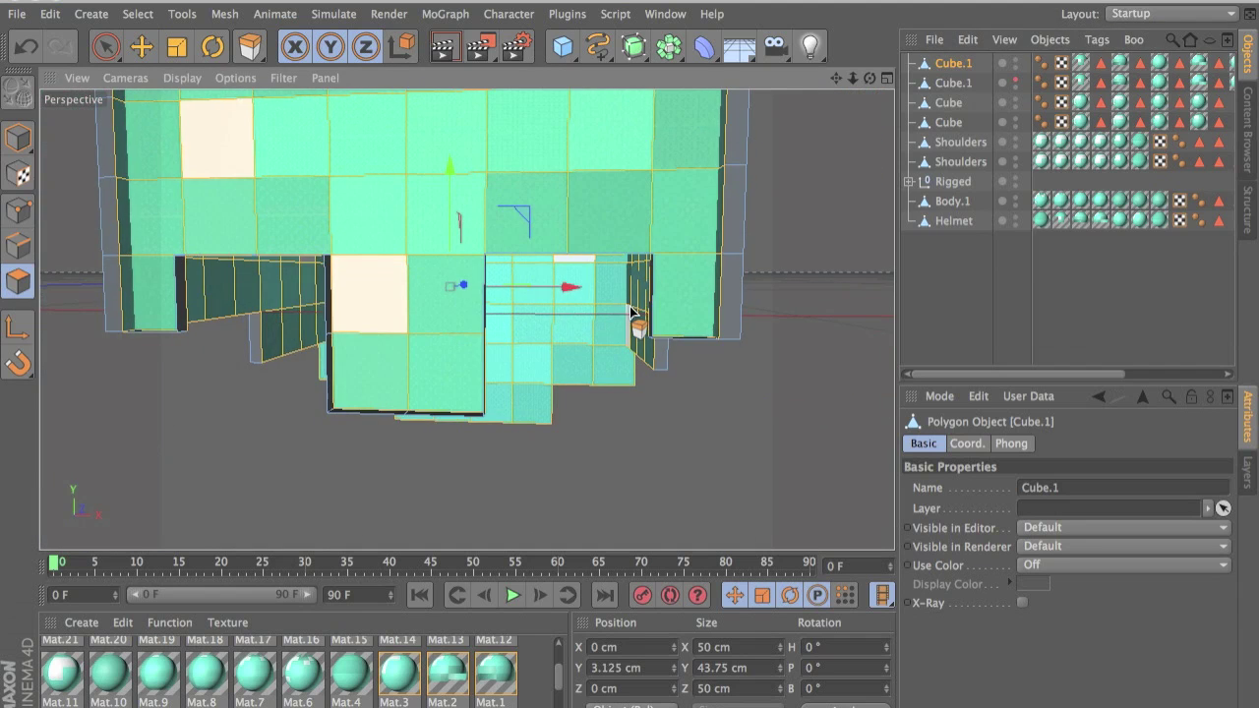
scroll(636, 323, "down", 5)
scroll(635, 324, "up", 5)
scroll(645, 313, "down", 1)
middle_click_drag(649, 303, 538, 321, "alt")
left_click(106, 47)
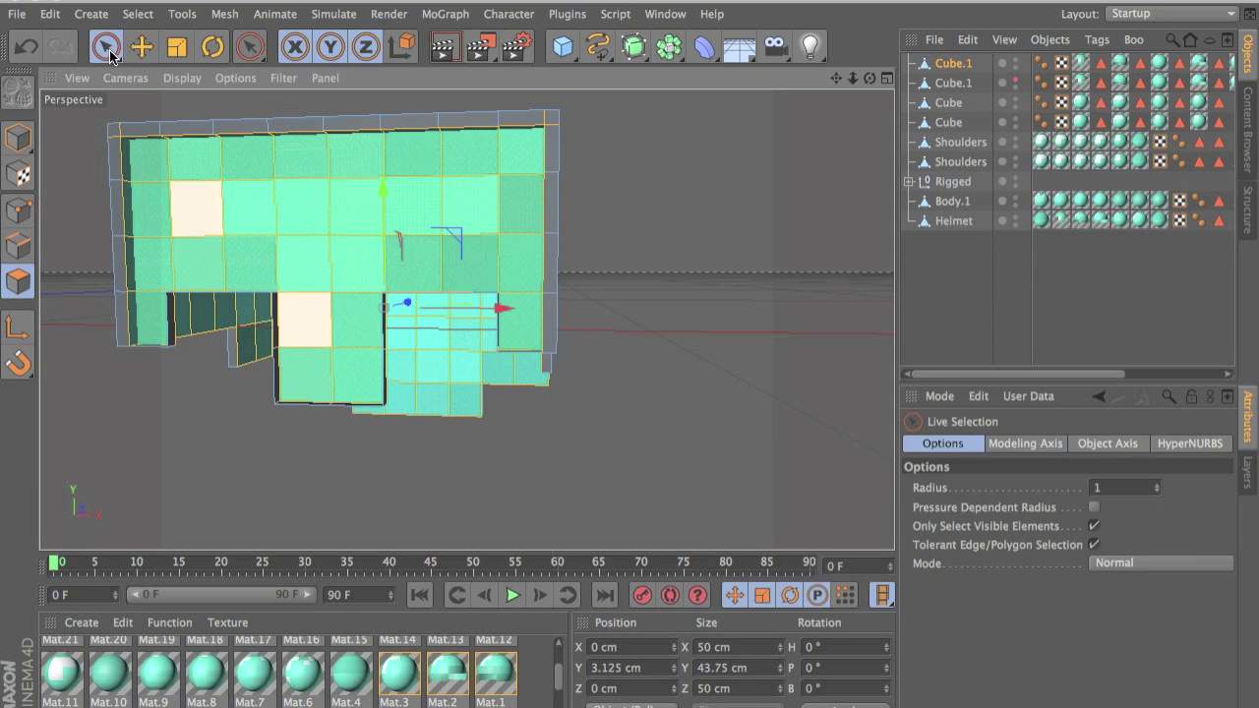
left_click(548, 328)
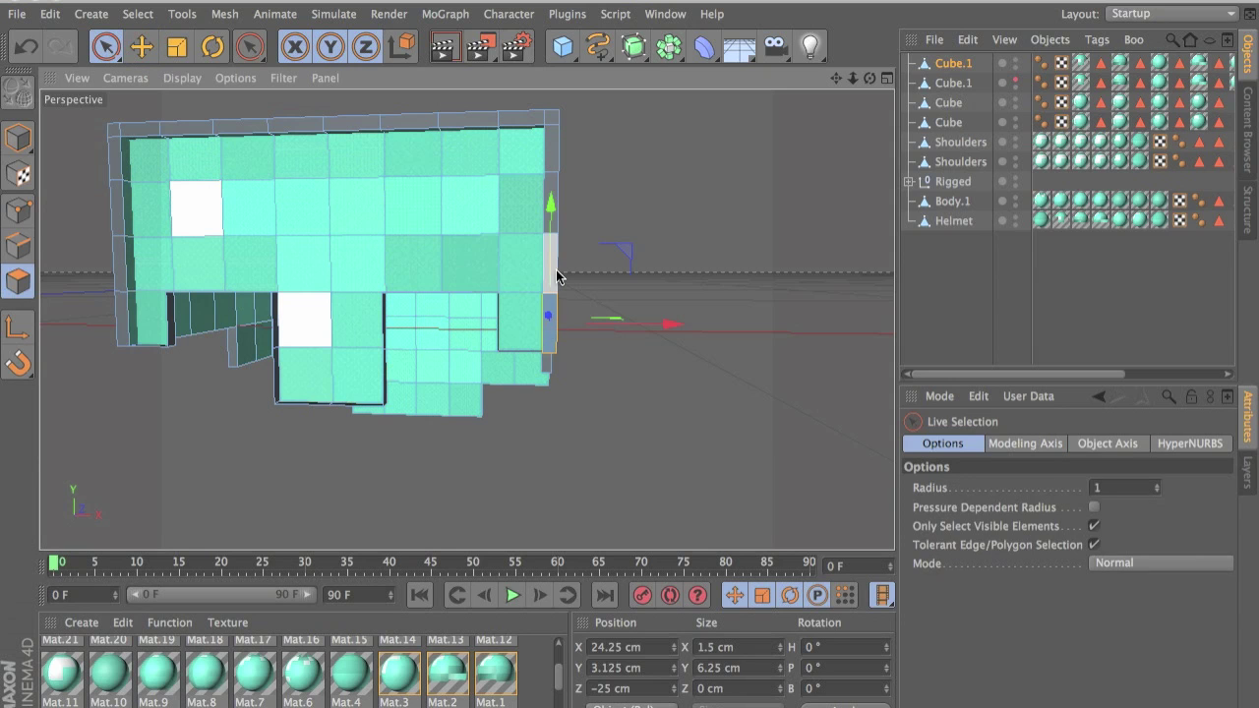
mouse_move(557, 270)
left_mouse_down("alt")
mouse_move(411, 275)
mouse_move(565, 276)
left_mouse_up("alt")
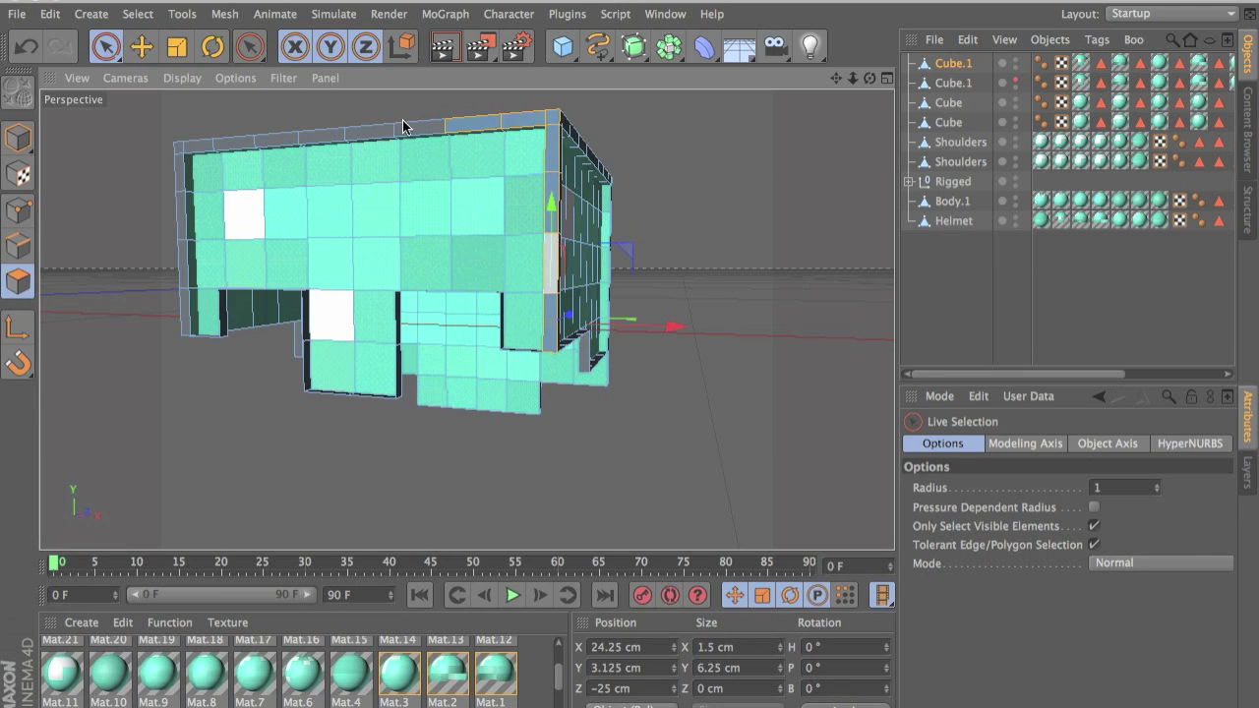
double_click(280, 141)
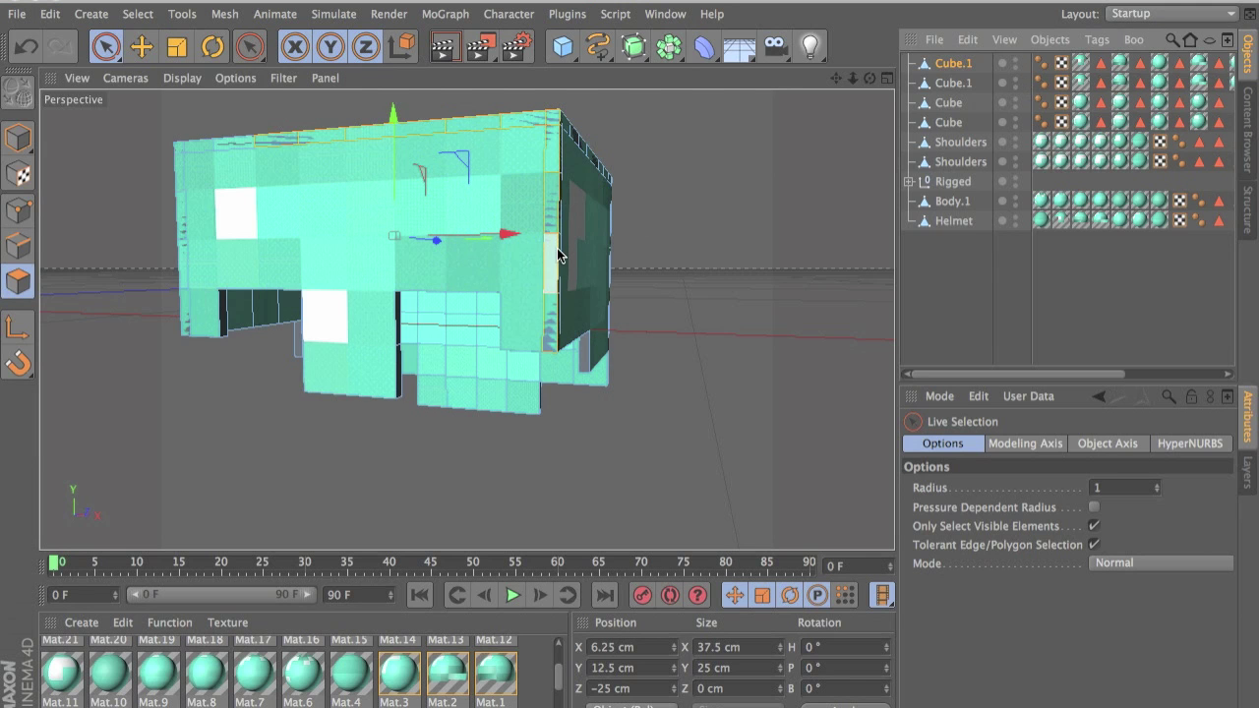
- Render the active view to inspect the rim overlapping the unextruded Cube.1 copy, and hide that copy in the editor
left_click_drag(557, 248, 468, 270, "alt")
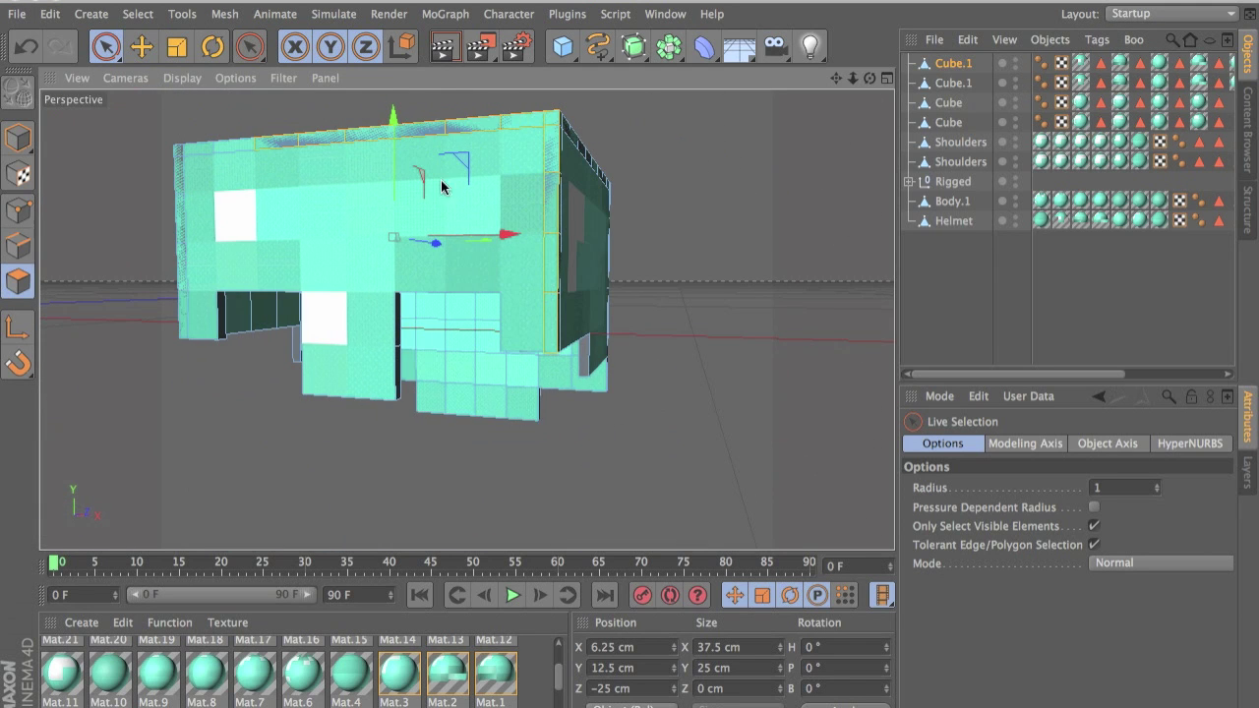
left_click(439, 57)
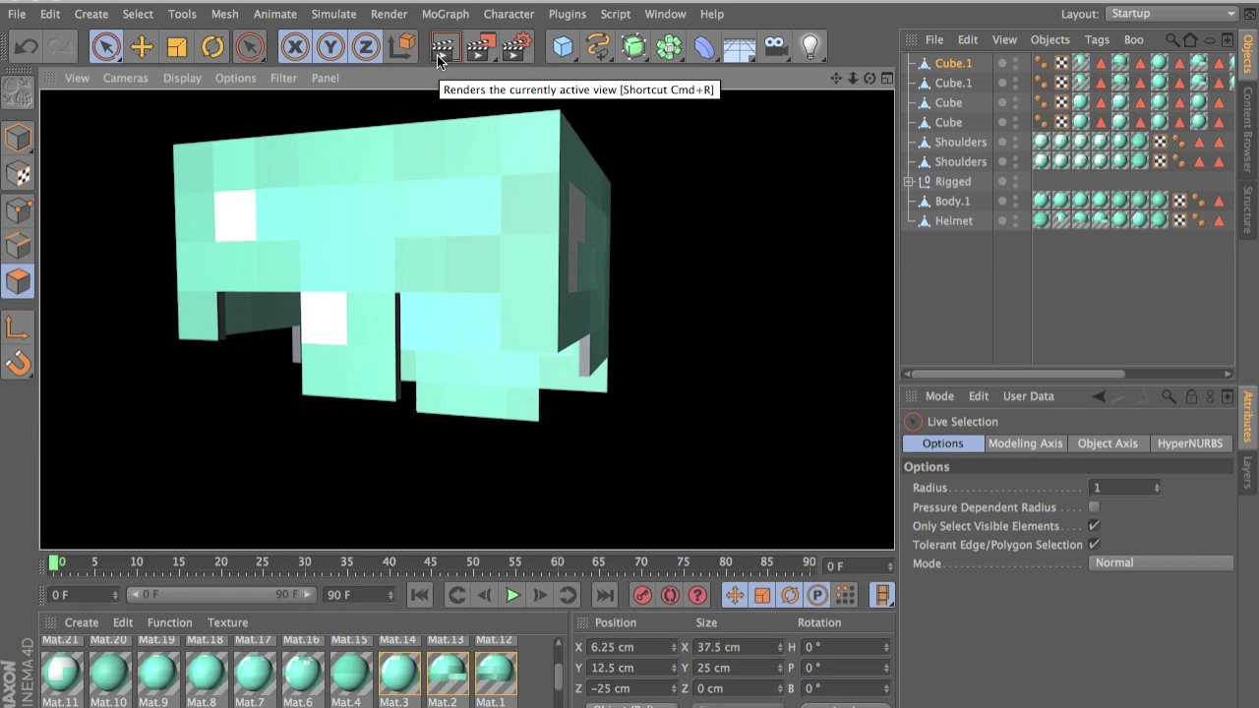
left_click_drag(533, 242, 575, 321, "alt")
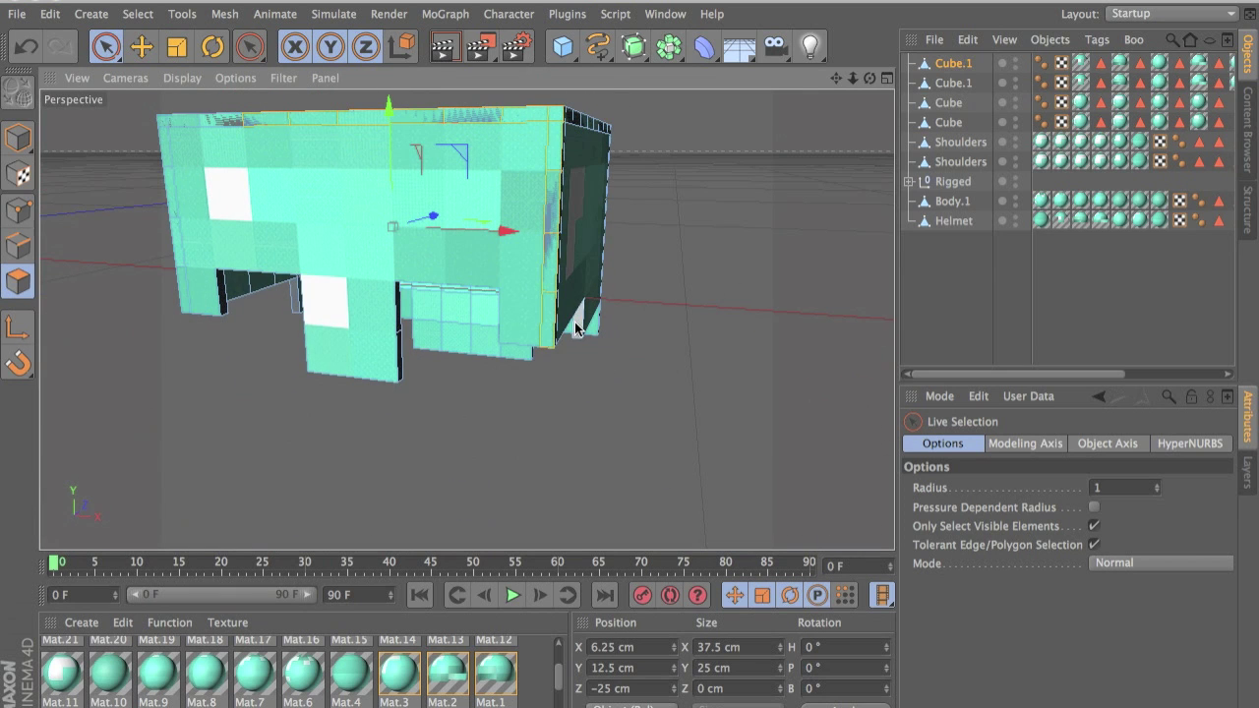
left_click(1018, 79)
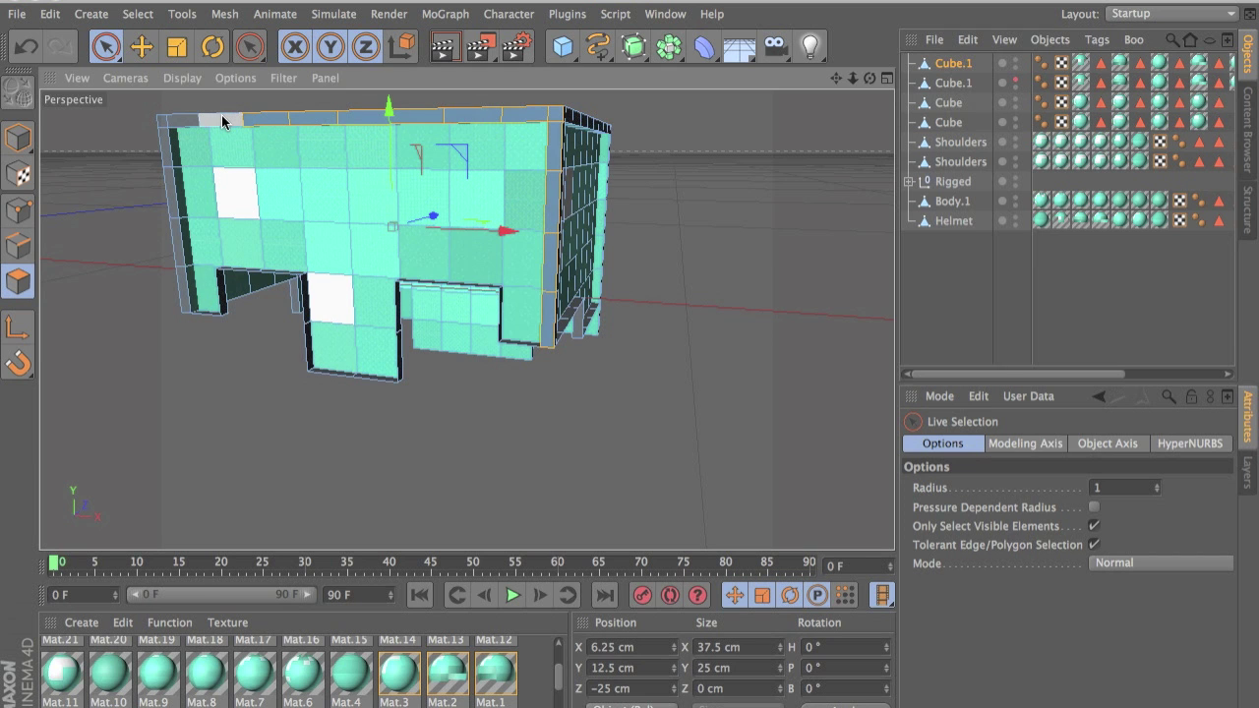
- Delete the grey outward-facing rim polygons along the front top edge and front corners of the extruded helmet
left_click_drag(221, 115, 620, 408, "alt")
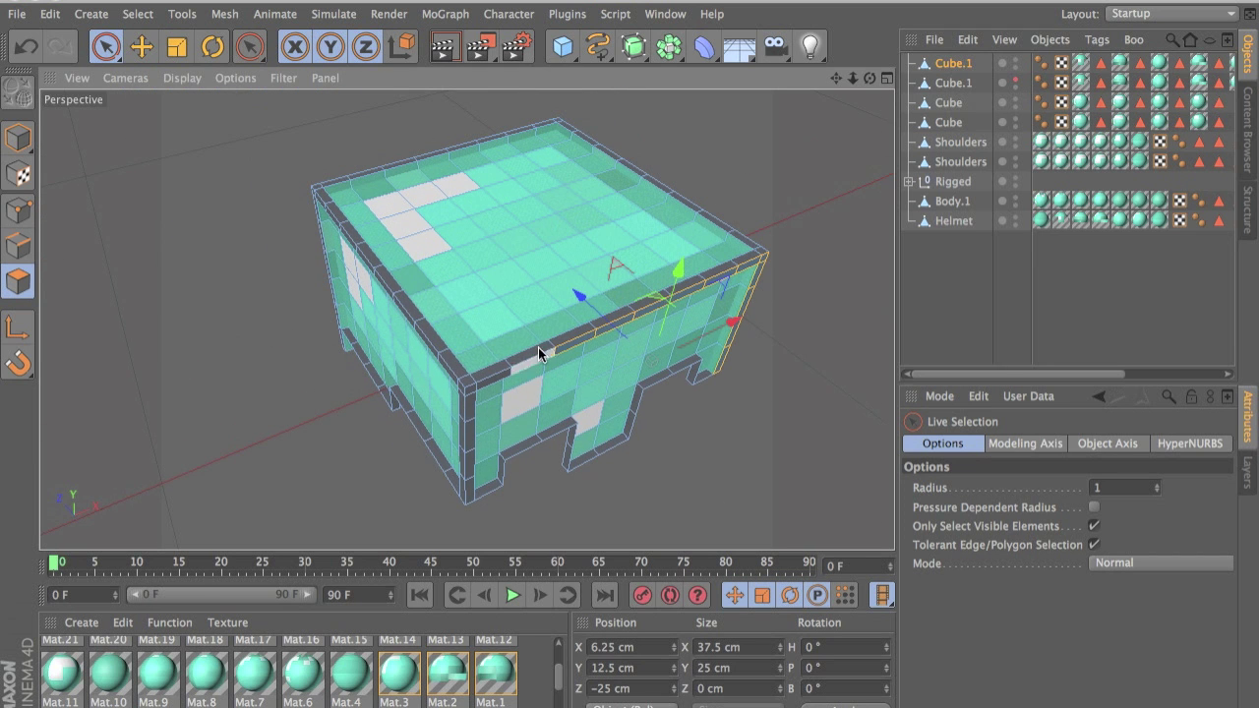
mouse_move(589, 338)
left_mouse_down()
mouse_move(669, 292)
mouse_move(721, 286)
mouse_move(743, 262)
left_mouse_up()
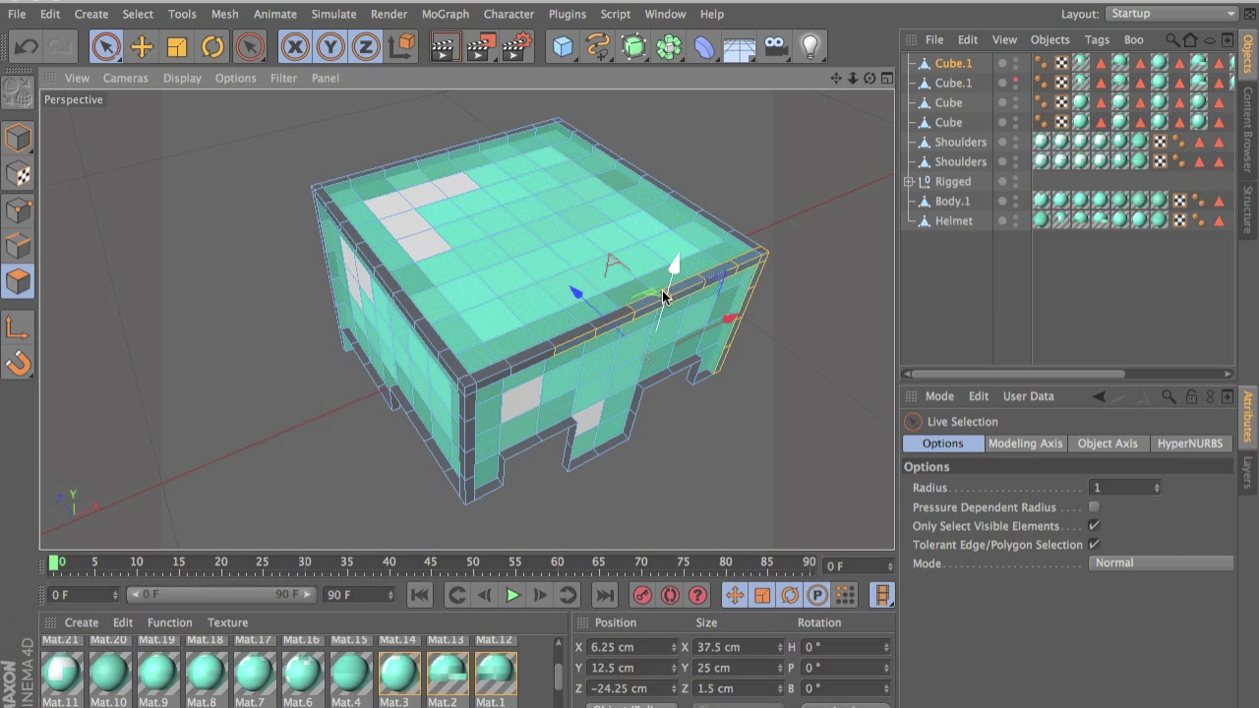
left_click(594, 324)
mouse_move(594, 325)
left_mouse_down()
mouse_move(491, 373)
mouse_move(518, 369)
mouse_move(449, 310)
mouse_move(685, 359)
mouse_move(416, 285)
mouse_move(475, 379)
mouse_move(453, 313)
mouse_move(455, 452)
left_mouse_up()
key("Delete")
left_click(632, 335)
key("ctrl+shift+a")
key("Delete")
left_click_drag(456, 453, 401, 448, "alt")
key("Delete")
left_click_drag(400, 448, 359, 352, "alt")
mouse_move(374, 232)
left_mouse_down()
mouse_move(653, 270)
mouse_move(527, 254)
left_mouse_up()
key("Delete")
- Delete the remaining grey outward-facing rim polygons around the other sides and corners of the extruded helmet
left_click_drag(526, 254, 848, 299)
mouse_move(848, 300)
left_mouse_down("alt")
mouse_move(786, 293)
mouse_move(490, 123)
left_mouse_up("alt")
key("Delete")
left_click_drag(571, 467, 593, 102)
key("Delete")
mouse_move(593, 101)
left_mouse_down("alt")
mouse_move(391, 216)
mouse_move(689, 204)
left_mouse_up("alt")
key("Delete")
mouse_move(689, 205)
left_mouse_down("alt")
mouse_move(713, 195)
mouse_move(400, 190)
mouse_move(374, 246)
left_mouse_up("alt")
key("Delete")
left_click_drag(374, 187, 423, 189)
key("Delete")
mouse_move(532, 204)
left_mouse_down()
mouse_move(766, 222)
mouse_move(560, 190)
mouse_move(555, 264)
left_mouse_up()
key("Delete")
key("Delete")
mouse_move(556, 123)
left_mouse_down()
mouse_move(559, 477)
mouse_move(378, 197)
left_mouse_up()
key("Delete")
mouse_move(378, 194)
left_mouse_down()
mouse_move(753, 191)
mouse_move(826, 211)
left_mouse_up()
key("Delete")
left_click_drag(833, 197, 89, 241)
key("Delete")
scroll(695, 247, "down", 5)
mouse_move(695, 247)
left_mouse_down("alt")
mouse_move(730, 209)
mouse_move(726, 220)
left_mouse_up("alt")
left_click_drag(653, 235, 508, 252, "alt")
left_click_drag(586, 250, 581, 339, "alt")
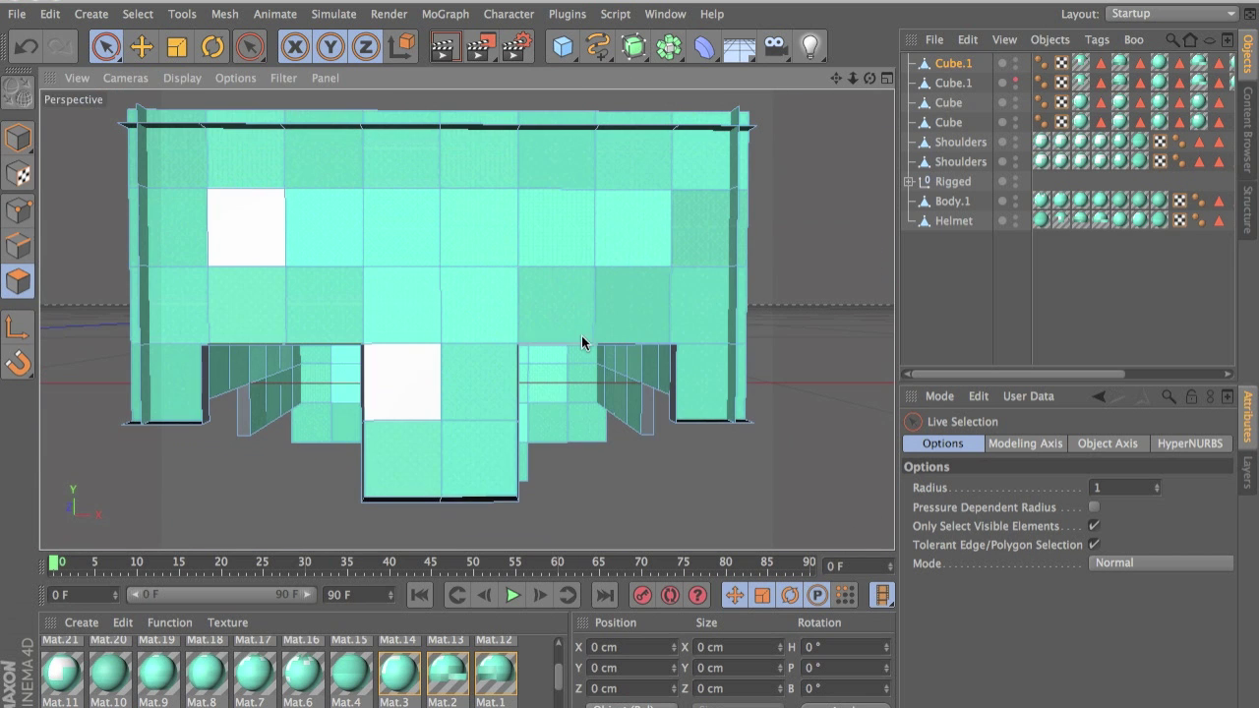
- Examine the alpha channel textures of the Mat.3 and Mat.5 helmet materials in the Material Editor
scroll(493, 672, "down", 1)
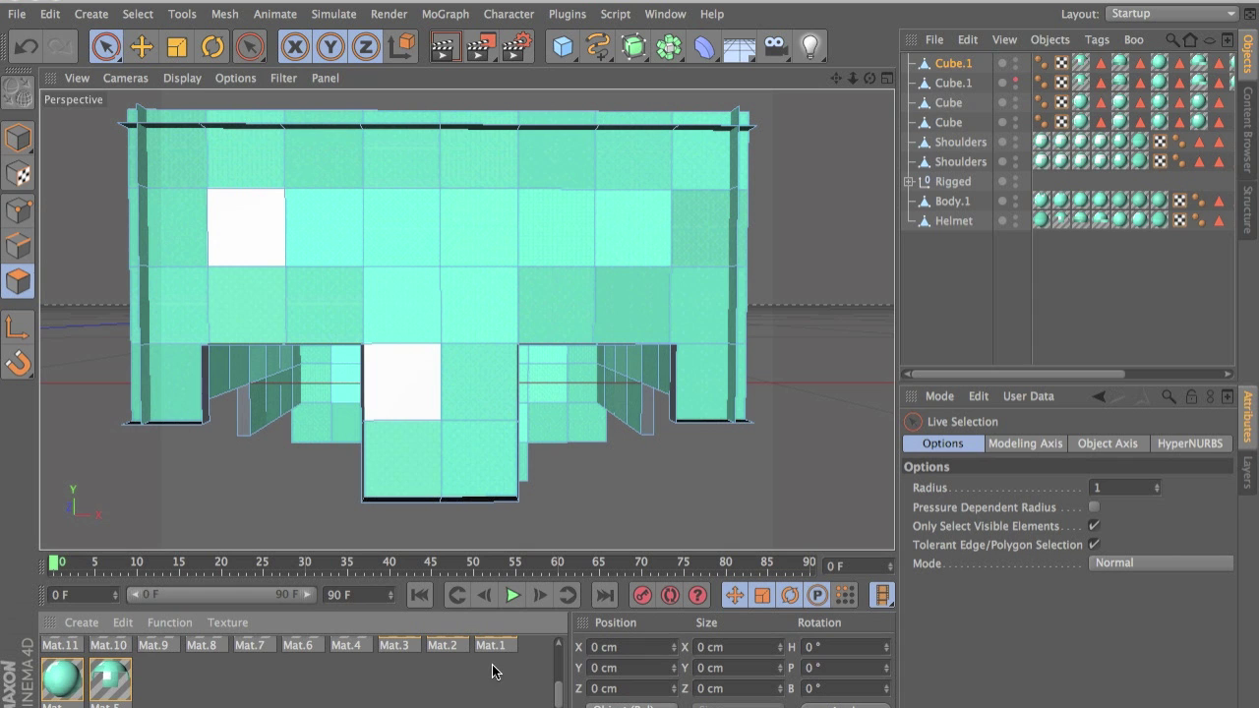
scroll(414, 630, "up", 2)
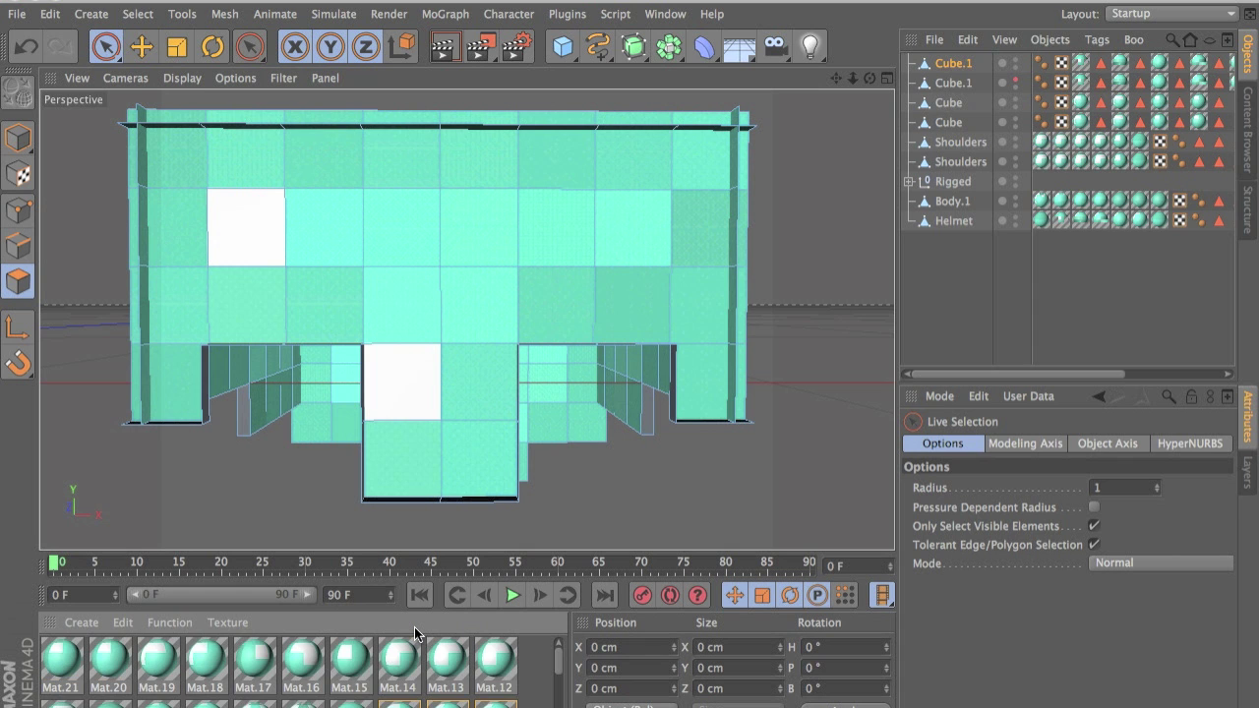
double_click(399, 676)
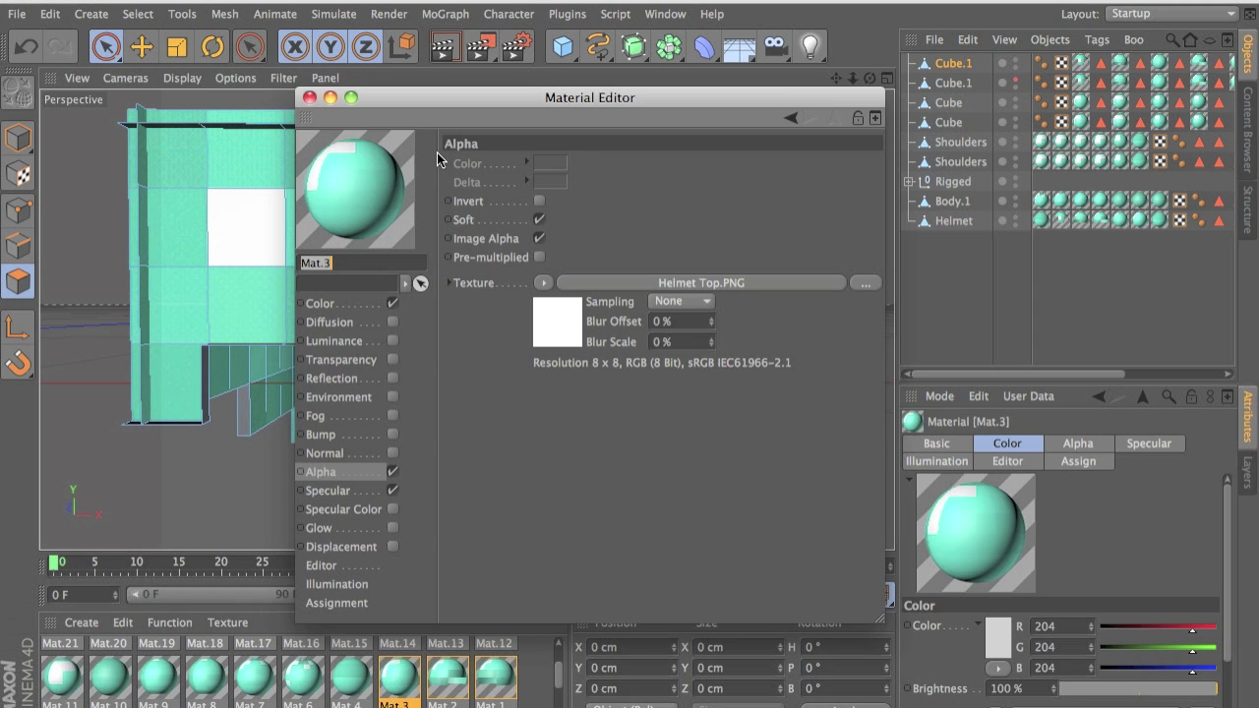
left_click(309, 97)
scroll(477, 638, "down", 1)
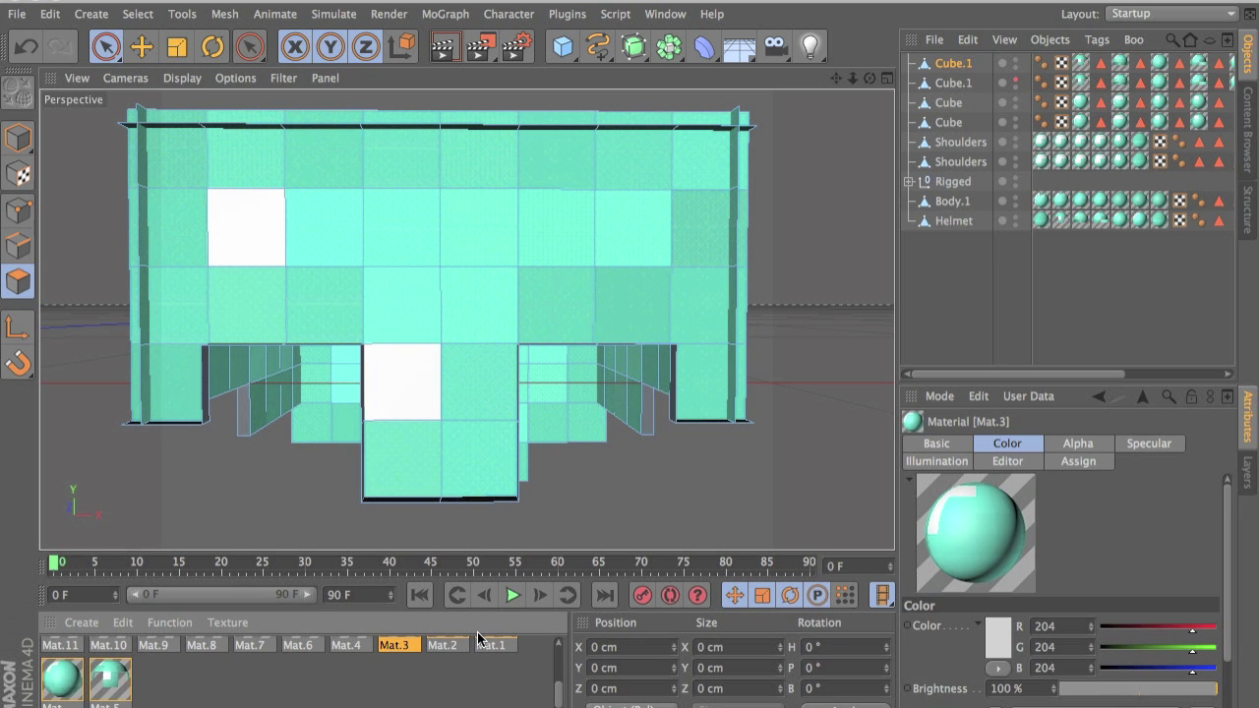
double_click(112, 687)
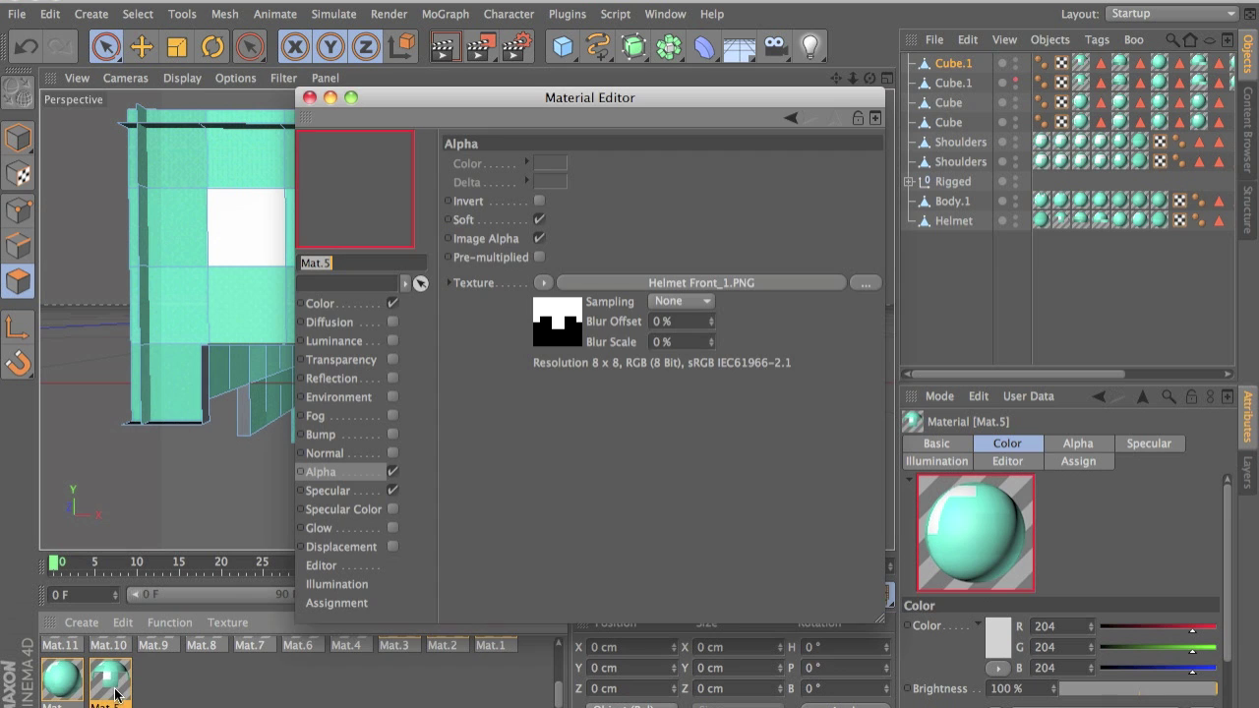
left_click(308, 98)
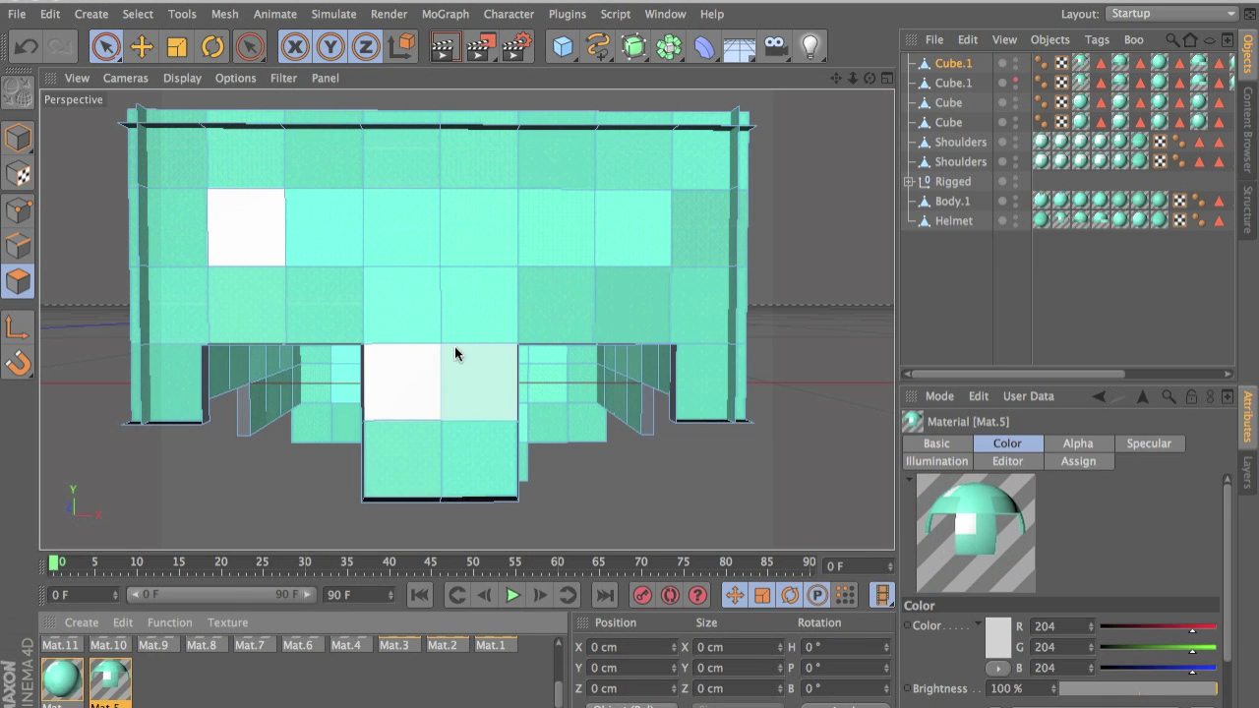
- Show the hidden Cube.1 copy and merge both Cube.1 objects with Connect Objects + Delete
left_click(1015, 82)
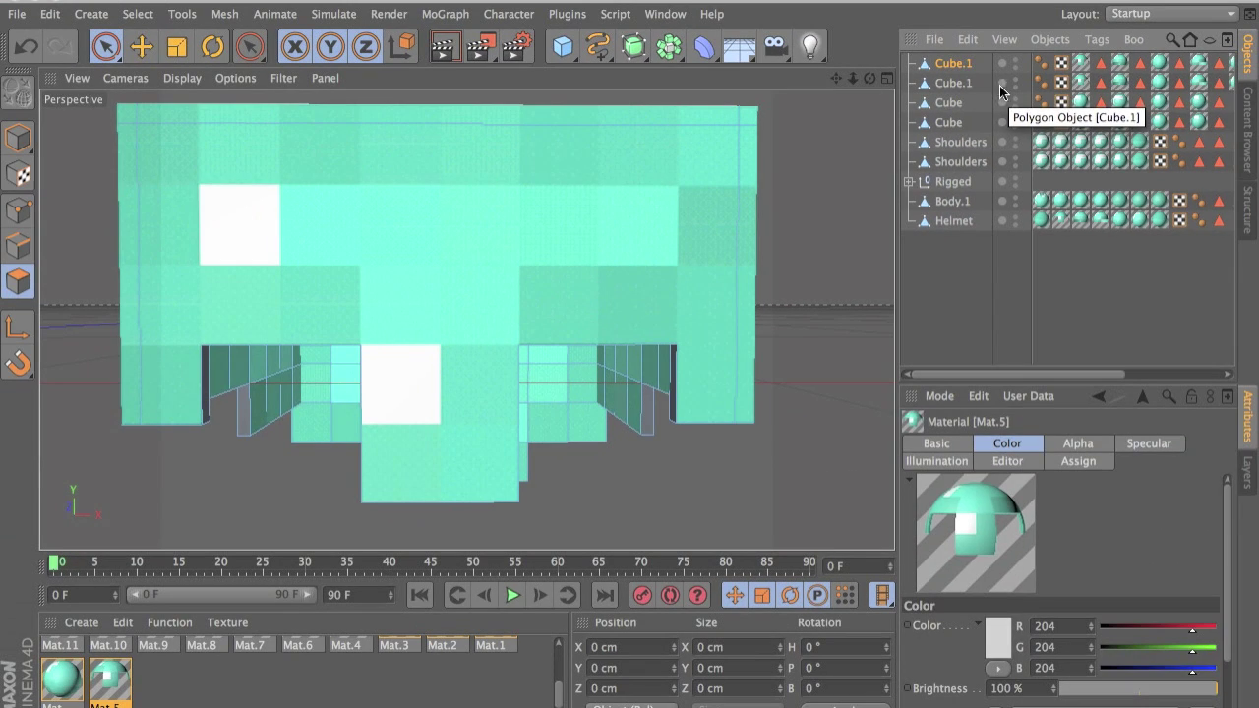
left_click(960, 84)
left_click(958, 66)
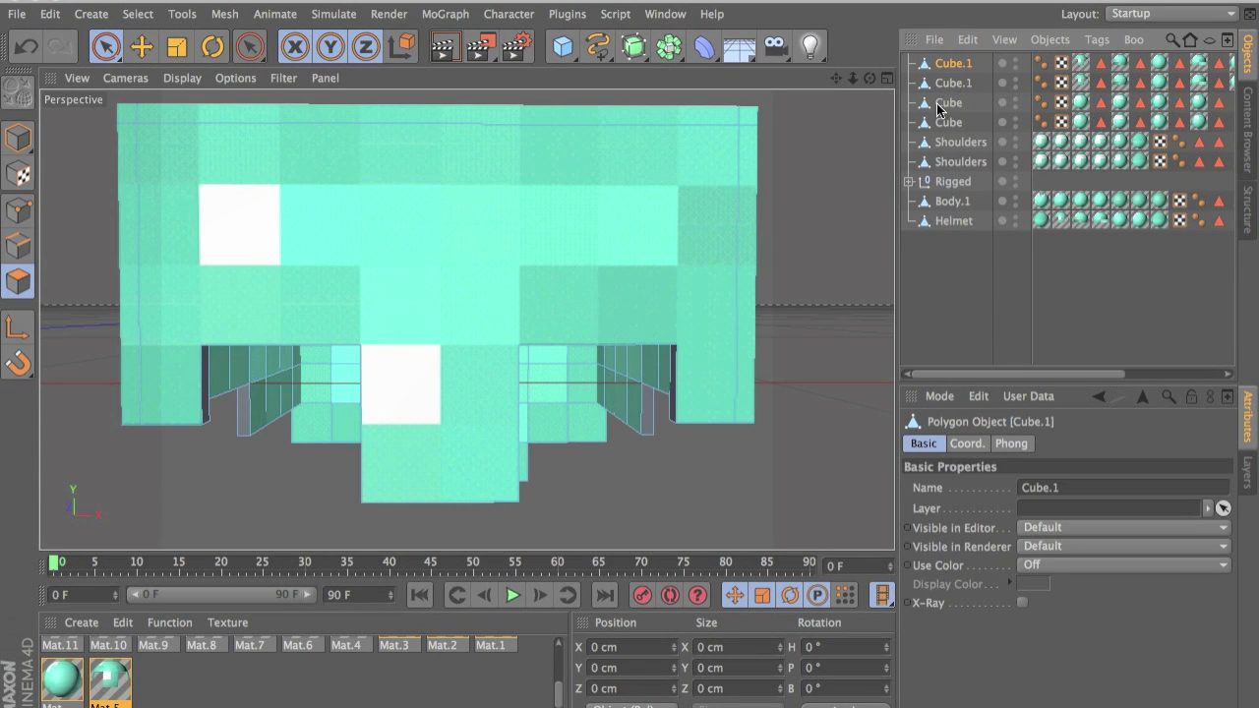
left_click(966, 83, "ctrl")
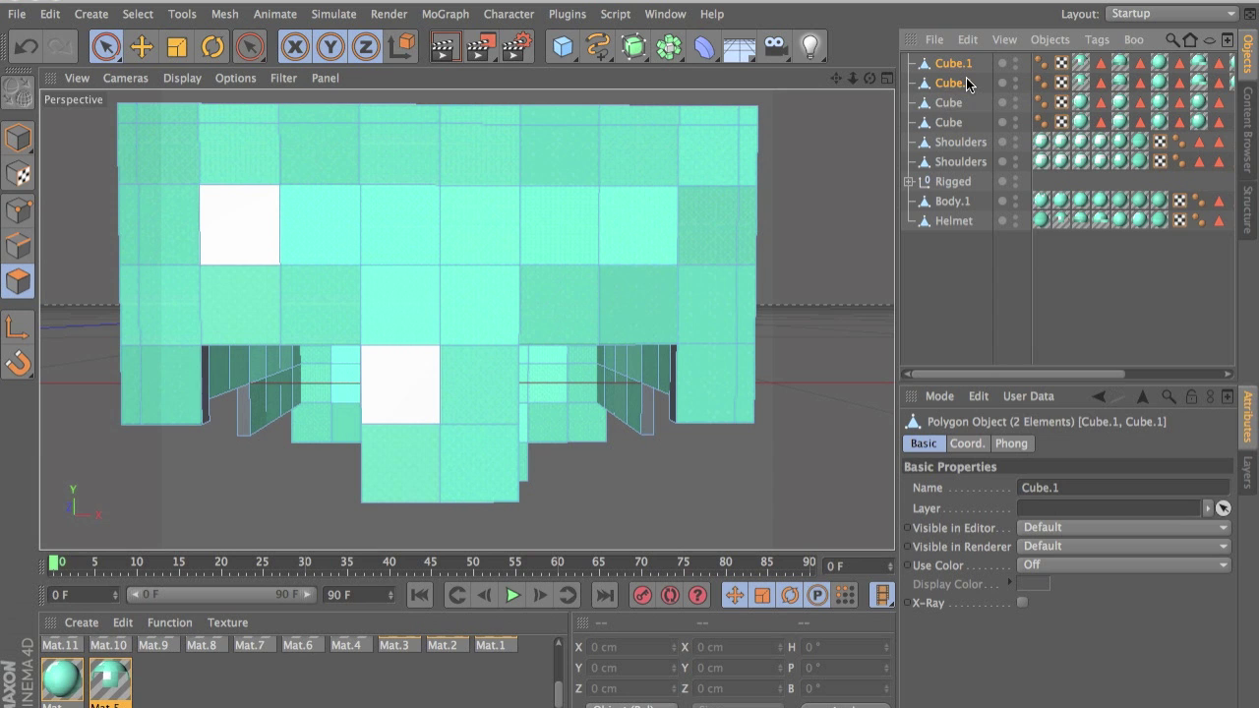
right_click(952, 84)
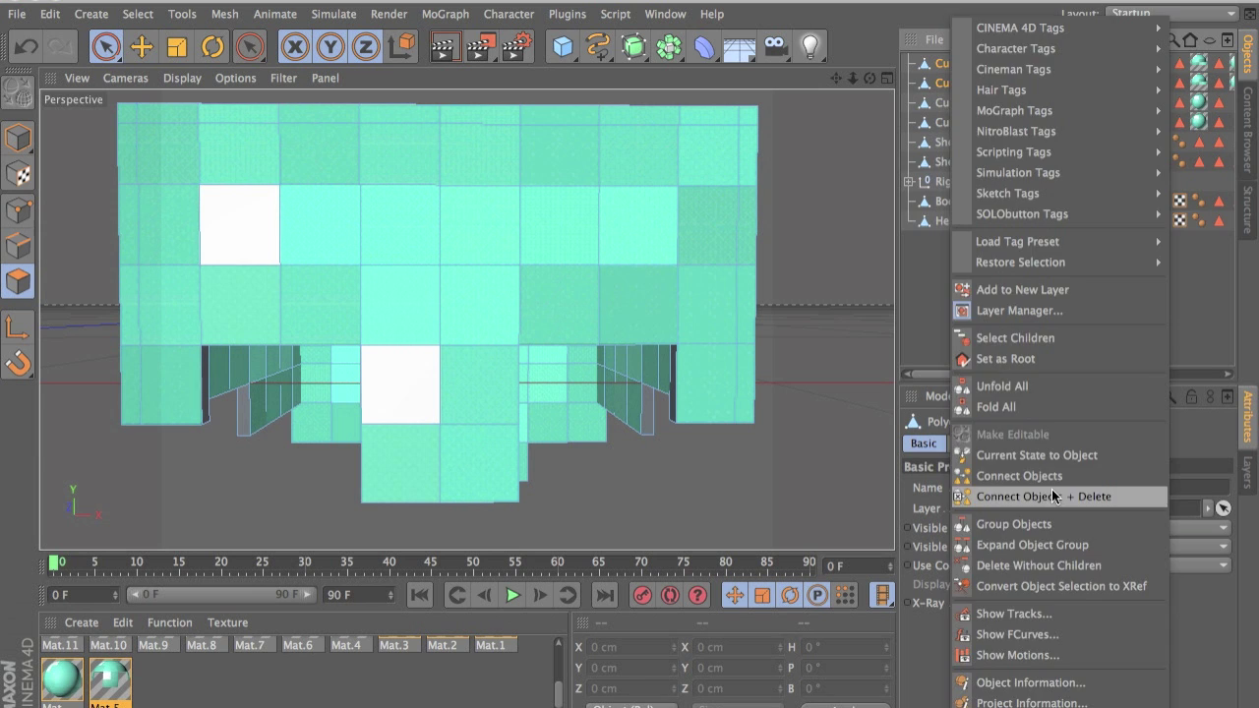
left_click(1054, 496)
- Rename the merged helmet object as Helmet
double_click(969, 63)
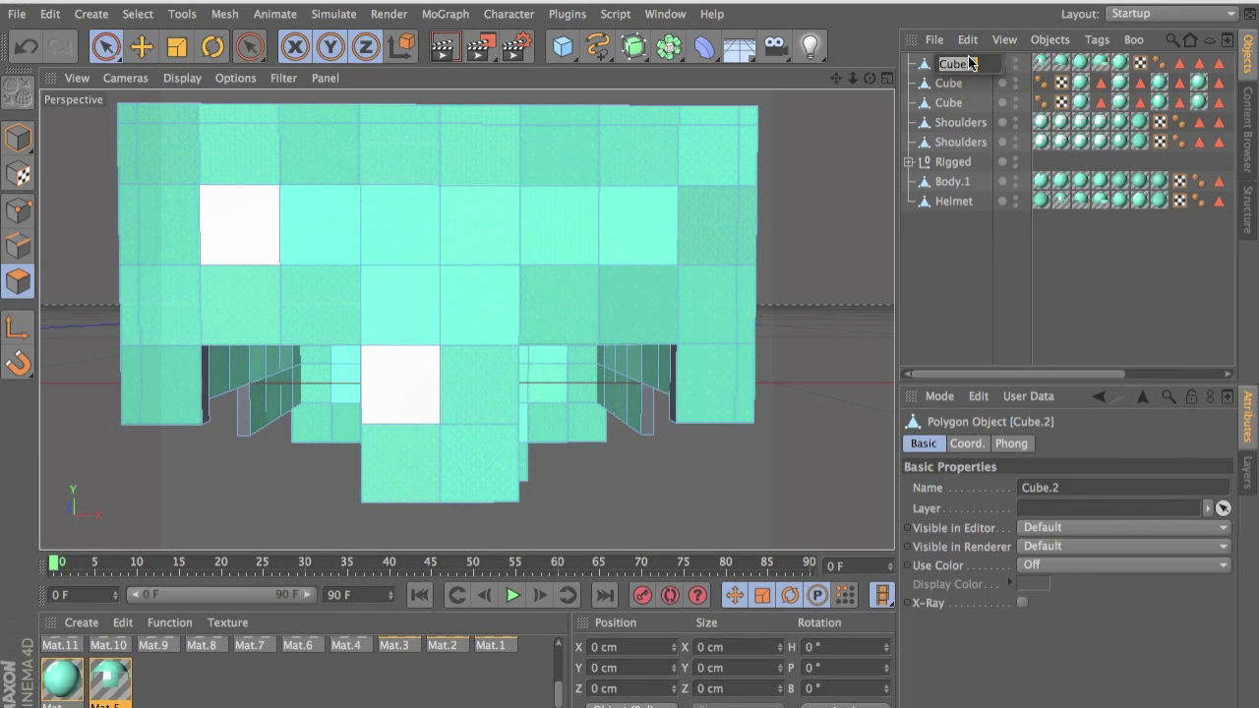
type("Helmet")
key("Return")
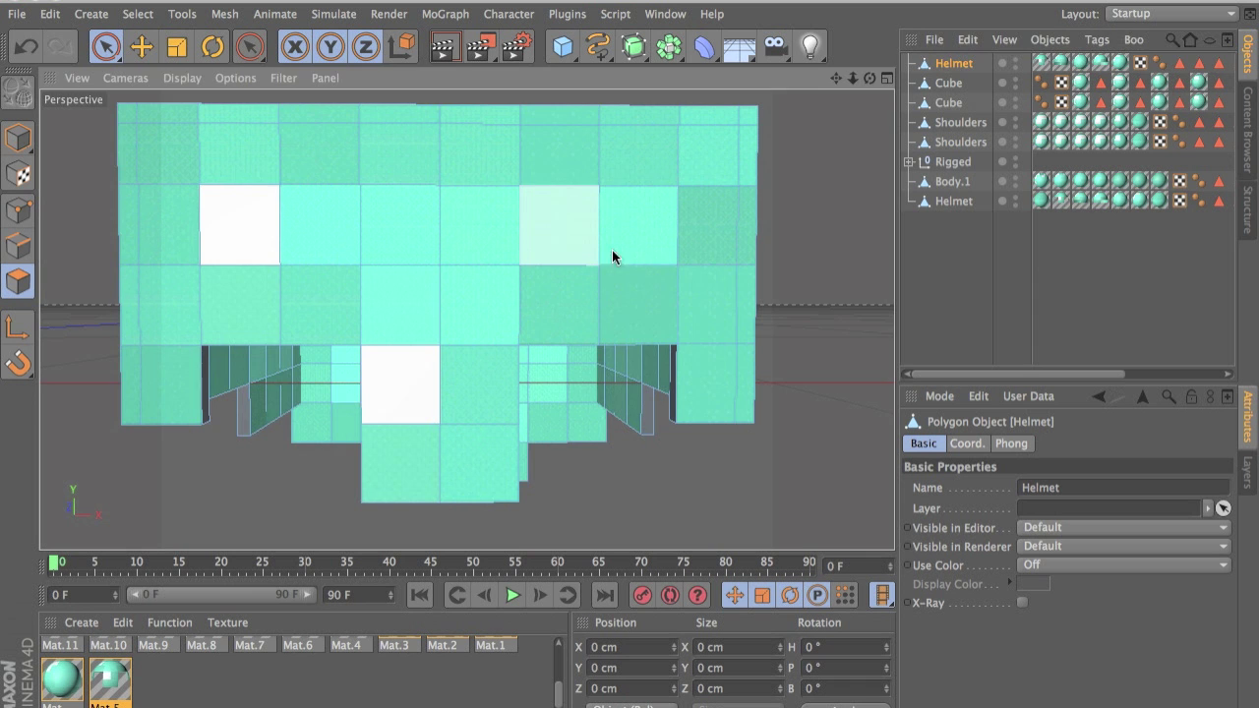
- Select the grey bottom rim polygons along the front and one adjoining side of the Helmet object
left_click_drag(612, 250, 629, 360, "alt")
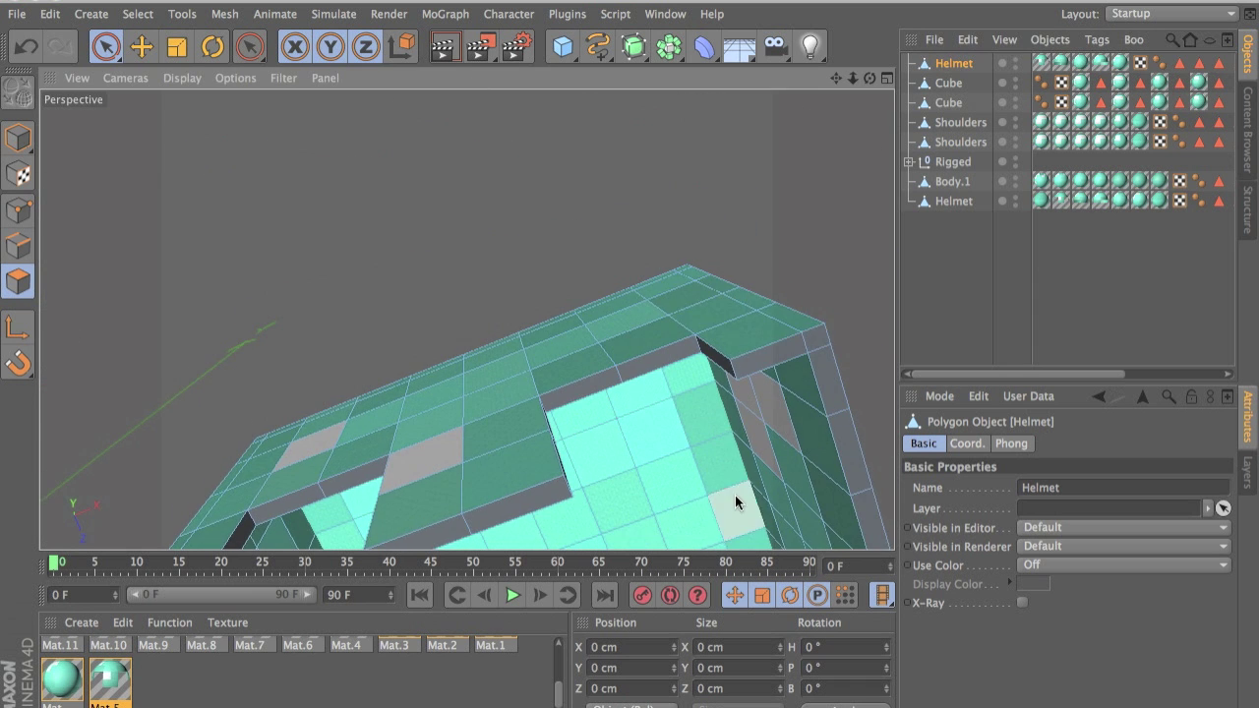
left_click_drag(735, 497, 676, 265, "alt")
scroll(574, 131, "down", 5)
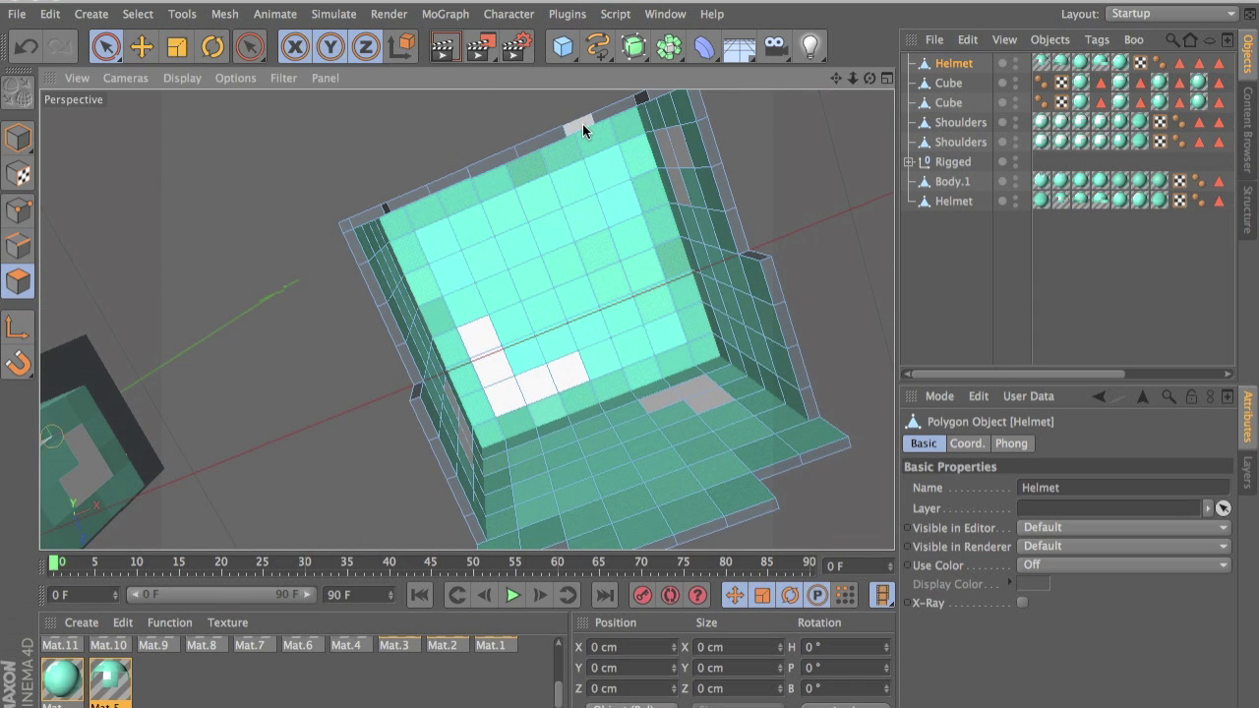
left_click_drag(582, 124, 621, 108)
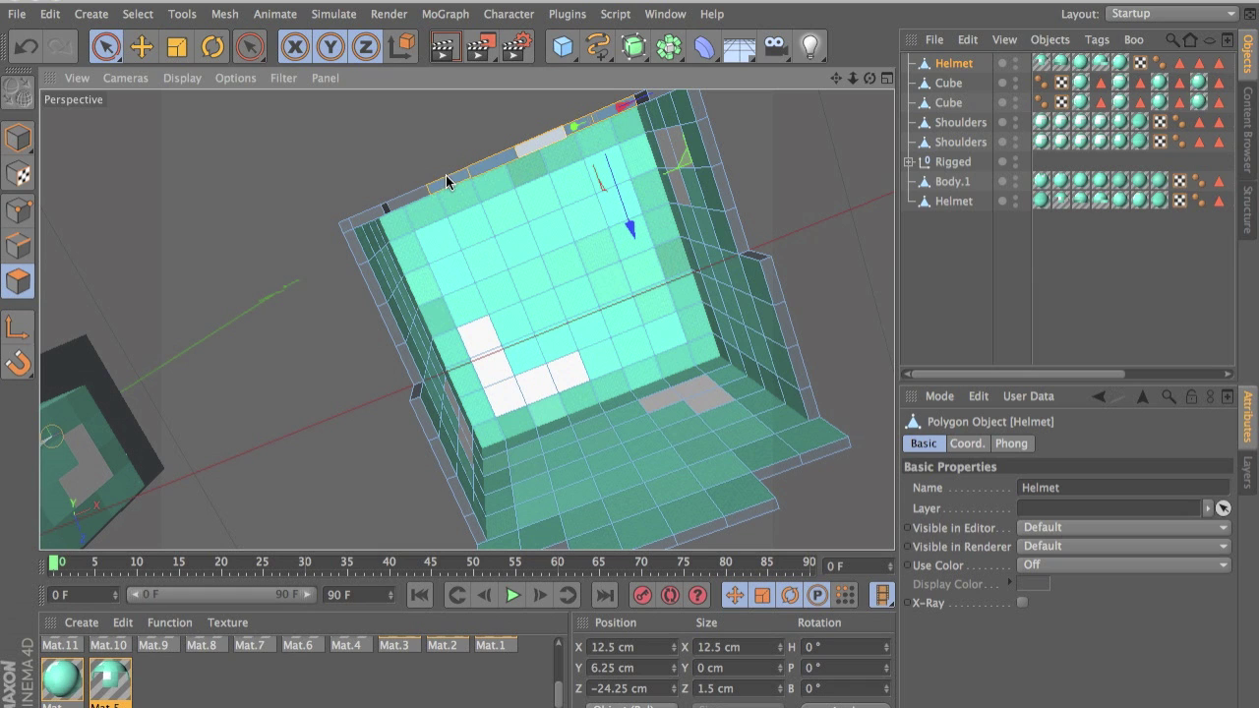
left_click(360, 231, "shift")
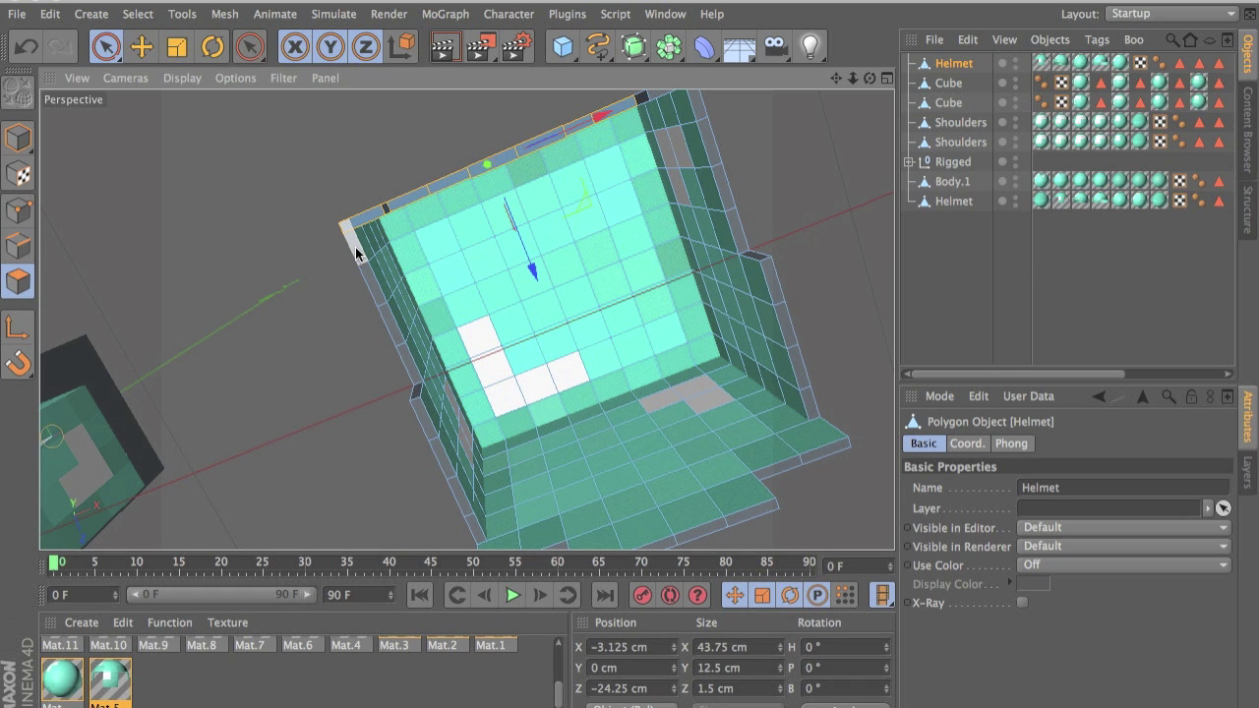
left_click(392, 408, "shift")
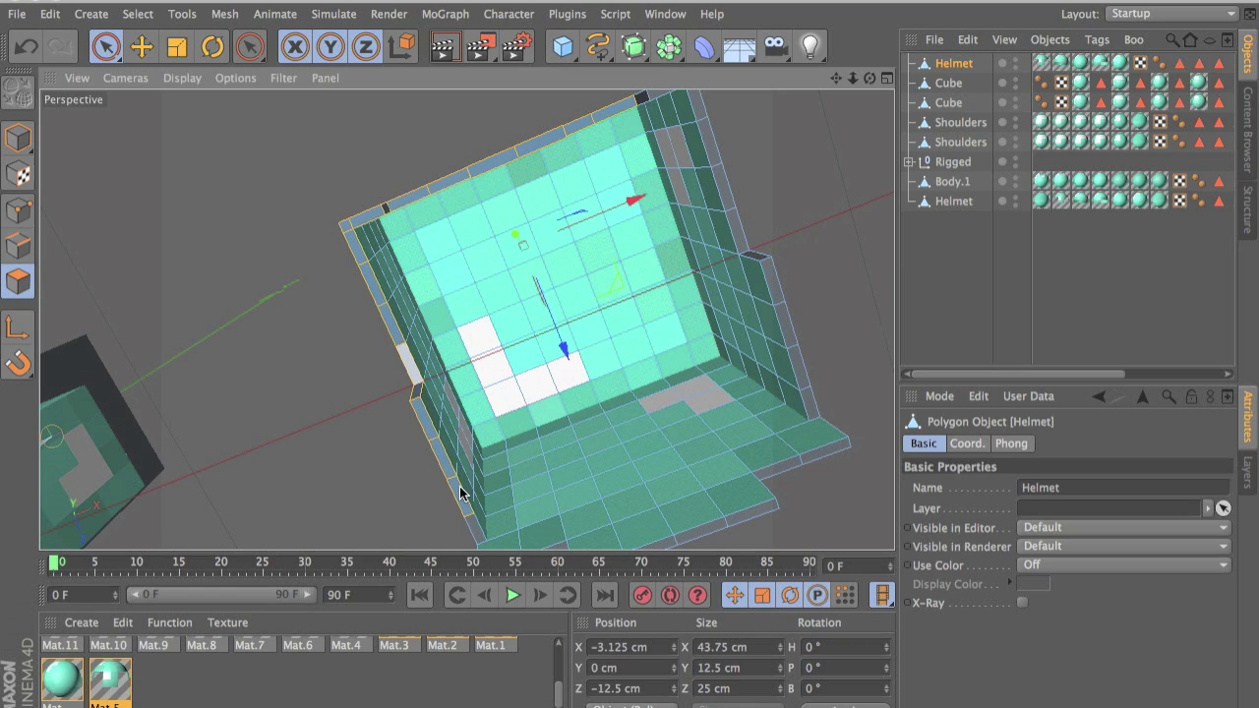
left_click(468, 526, "shift")
middle_click_drag(469, 528, 445, 302, "alt")
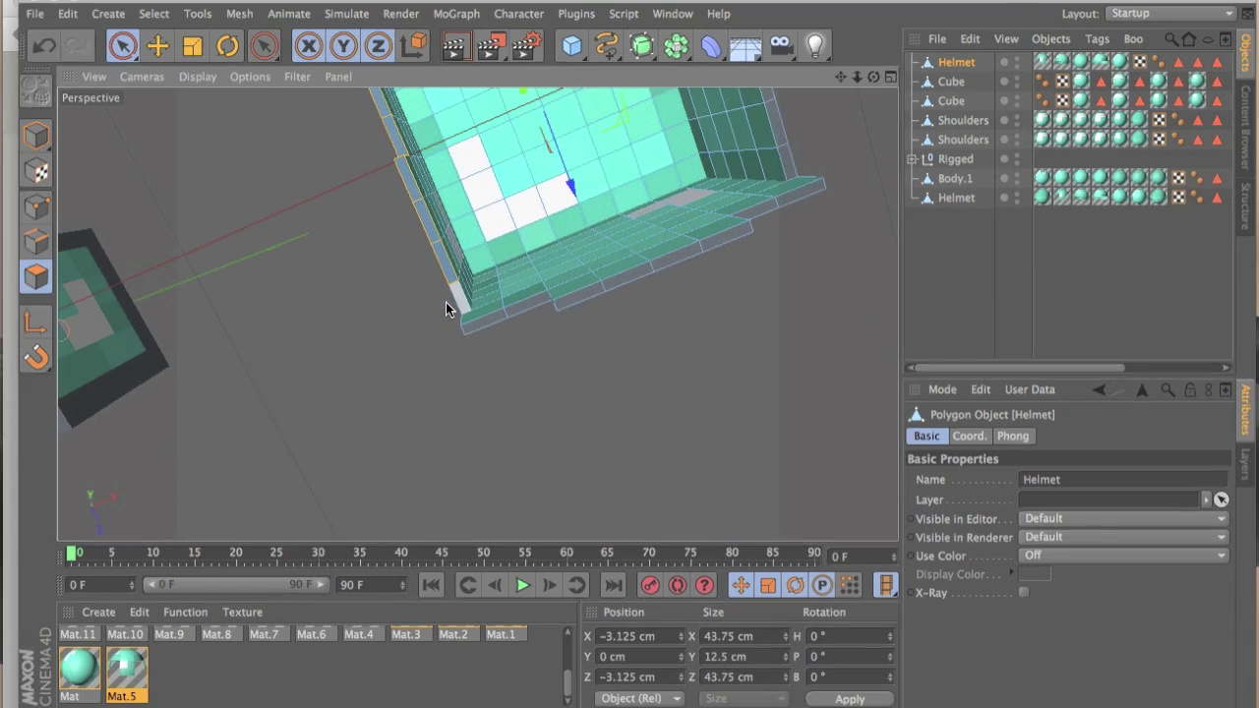
key("F9")
left_click(663, 360)
left_click_drag(519, 335, 529, 44)
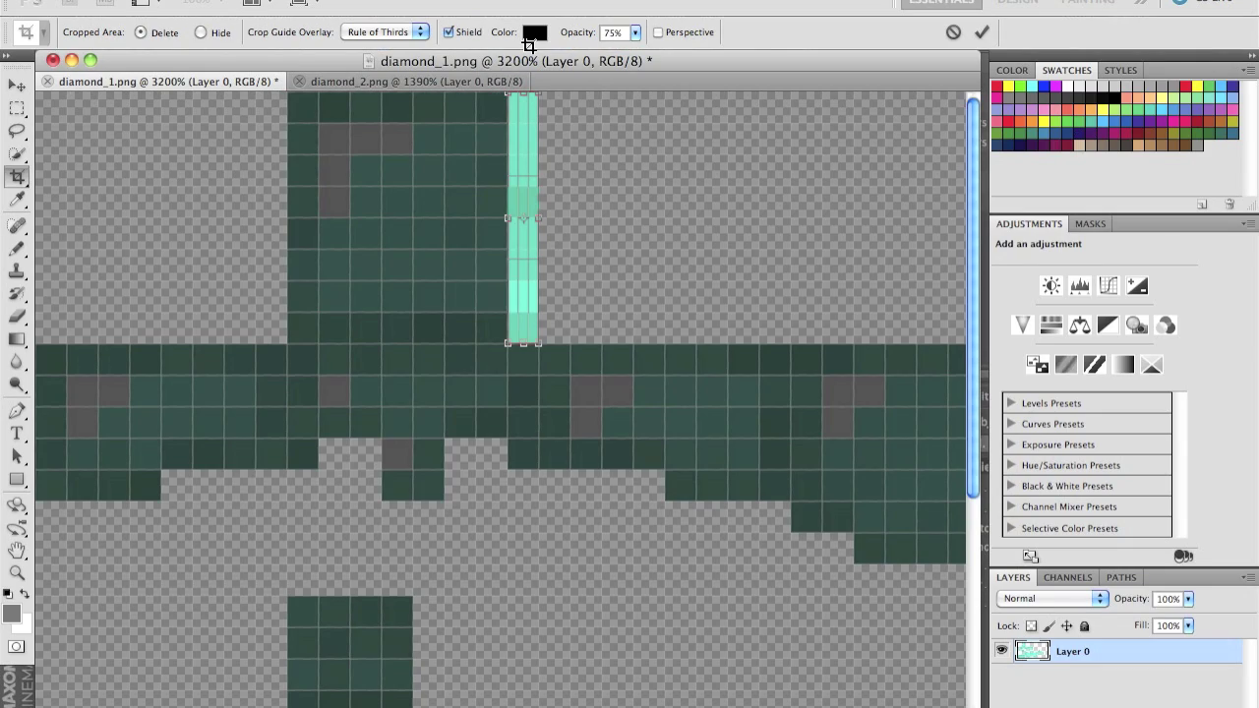
key("F9")
left_click(680, 368)
key("Escape")
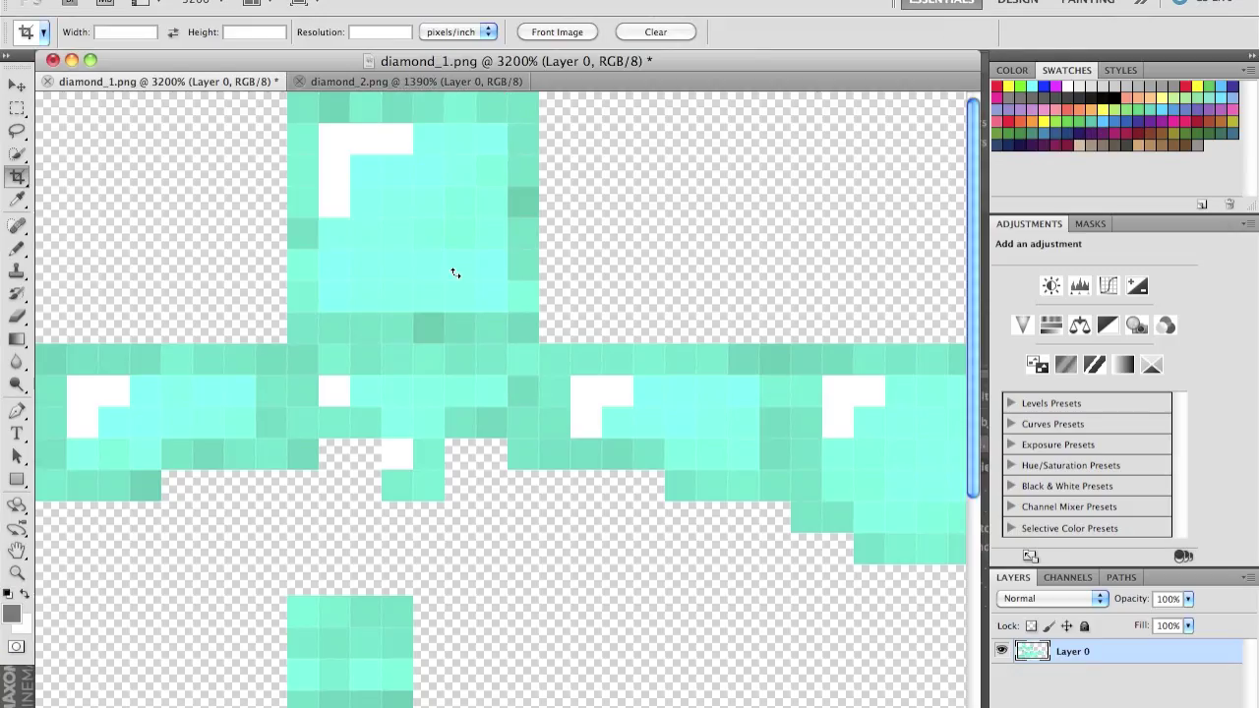
key("F9")
left_click(729, 202)
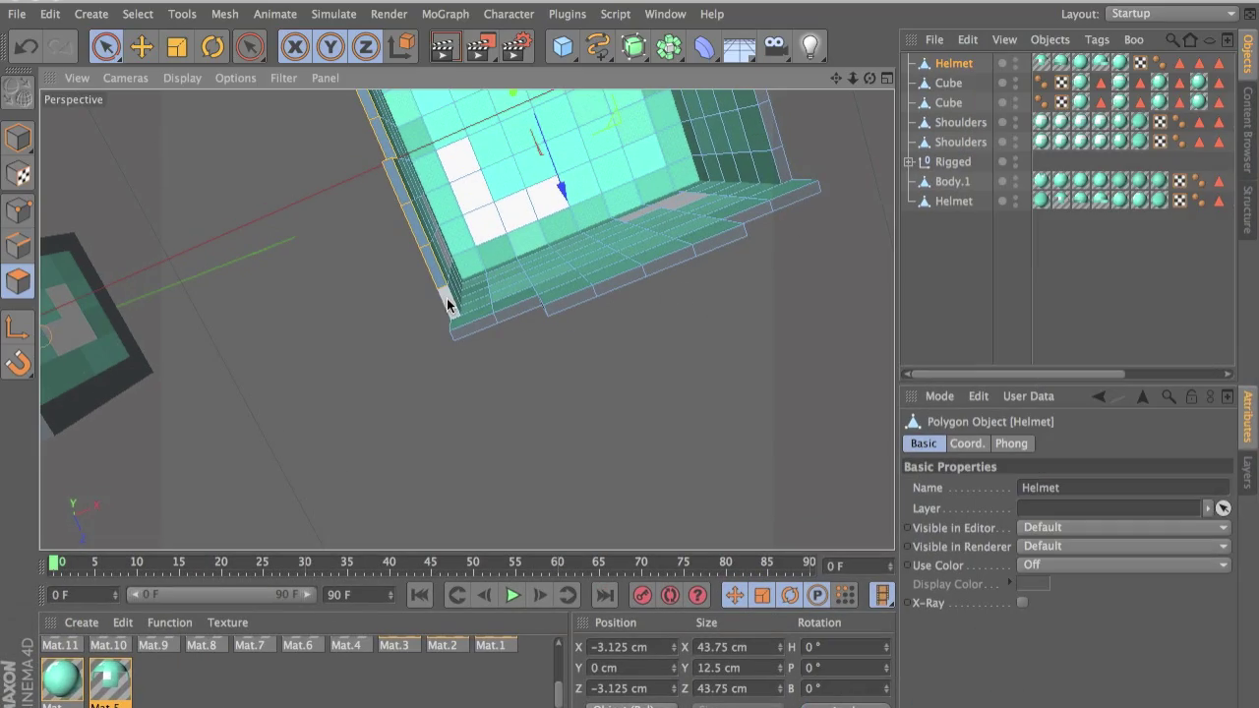
- Extend the rim selection around the corner and along the first part of the helmet's stepped back edge
left_click(448, 301, "shift")
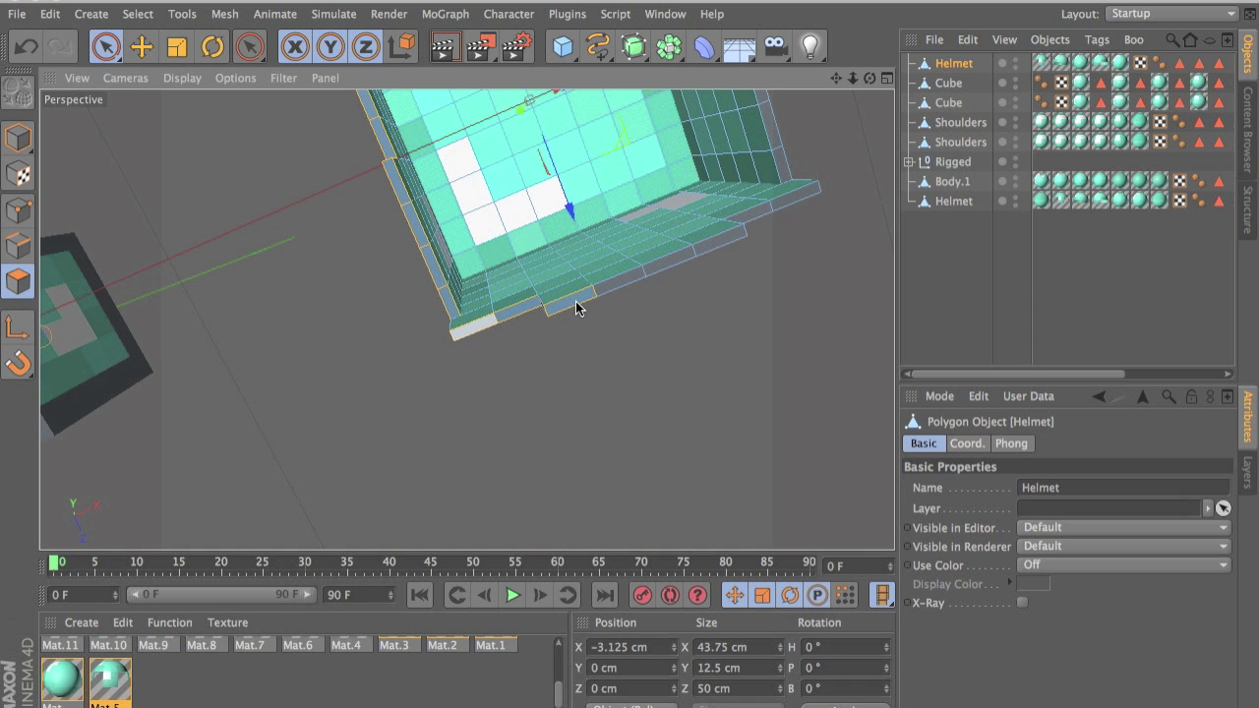
left_click(611, 288, "shift")
left_click_drag(611, 280, 735, 292, "alt")
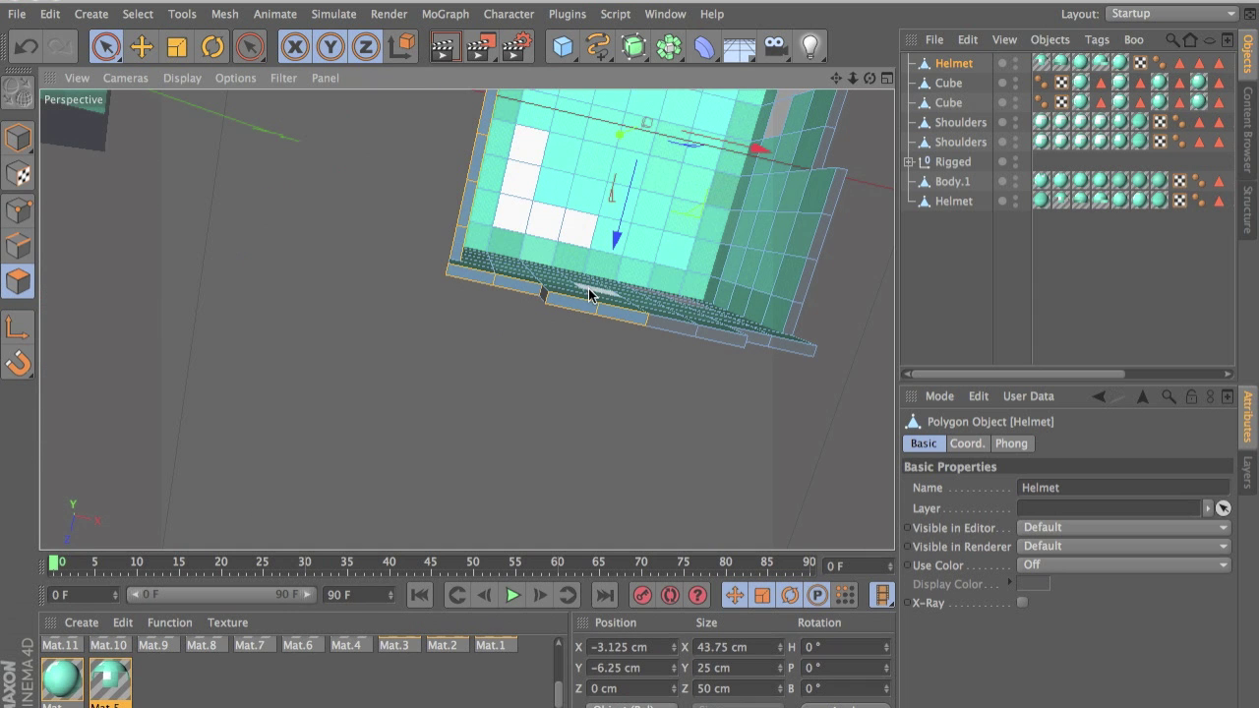
left_click_drag(543, 293, 474, 422, "alt")
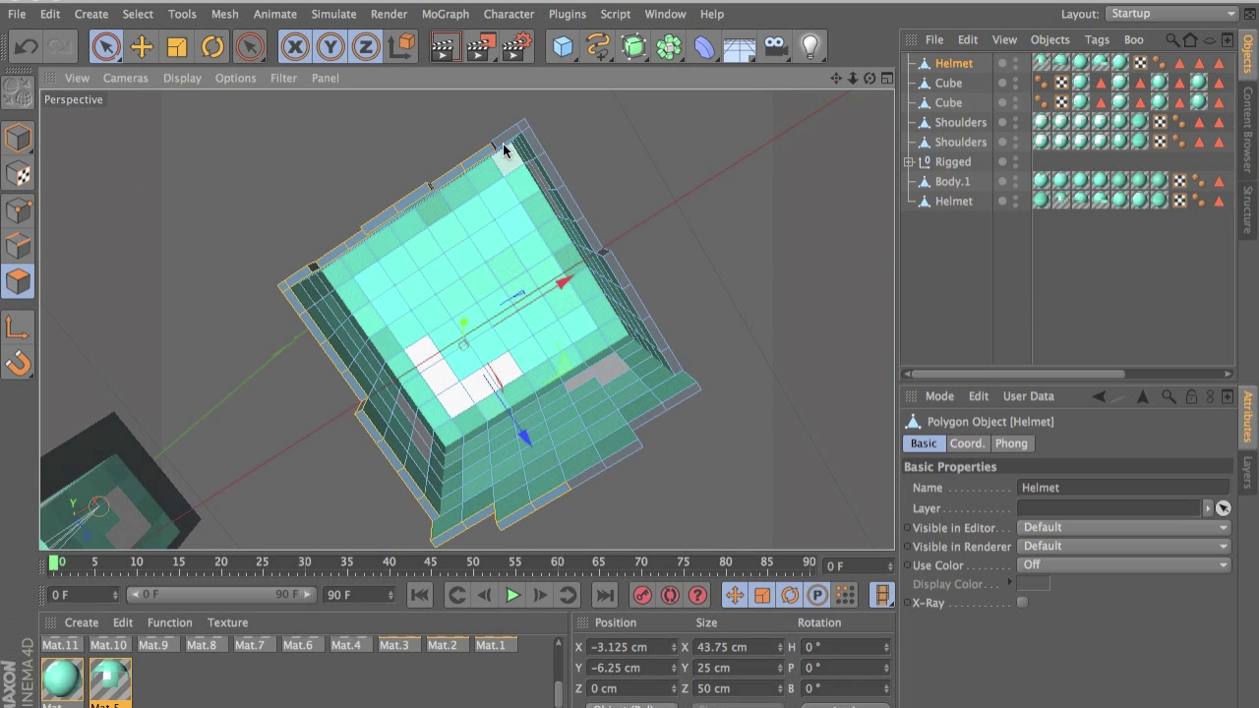
- Add the rim polygons around the helmet's front openings and along the front half of the opposite side
mouse_move(563, 179)
left_mouse_down("shift")
mouse_move(593, 236)
mouse_move(433, 360)
mouse_move(413, 417)
left_mouse_up("shift")
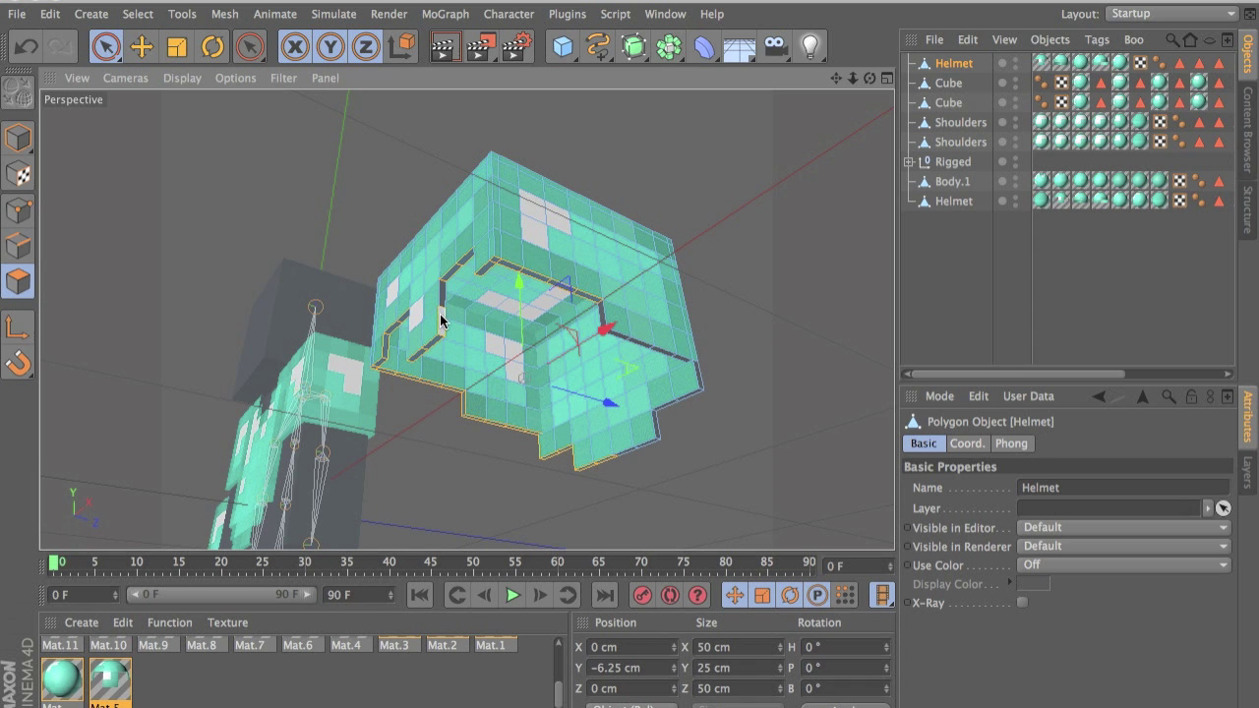
left_click_drag(404, 306, 813, 335, "alt")
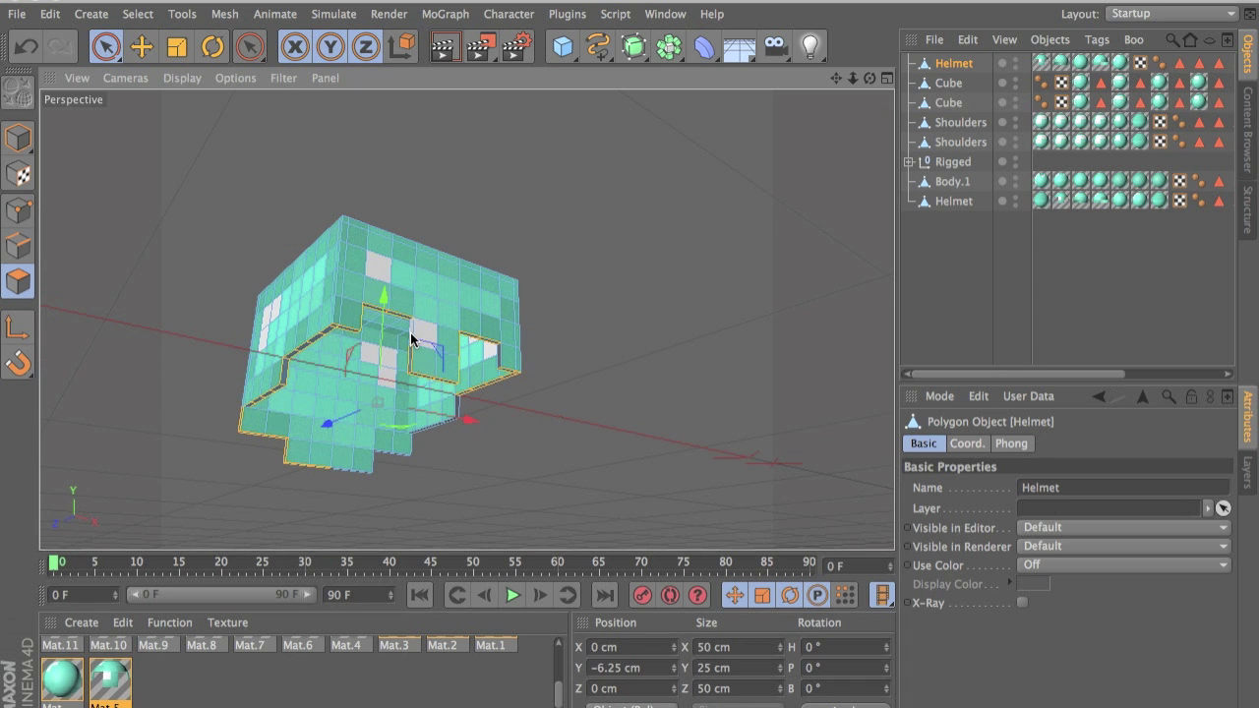
left_click(476, 351)
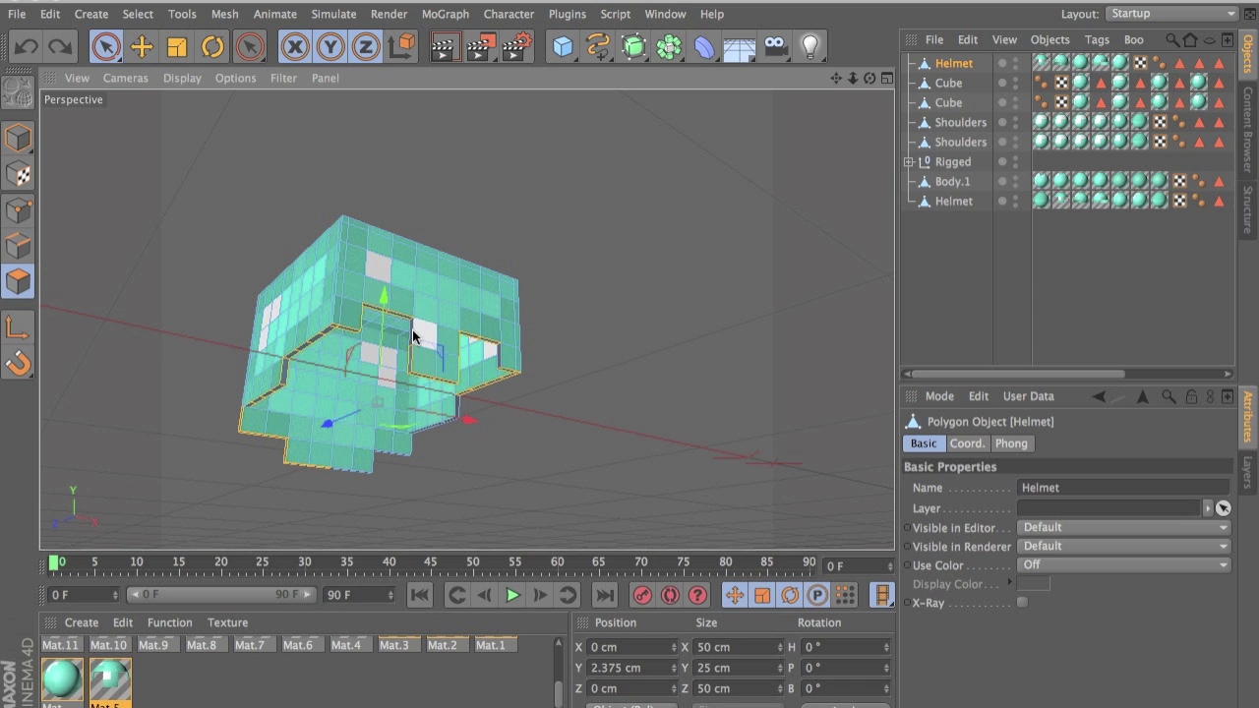
key("ctrl+z")
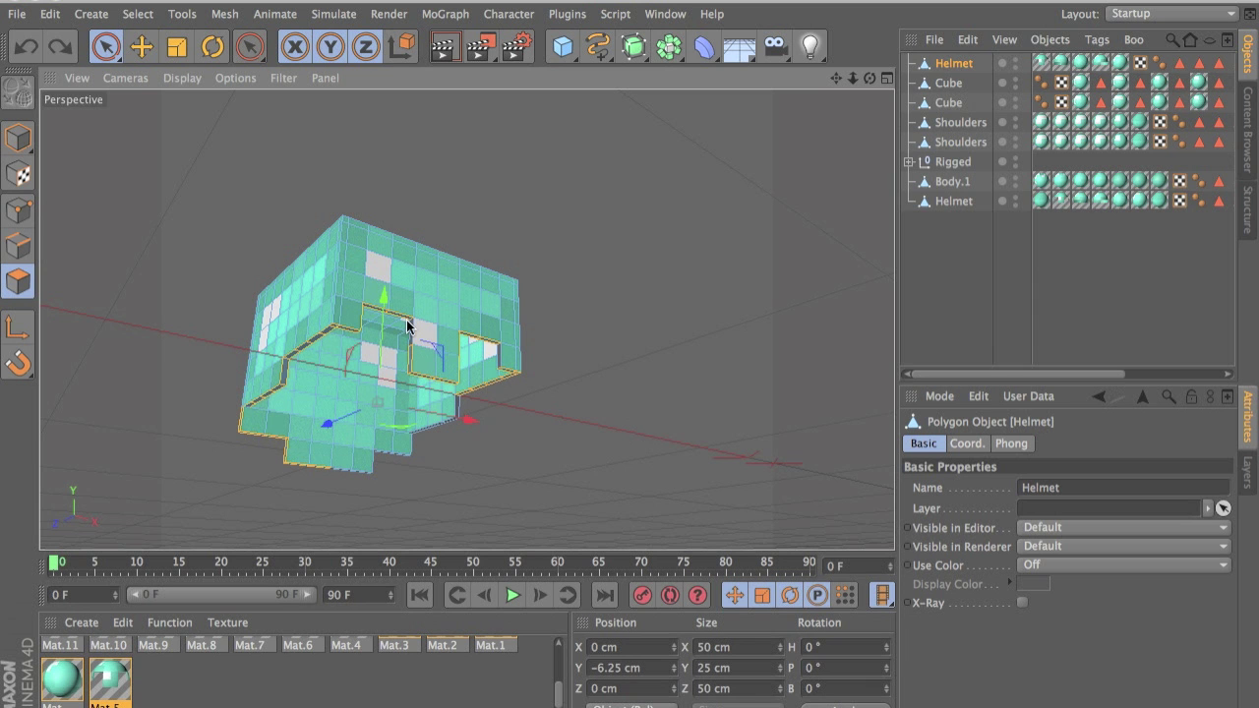
scroll(436, 348, "up", 5)
mouse_move(551, 384)
left_mouse_down("alt")
mouse_move(416, 203)
mouse_move(629, 369)
mouse_move(549, 392)
left_mouse_up("alt")
left_click_drag(655, 456, 696, 502, "alt")
left_click_drag(386, 420, 626, 475, "alt")
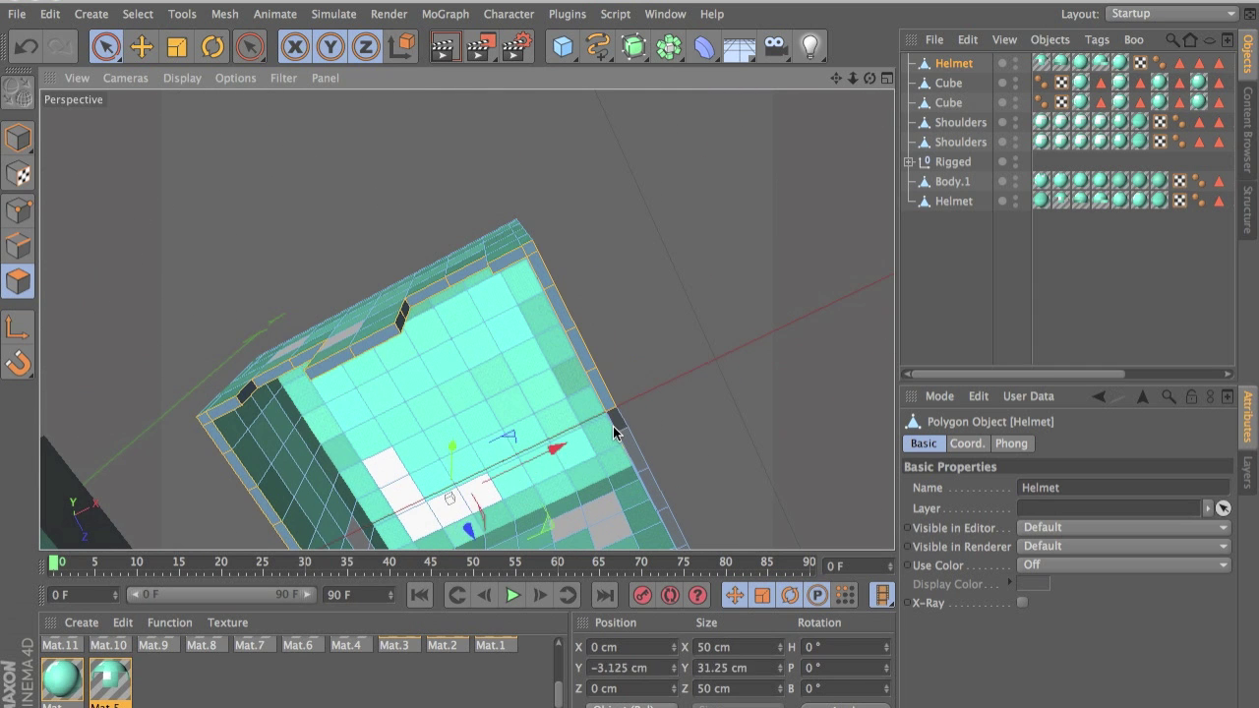
- Add the remaining rim polygons on the opposite side and the stepped back flap to the selection
left_click_drag(643, 463, 541, 162, "alt")
left_click_drag(595, 269, 571, 357, "alt")
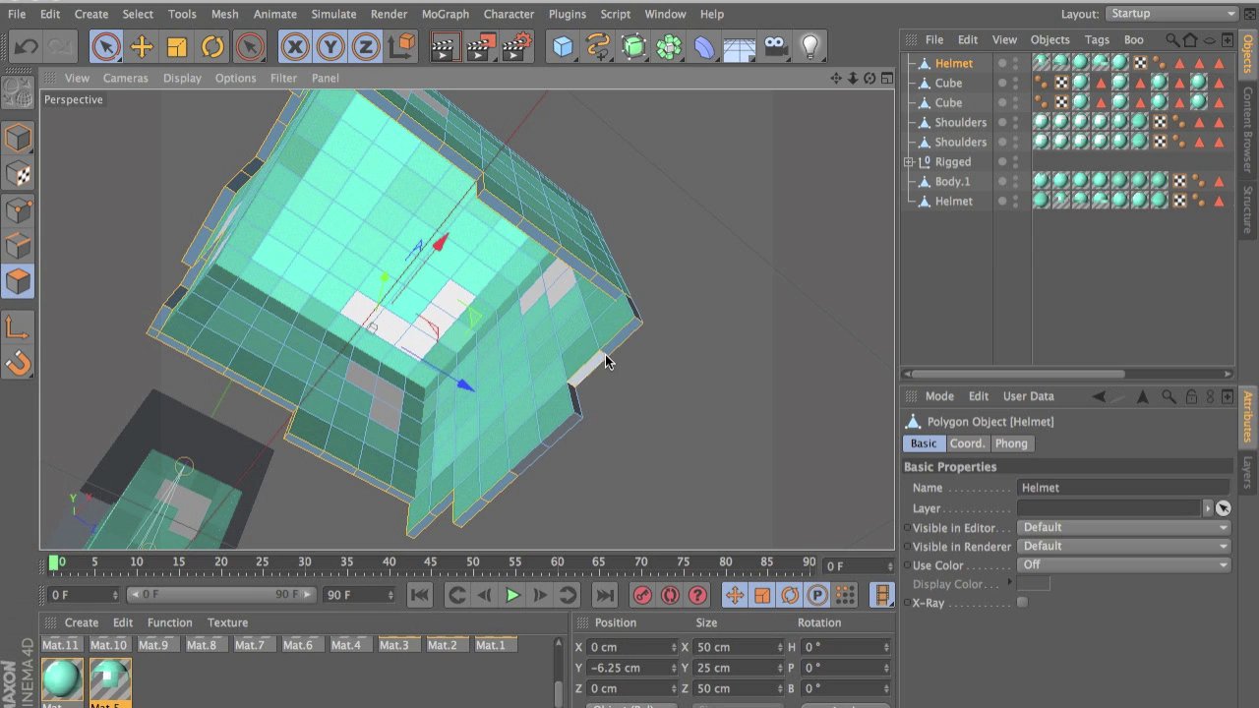
left_click_drag(617, 351, 520, 541, "alt")
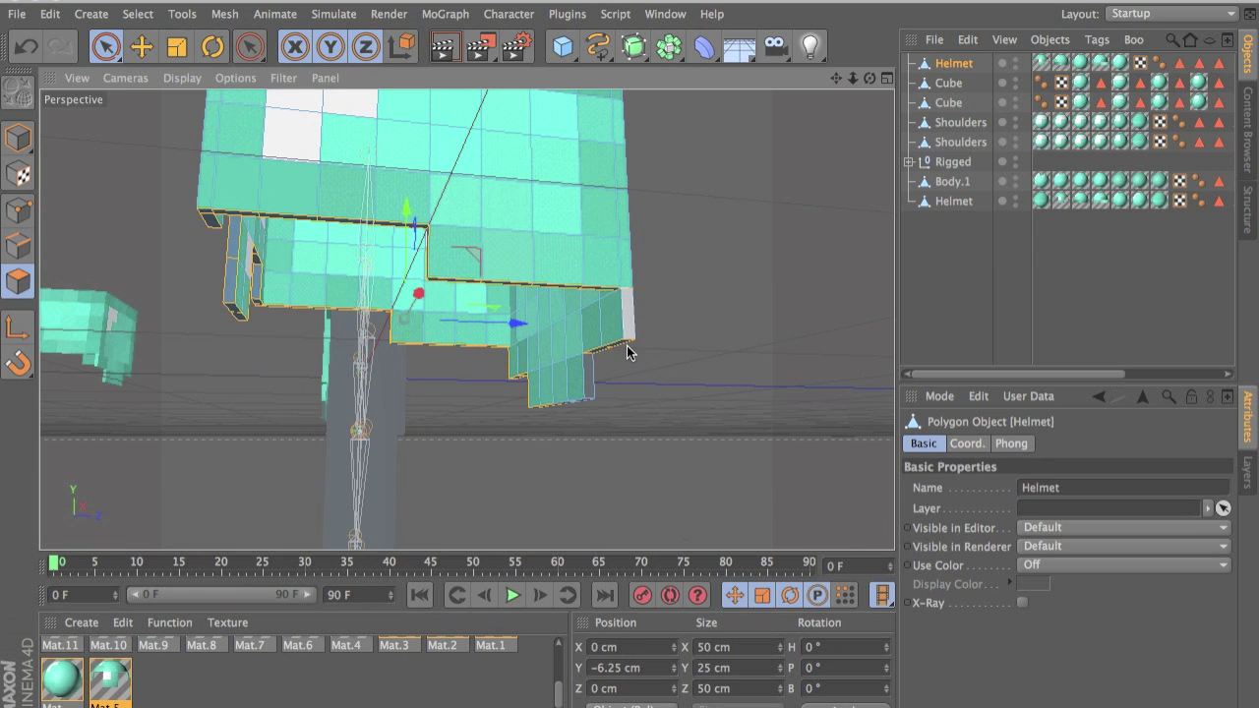
left_click_drag(588, 390, 604, 178, "alt")
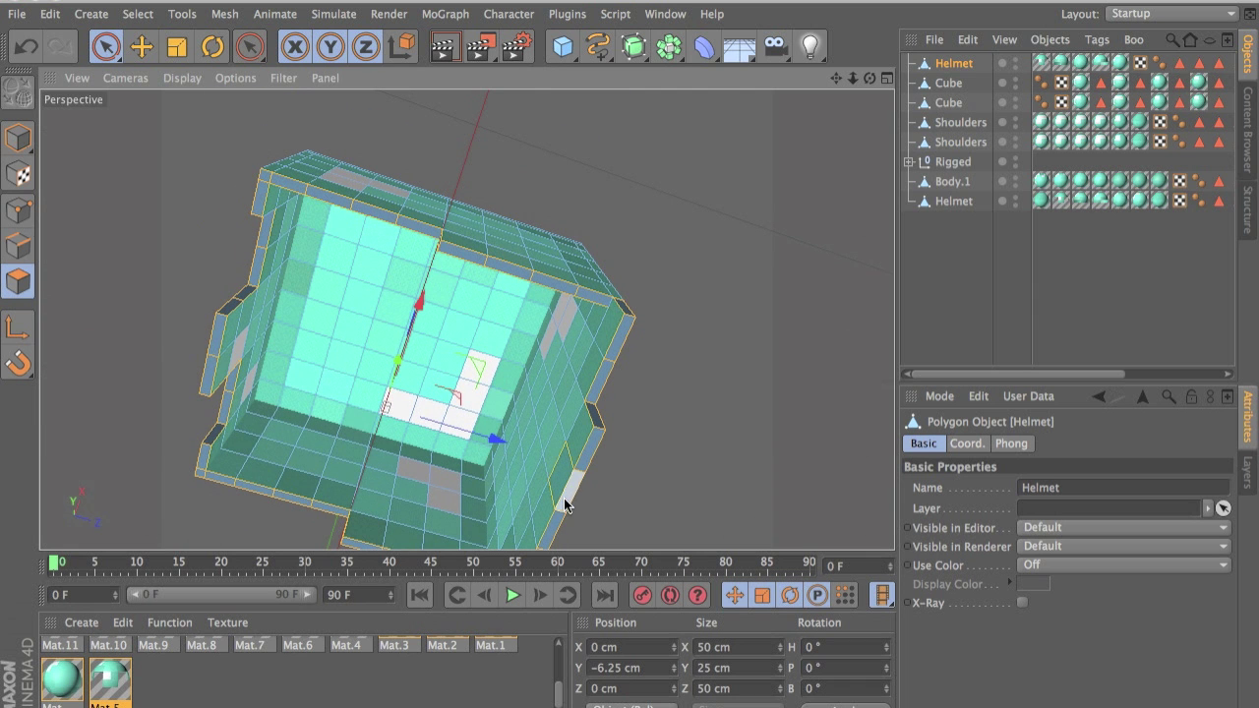
left_click_drag(467, 456, 436, 226, "alt")
left_click_drag(519, 277, 281, 468, "alt")
- Apply the Mat.4 material to the selected rim polygons of the Helmet object
scroll(67, 669, "up", 3)
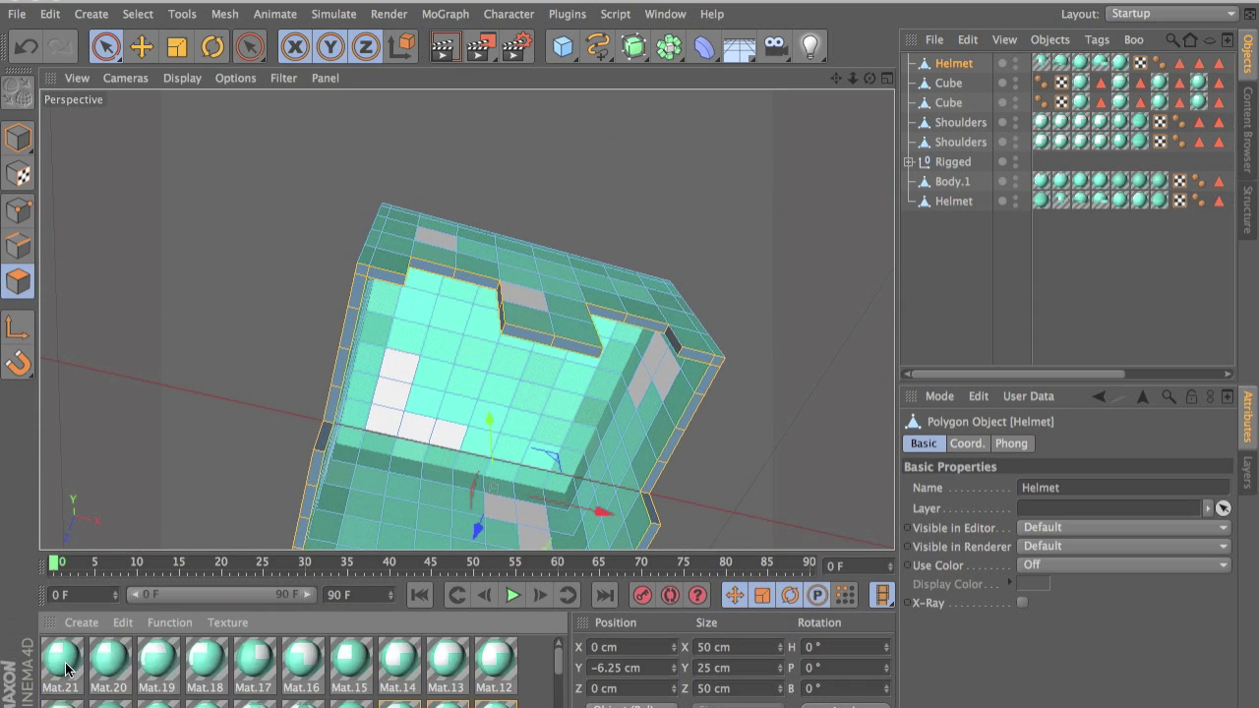
scroll(237, 676, "down", 2)
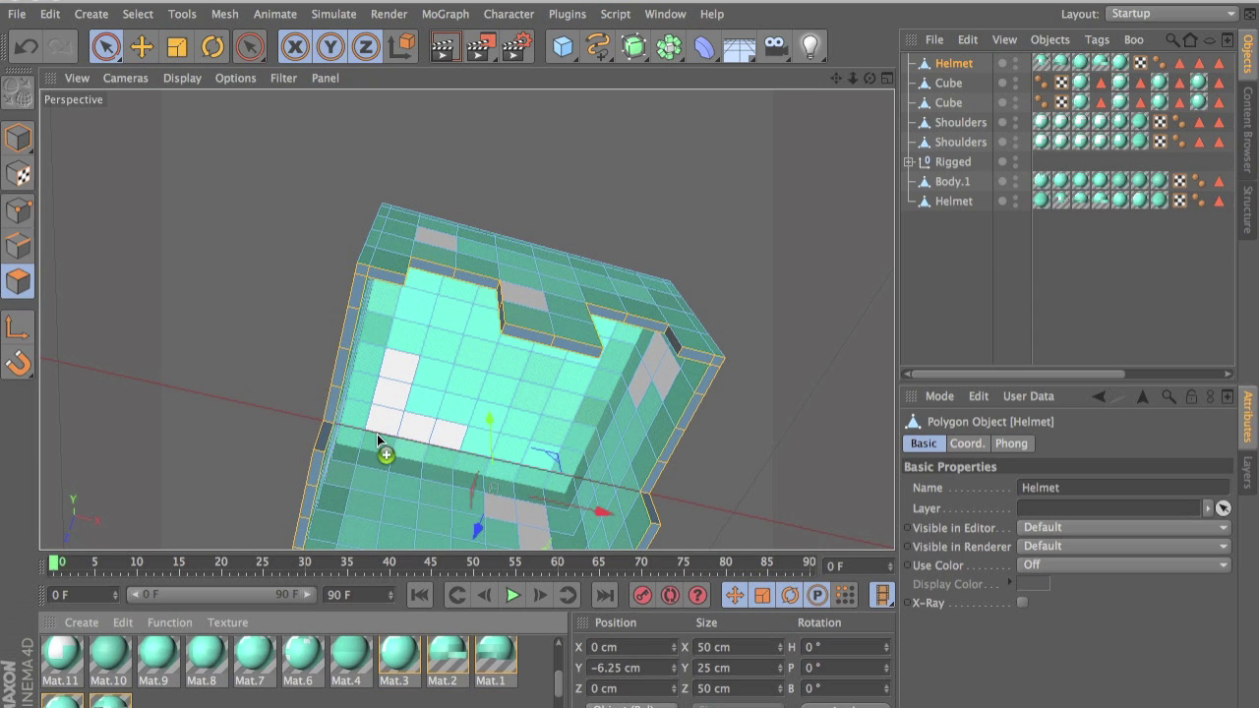
left_click_drag(423, 688, 386, 166)
left_click_drag(357, 239, 356, 241)
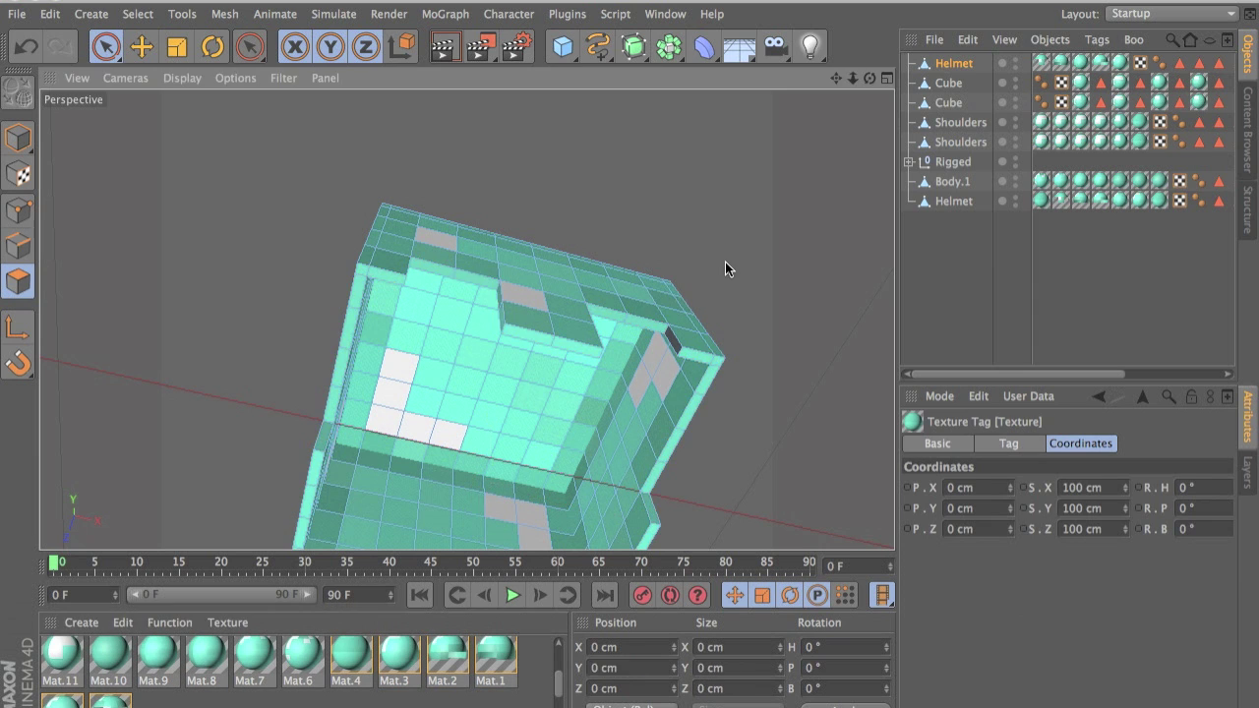
- Render the viewport to check the textured helmet from the front and from a lower side angle
scroll(637, 356, "down", 3)
left_click_drag(638, 356, 387, 446, "alt")
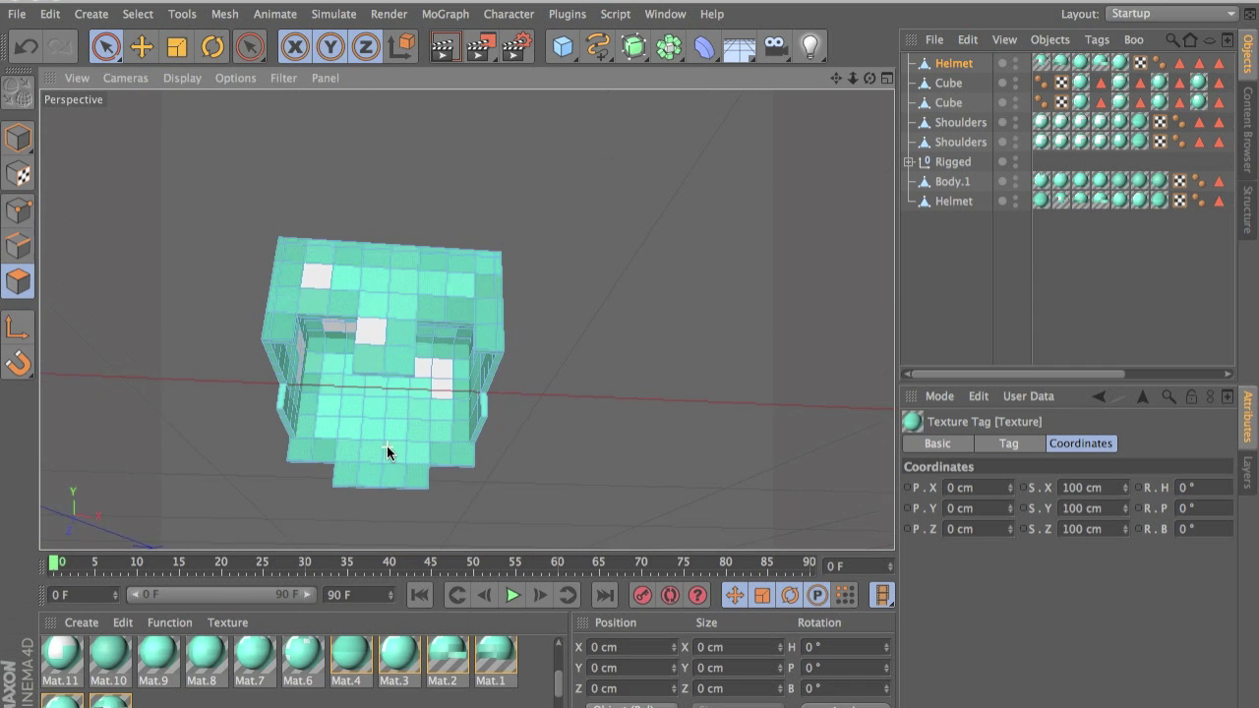
left_click(443, 47)
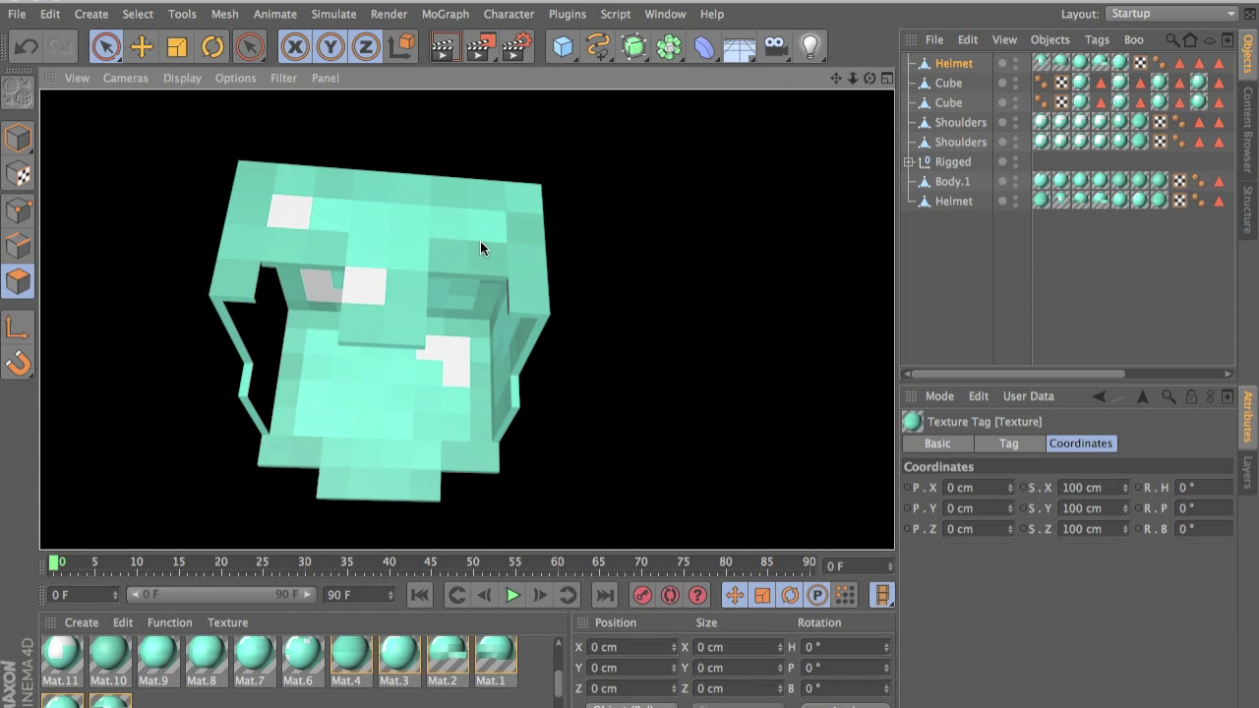
left_click_drag(480, 241, 279, 378, "alt")
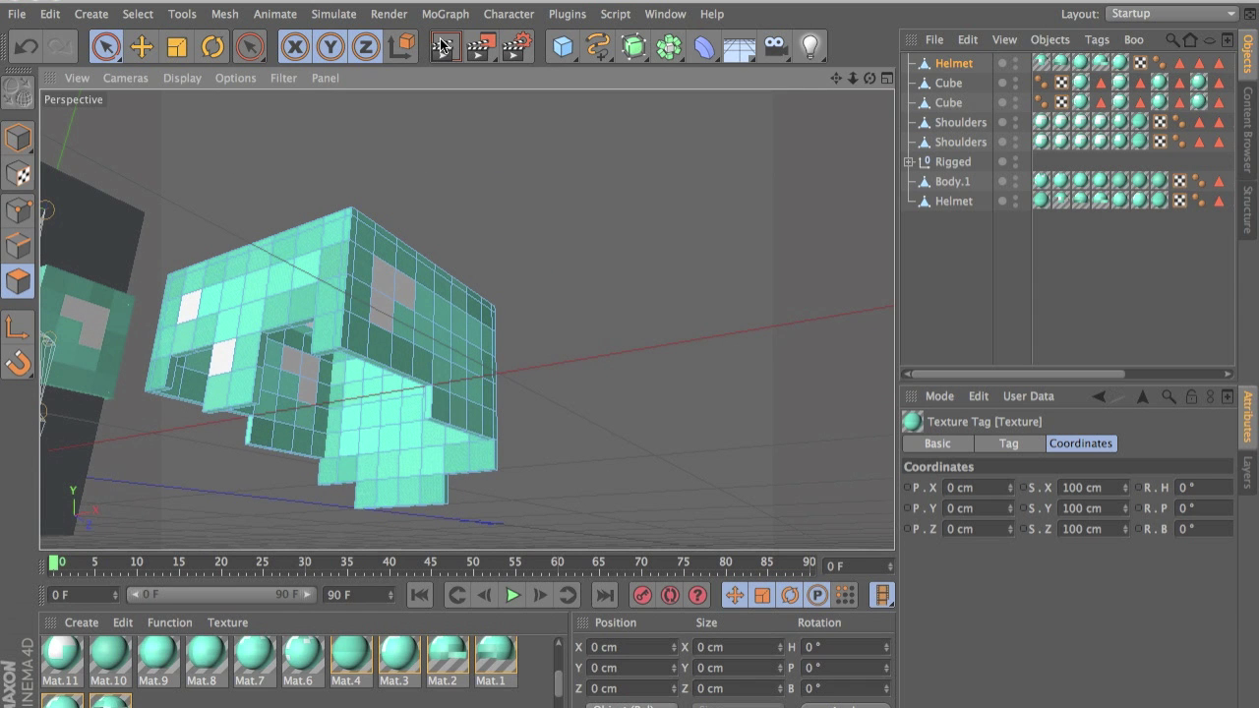
key("ctrl+r")
- Examine the finished helmet beside the armoured character and the alpha settings of the Mat.12 material
left_click_drag(305, 382, 310, 415, "alt")
middle_click_drag(310, 416, 493, 206, "alt")
scroll(502, 205, "down", 10)
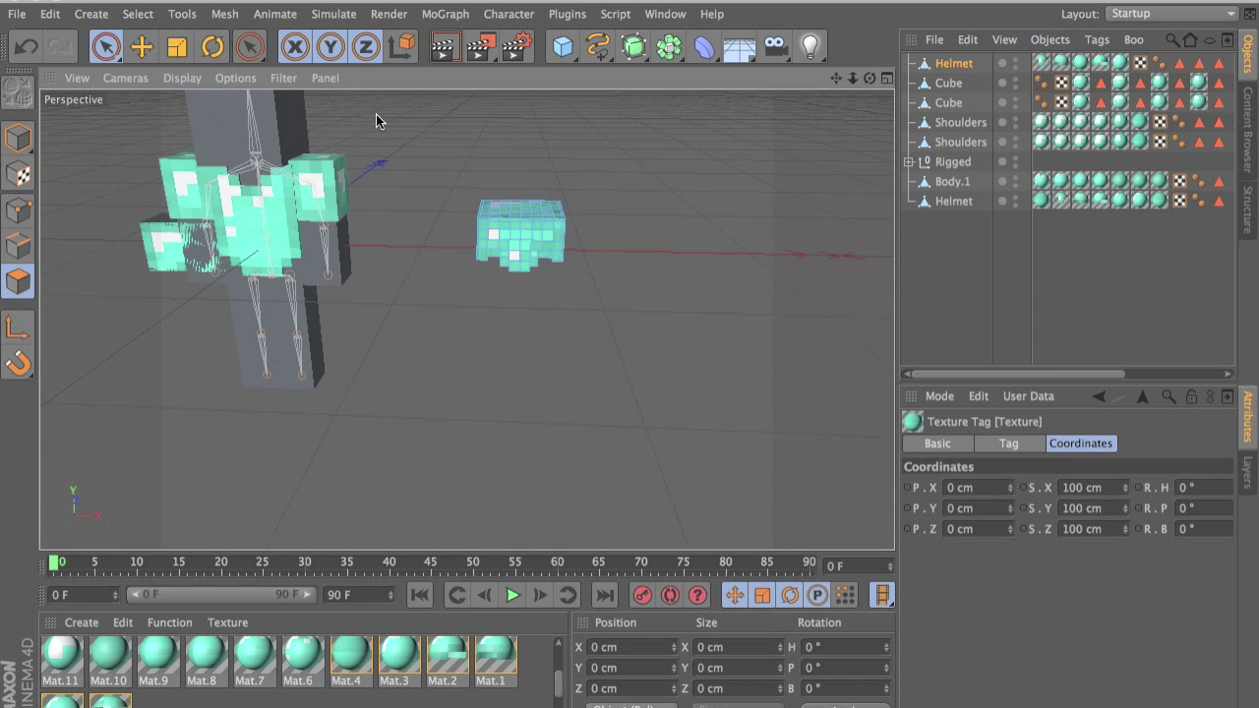
middle_click_drag(258, 232, 484, 290, "alt")
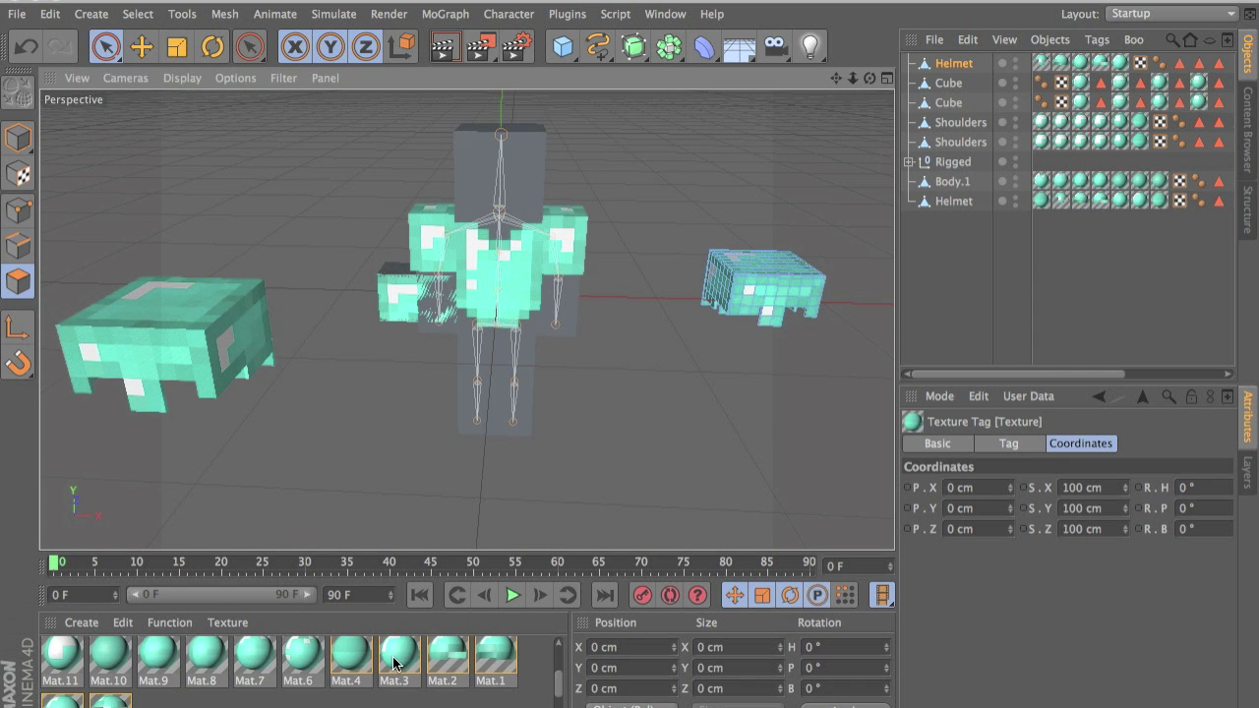
scroll(393, 664, "down", 1)
scroll(394, 665, "up", 1)
scroll(394, 664, "down", 1)
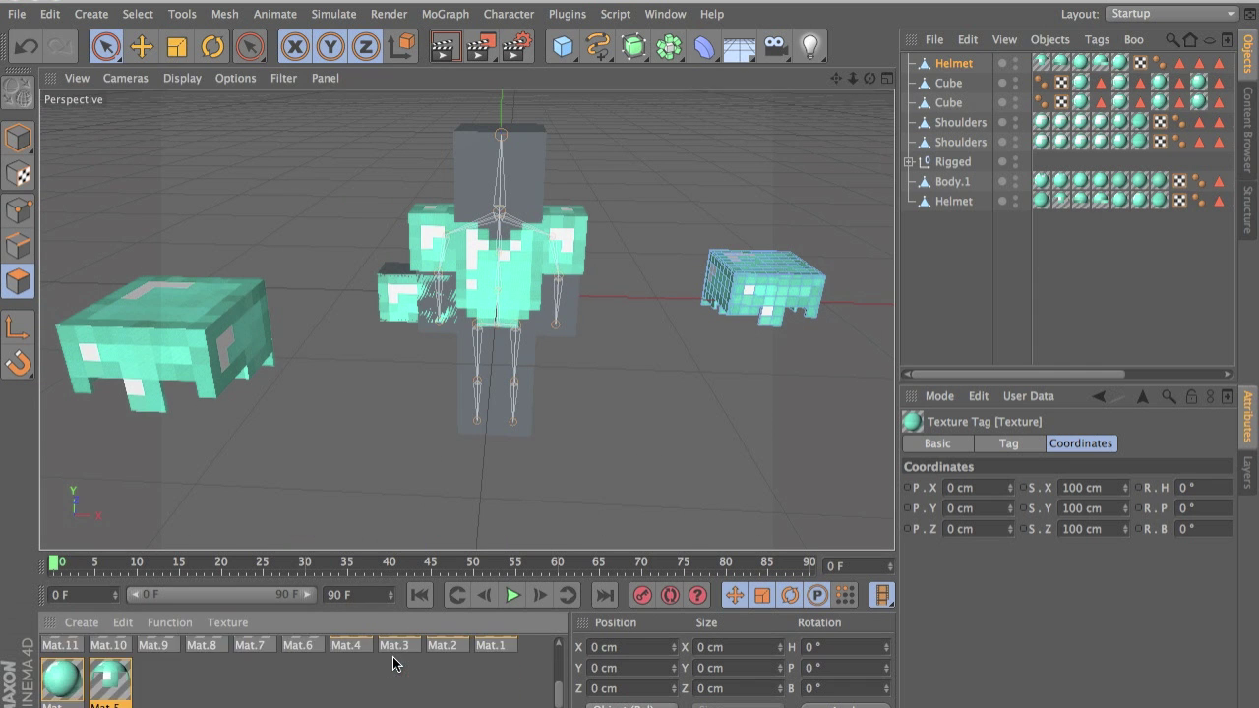
scroll(393, 665, "up", 2)
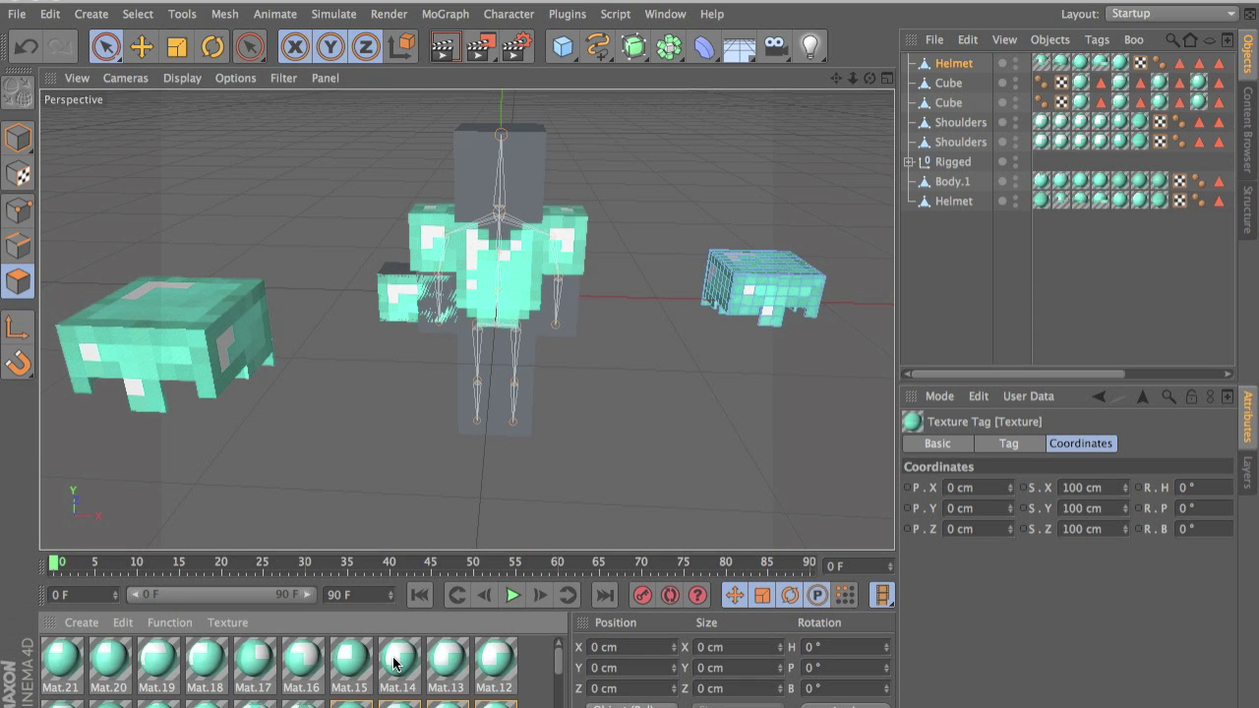
double_click(497, 677)
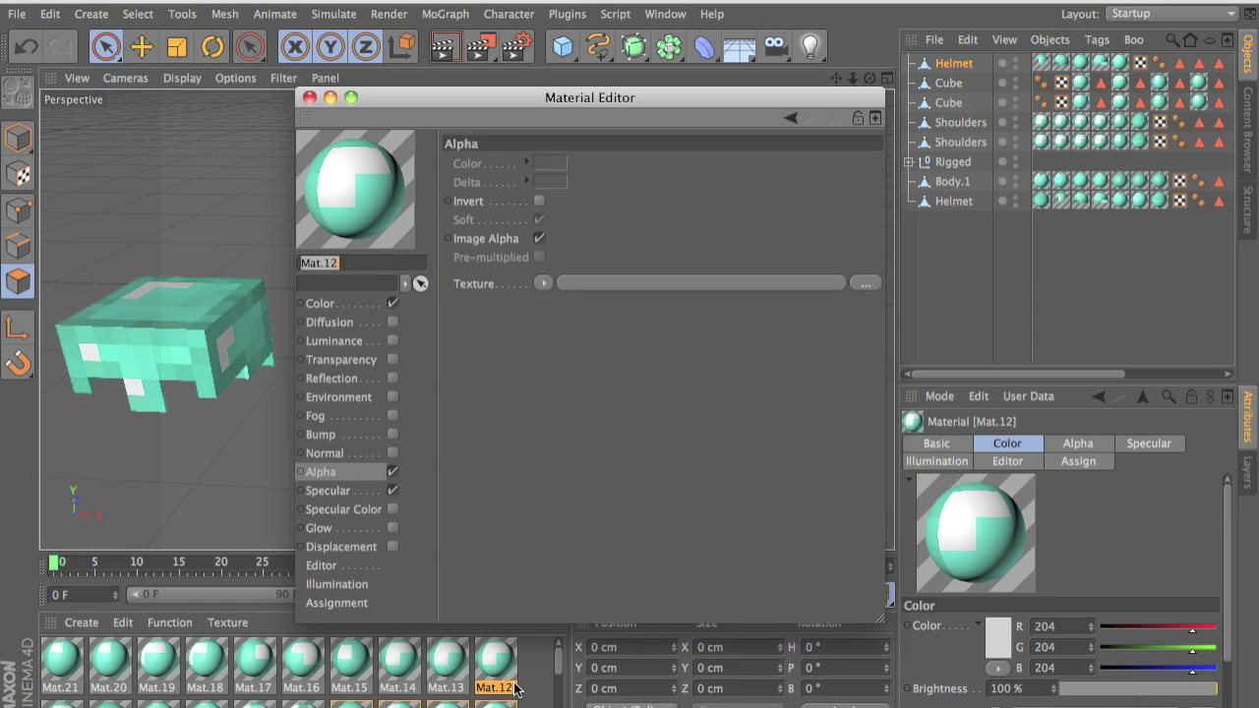
left_click(309, 99)
middle_click_drag(814, 246, 487, 276, "alt")
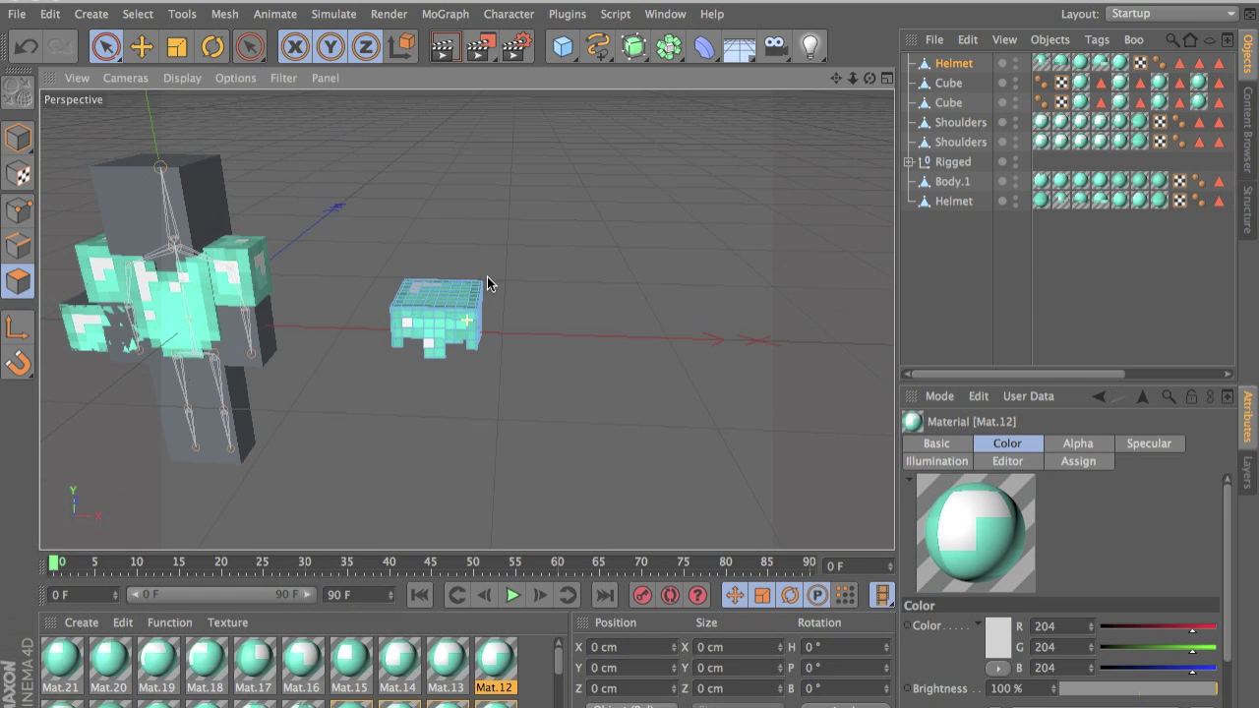
scroll(468, 314, "up", 10)
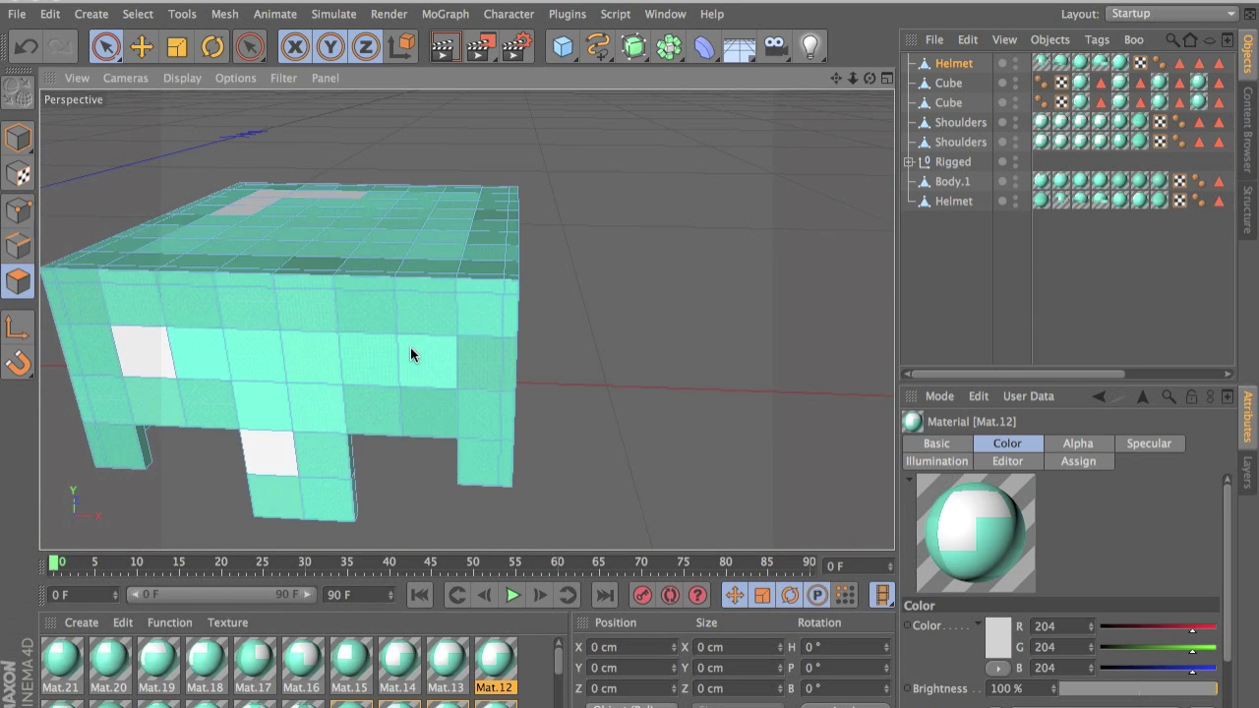
left_click_drag(390, 348, 277, 337, "alt")
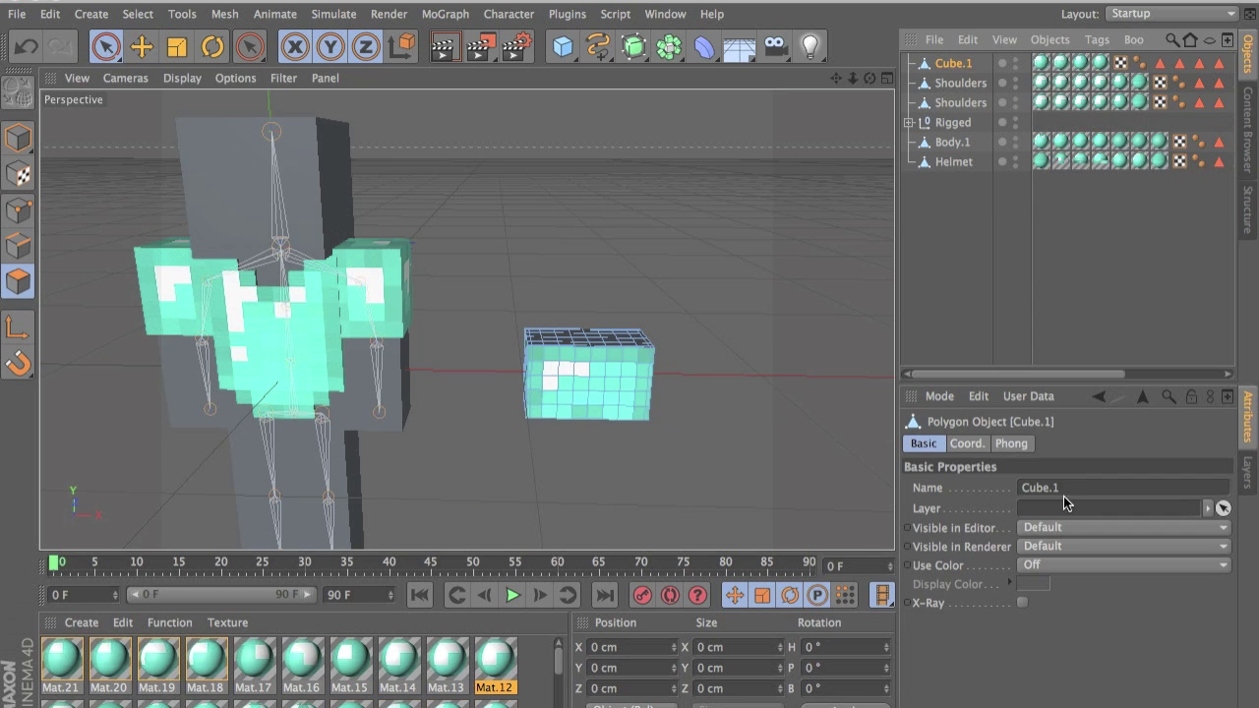
- Rename the Cube.1 object as E
double_click(950, 63)
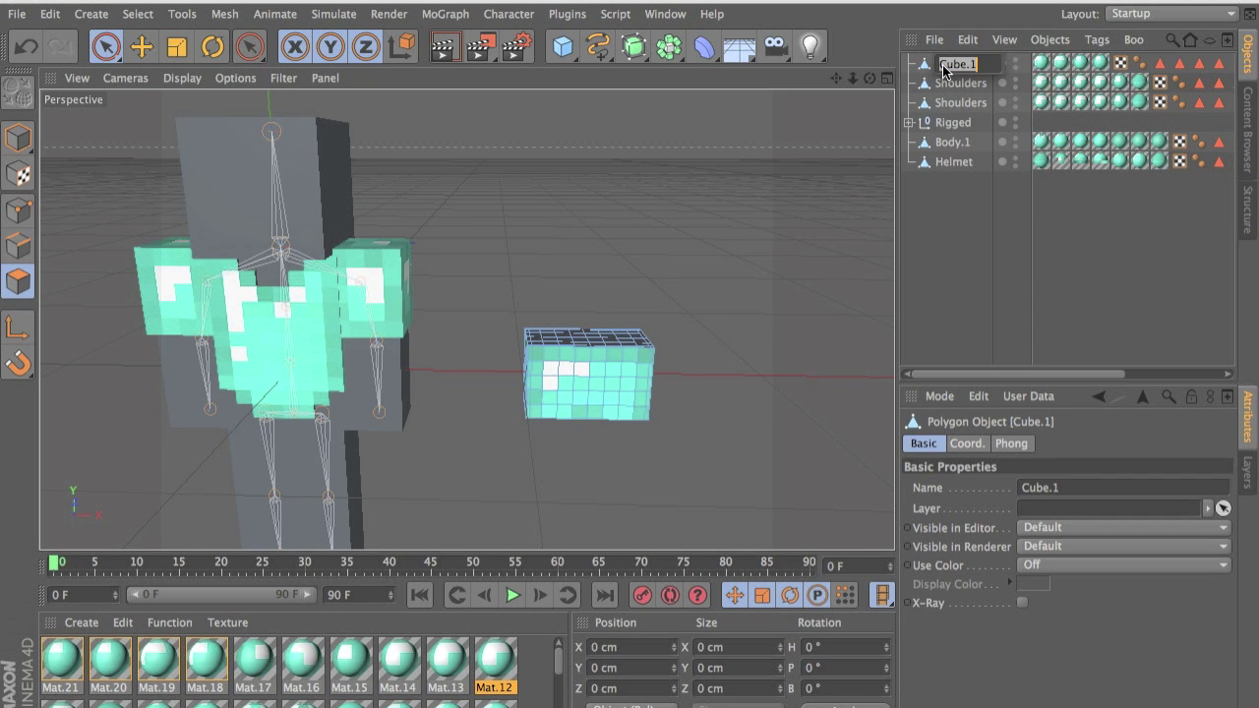
type("B")
key("Return")
scroll(607, 269, "up", 5)
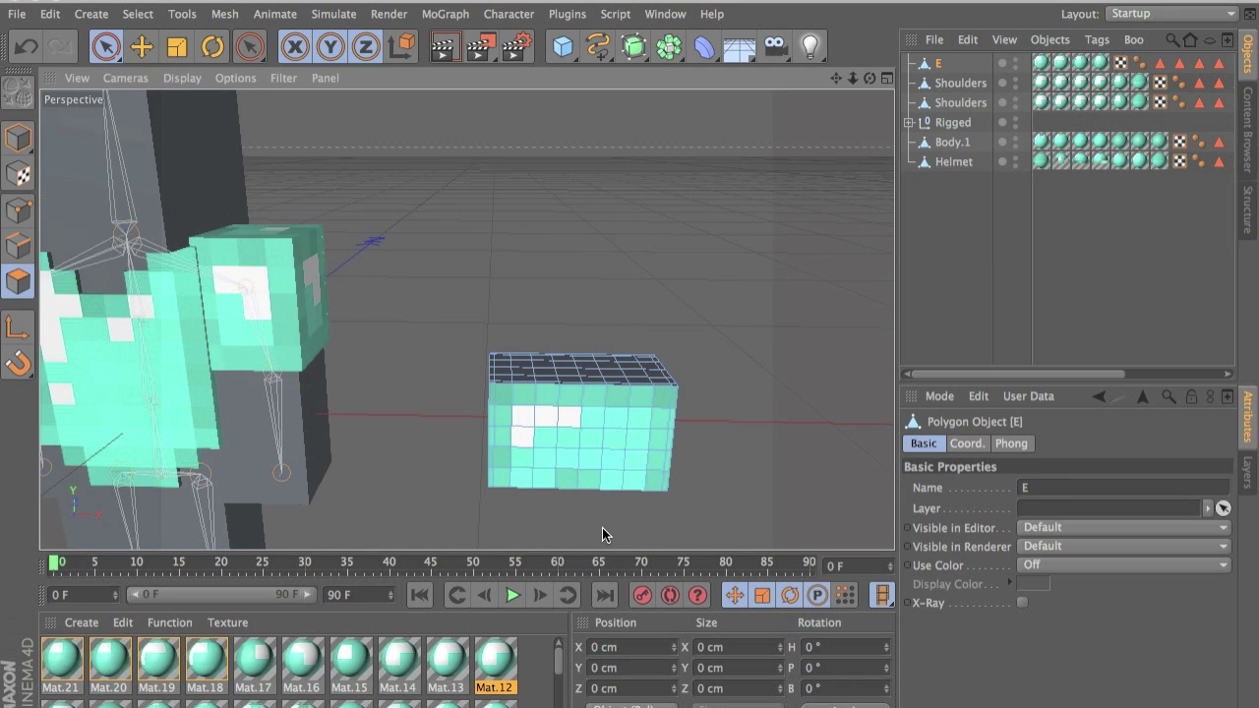
middle_click_drag(602, 527, 591, 437, "alt")
- Move the whole E object along X onto the character's torso, to about X 0.57 cm
left_click(21, 169)
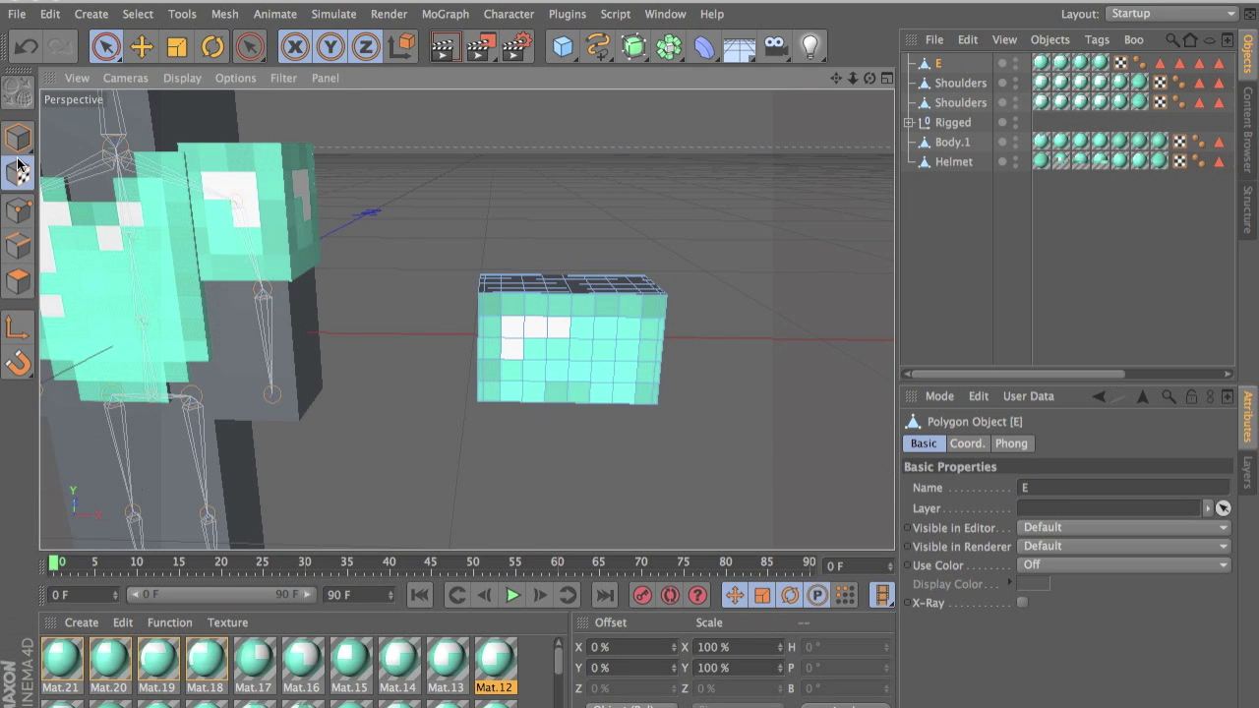
left_click(18, 140)
left_click(141, 47)
left_click_drag(630, 334, 207, 362)
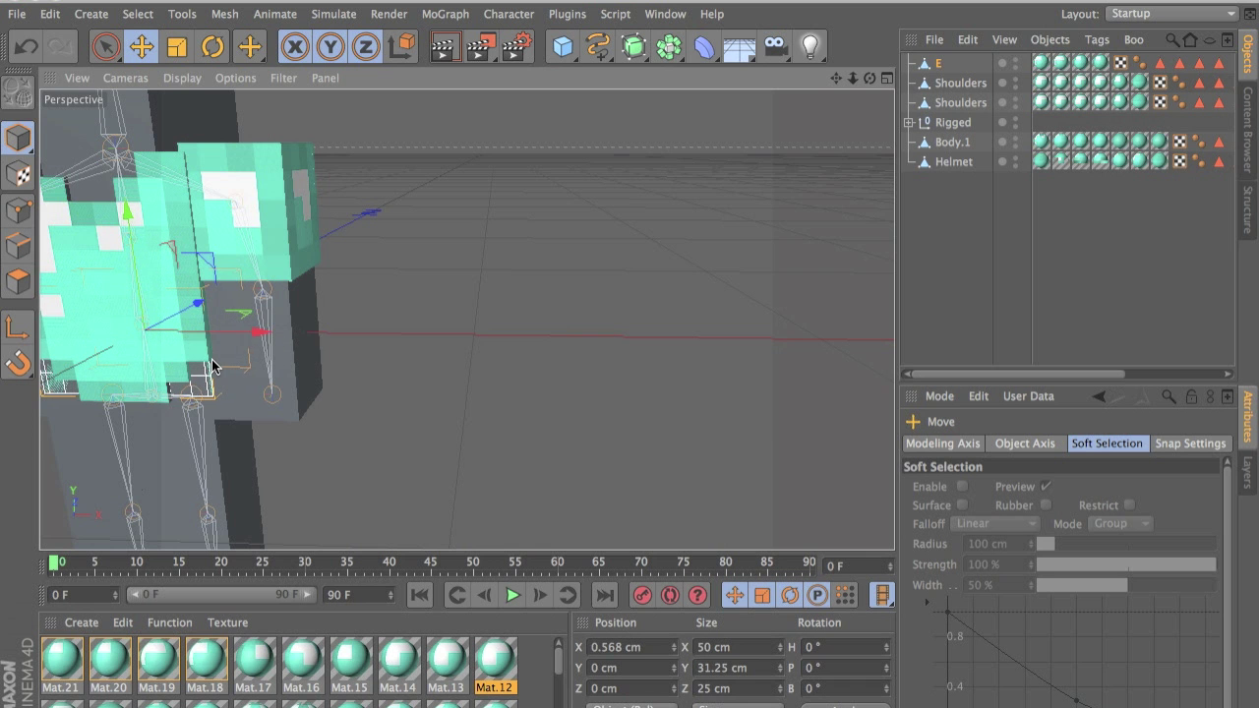
- Lower the E object to about Y -6.24 cm and centre it on the body at about X -0.15 cm
scroll(335, 372, "up", 2)
left_click_drag(339, 369, 421, 322, "alt")
left_click_drag(300, 233, 310, 263)
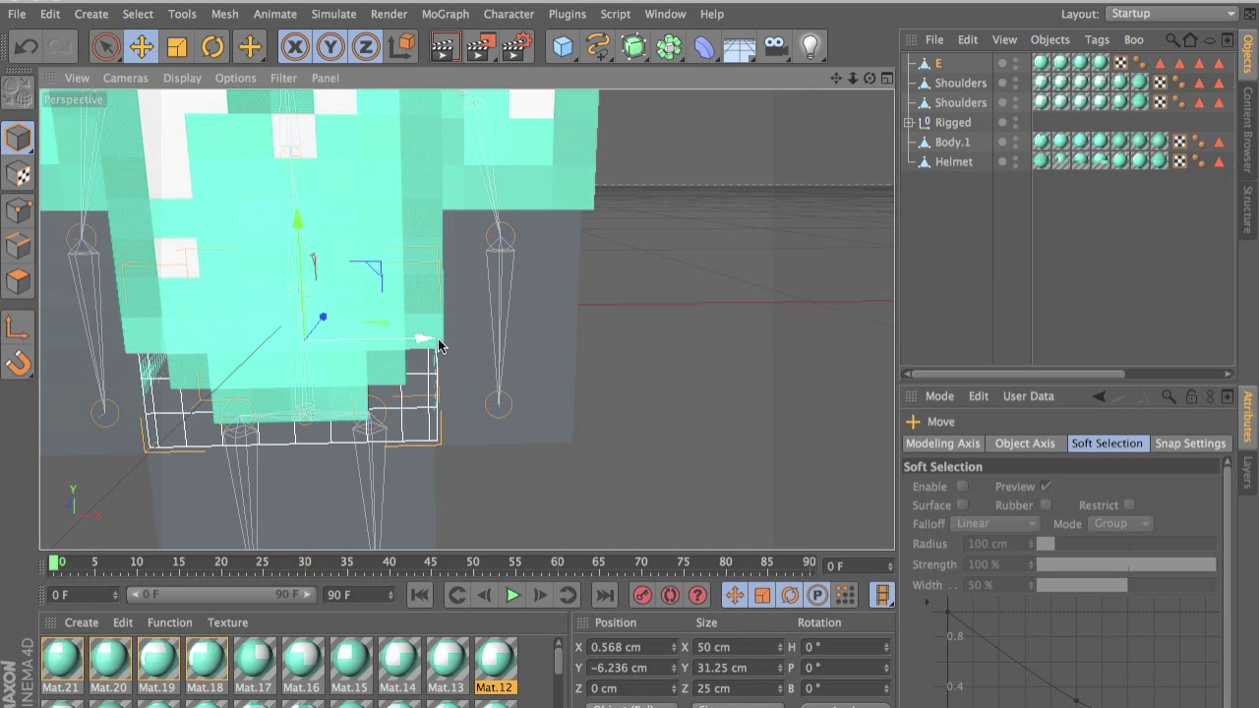
left_click_drag(439, 346, 121, 288)
- Try to scale the E object up uniformly around the waist to about 57 × 36 × 29 cm
scroll(421, 346, "down", 5)
scroll(421, 347, "up", 5)
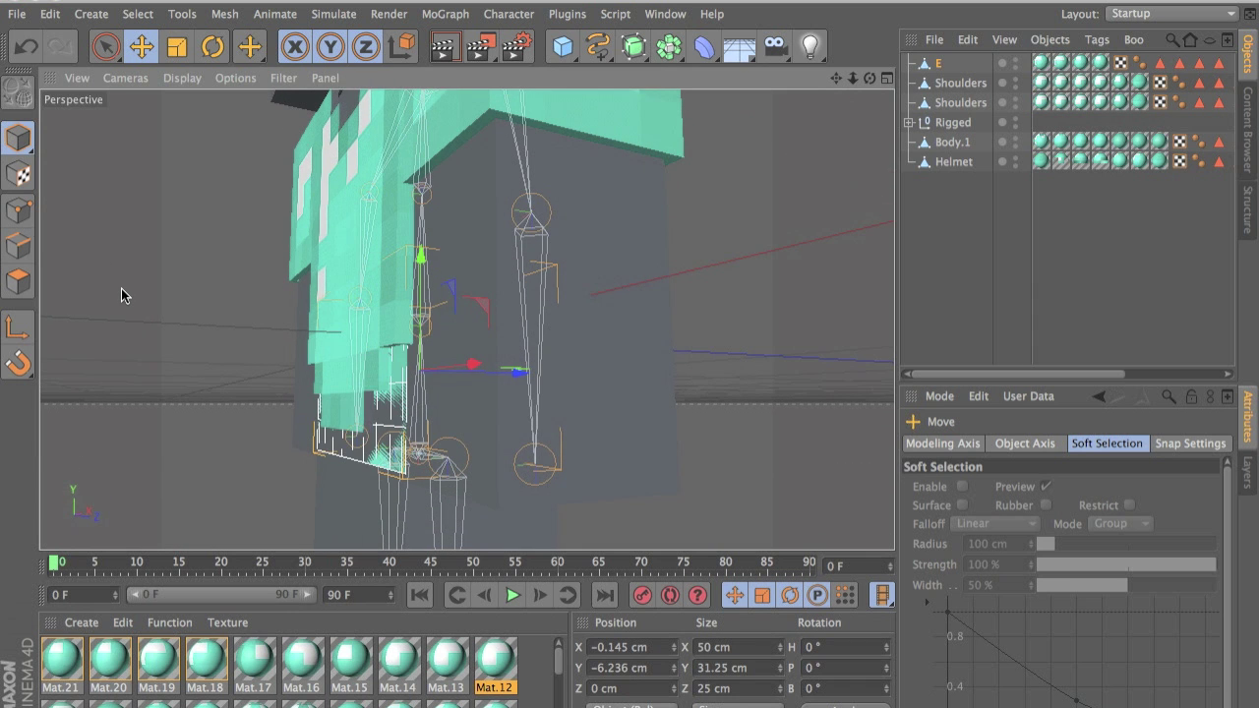
scroll(121, 289, "up", 2)
key("t")
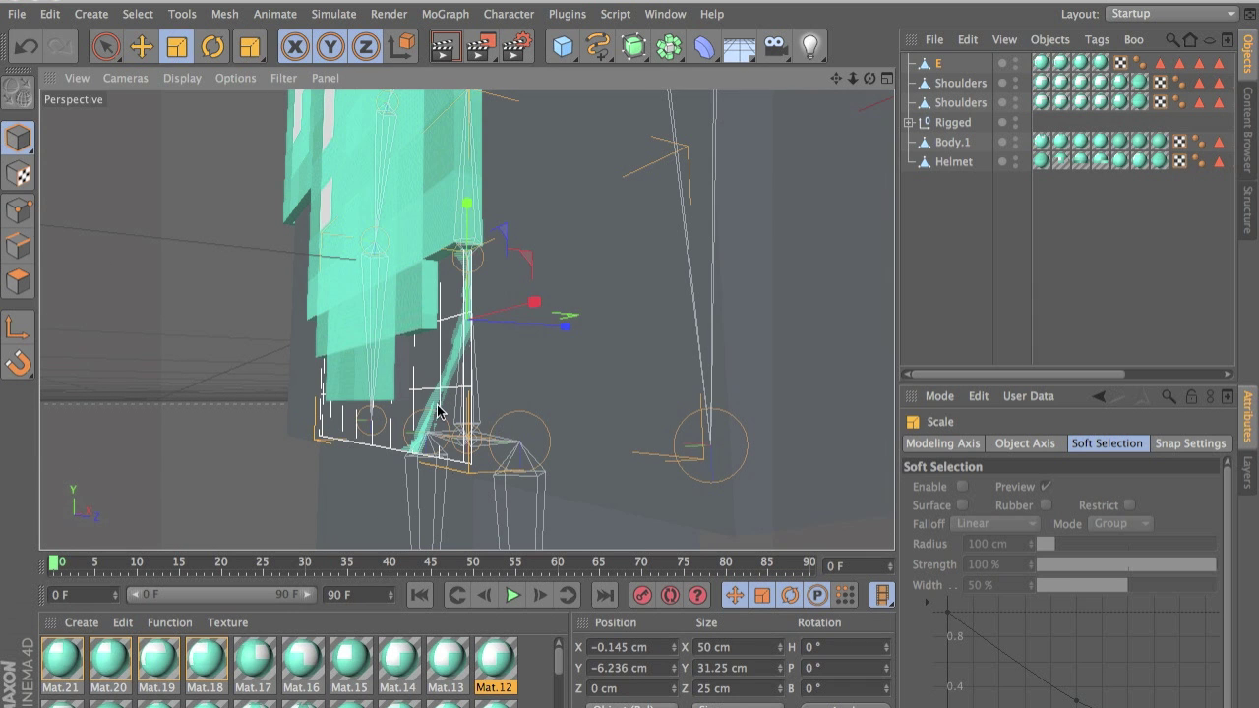
left_click_drag(437, 400, 547, 414)
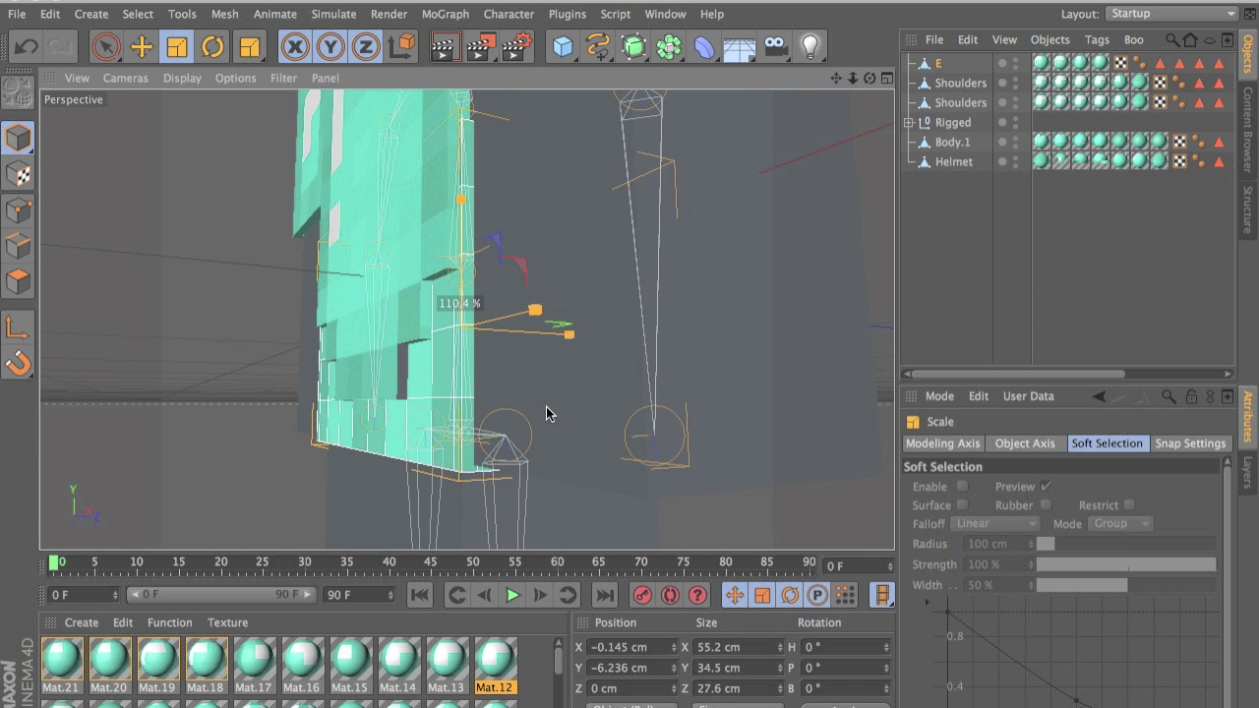
key("ctrl+z")
left_click_drag(433, 409, 588, 423)
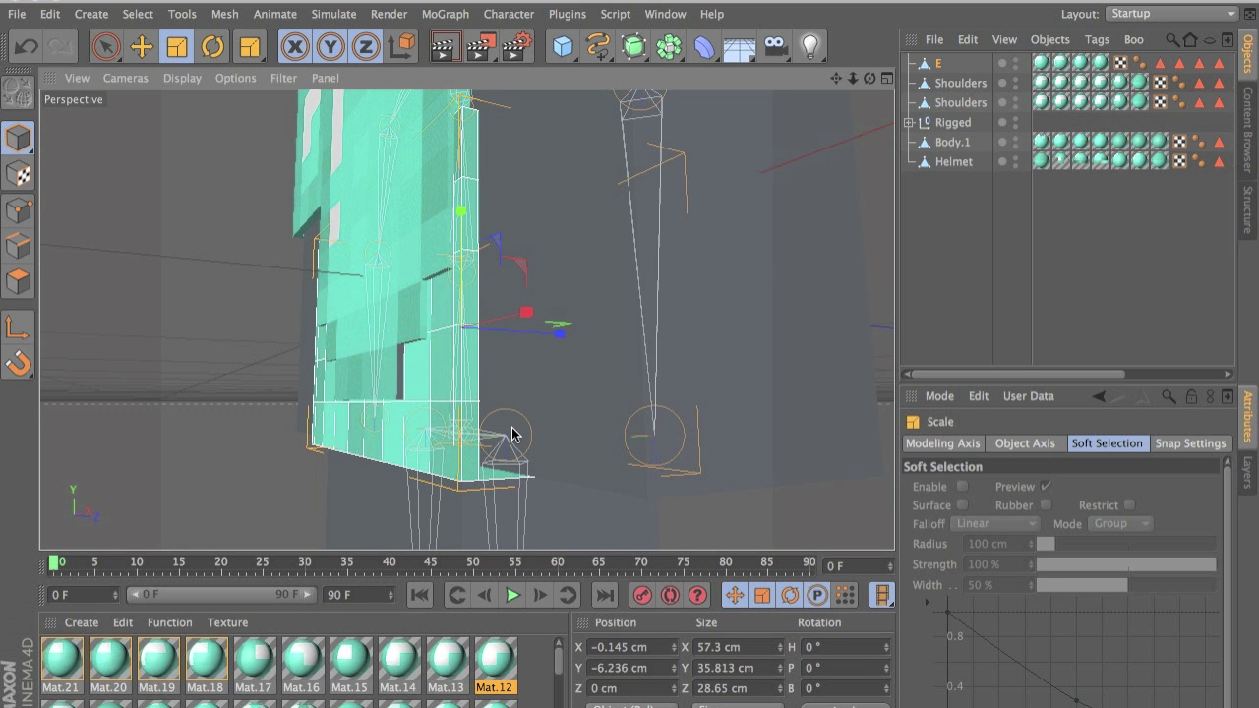
left_click_drag(511, 434, 410, 427, "alt")
left_click_drag(482, 441, 497, 438)
key("ctrl+z")
key("ctrl+z")
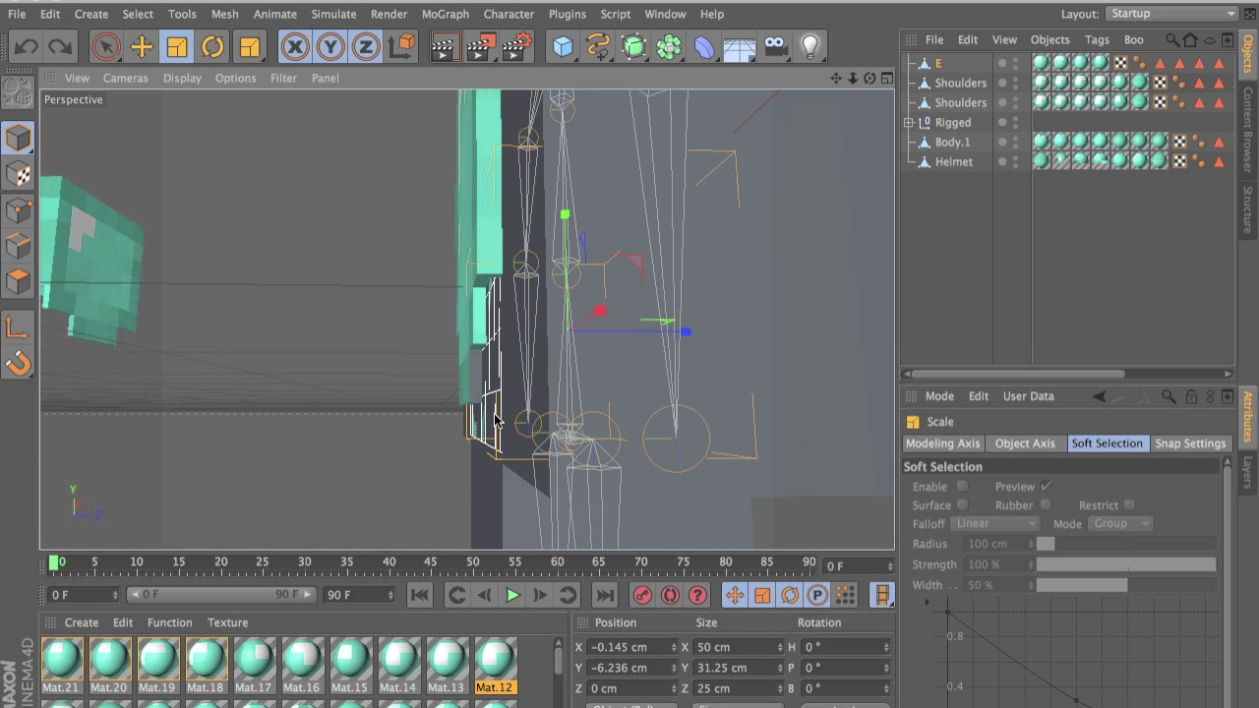
- Try to scale the E object up uniformly to about 56 × 35 × 28 cm and undo the scaling
left_click_drag(593, 412, 612, 410)
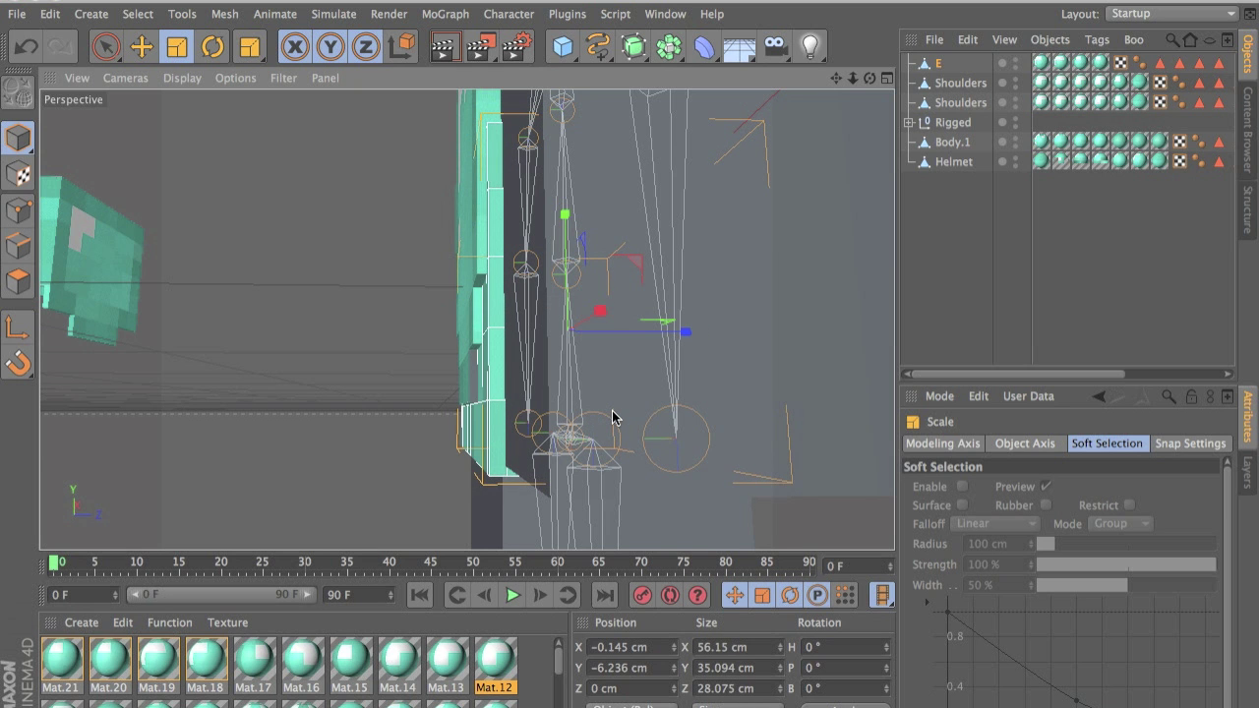
key("ctrl+z")
scroll(605, 411, "down", 5)
scroll(604, 411, "up", 5)
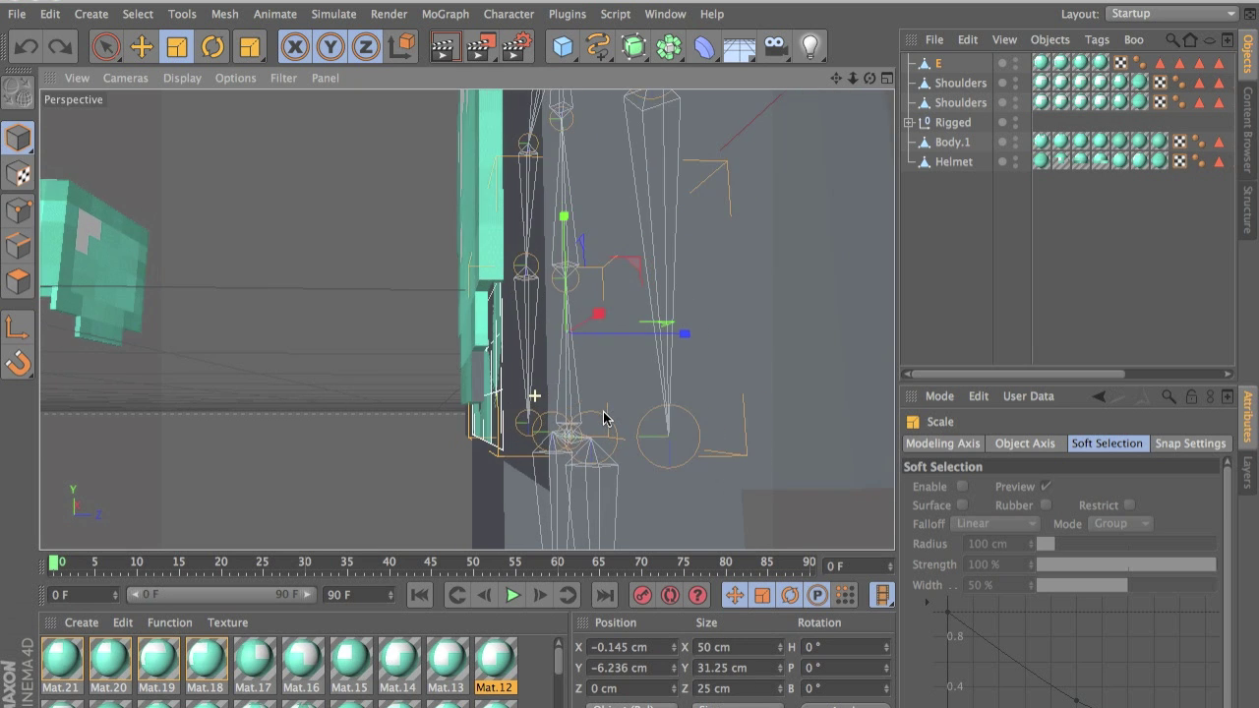
scroll(604, 420, "up", 3)
key("ctrl+shift+z")
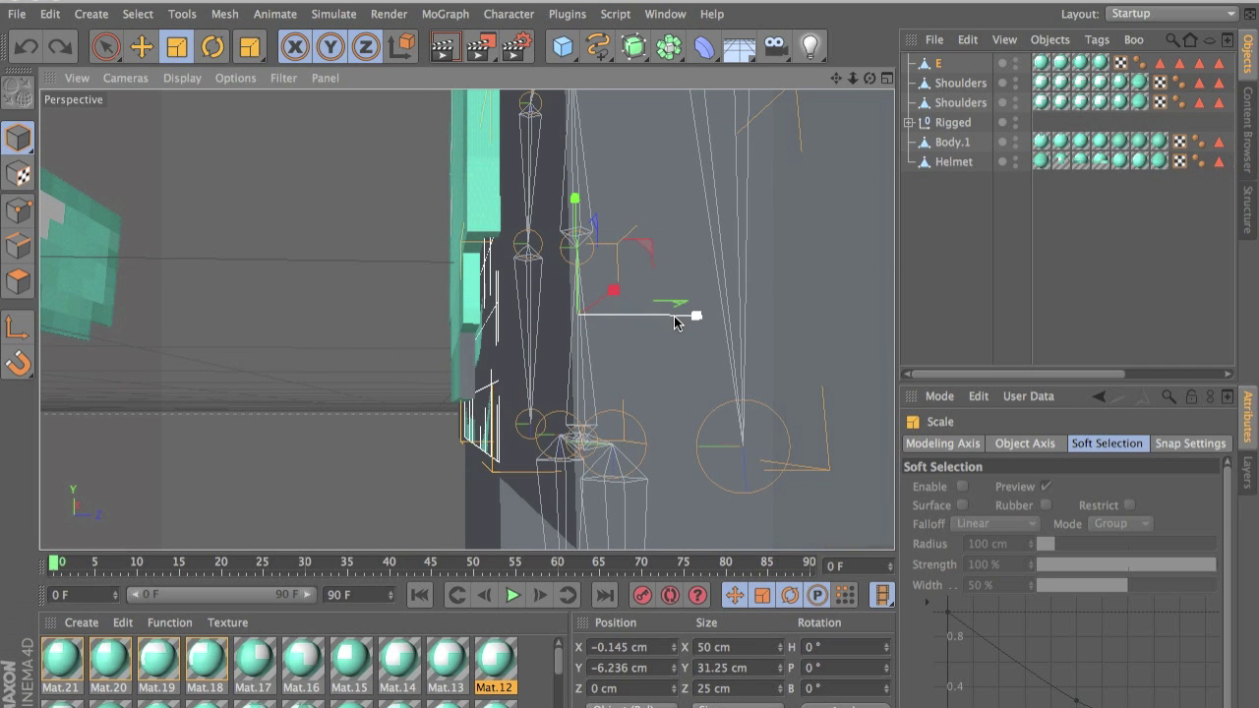
- Lock the Y axis and scale the E object only in X and Z to about 55.8 × 27.9 cm
left_click(333, 49)
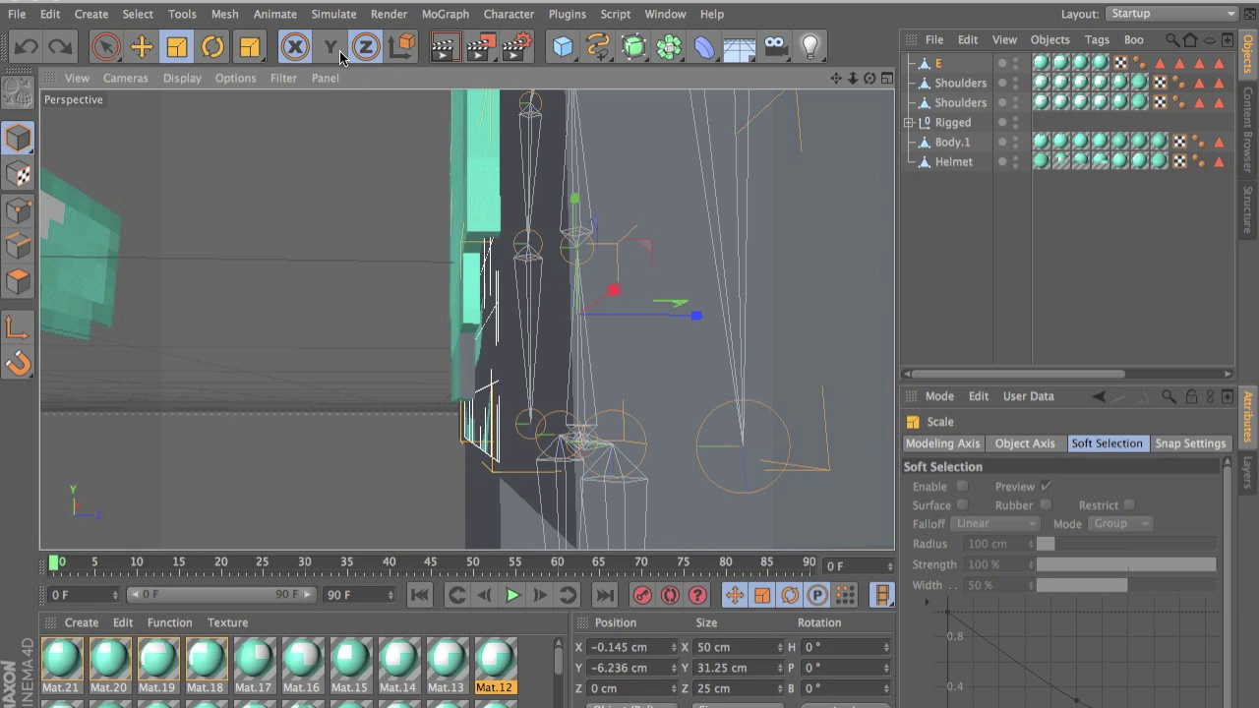
left_click_drag(466, 317, 593, 345, "alt")
scroll(504, 233, "down", 5)
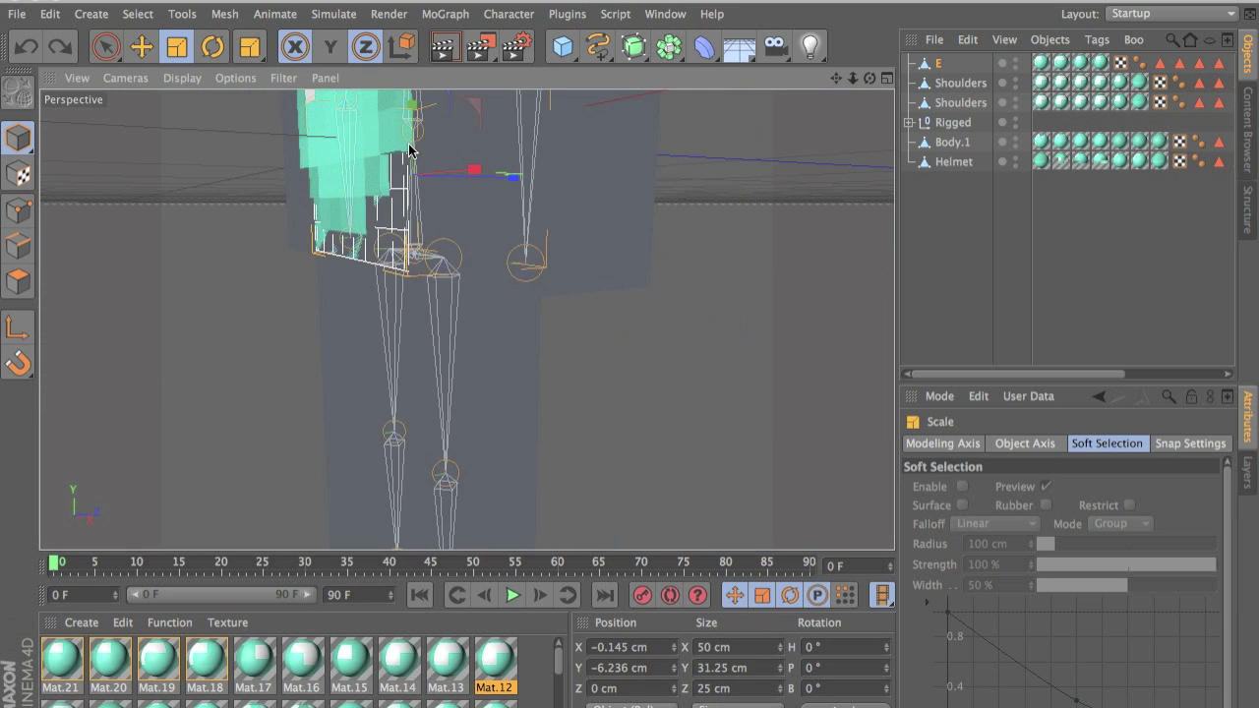
middle_click_drag(407, 144, 483, 318, "alt")
left_click_drag(483, 324, 594, 370)
left_click_drag(418, 187, 680, 207, "alt")
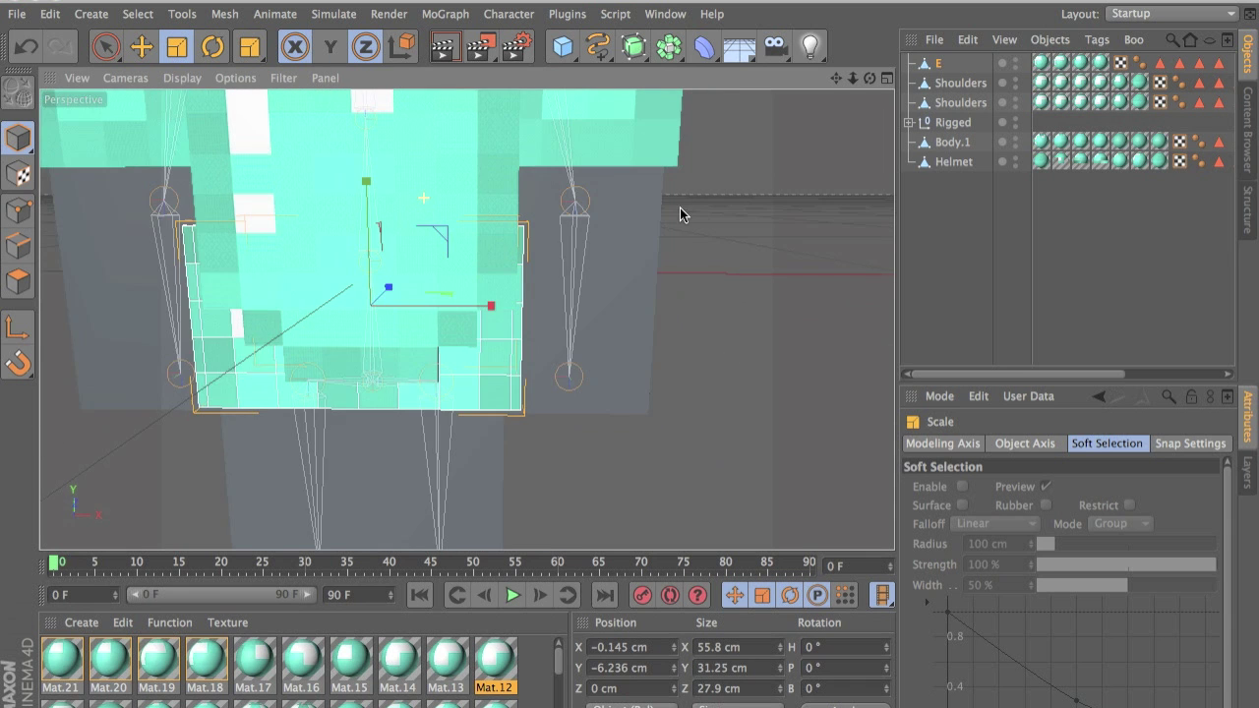
- Undo the last scaling, rescale the E object to about 57.4 cm in X and 28.7 cm in Z, and deselect it
key("ctrl+z")
left_click_drag(464, 374, 377, 261)
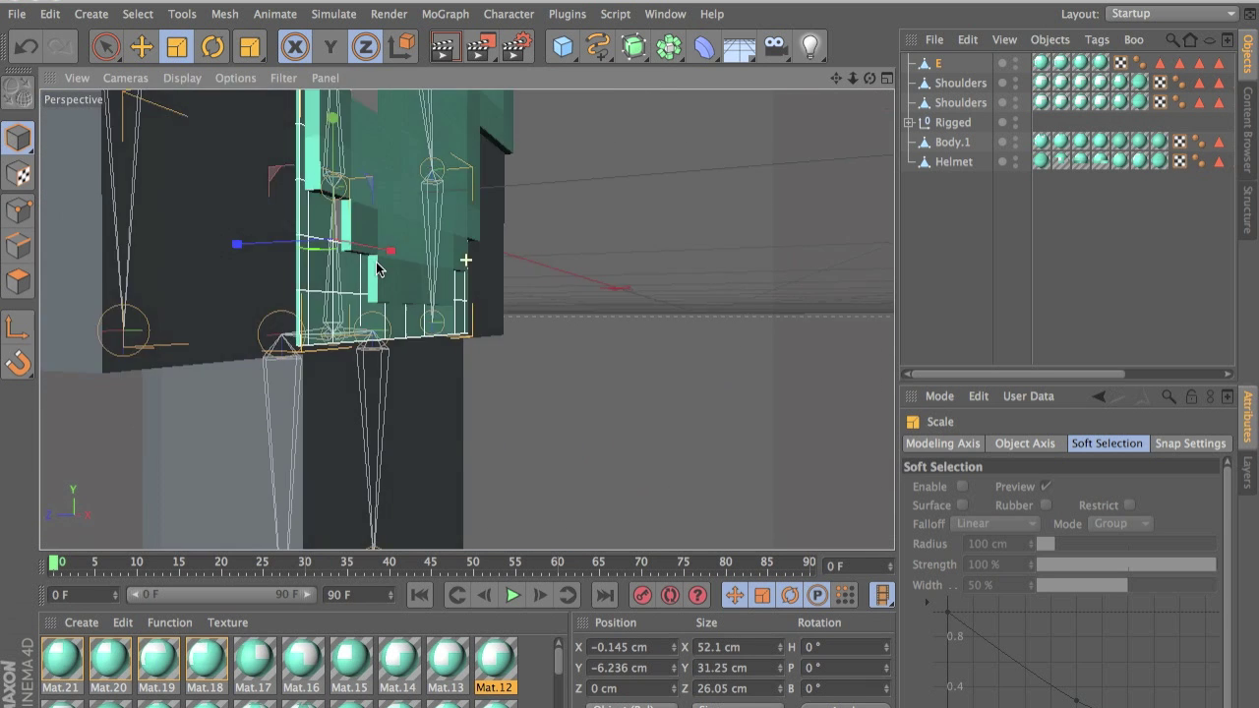
left_click_drag(399, 313, 600, 305)
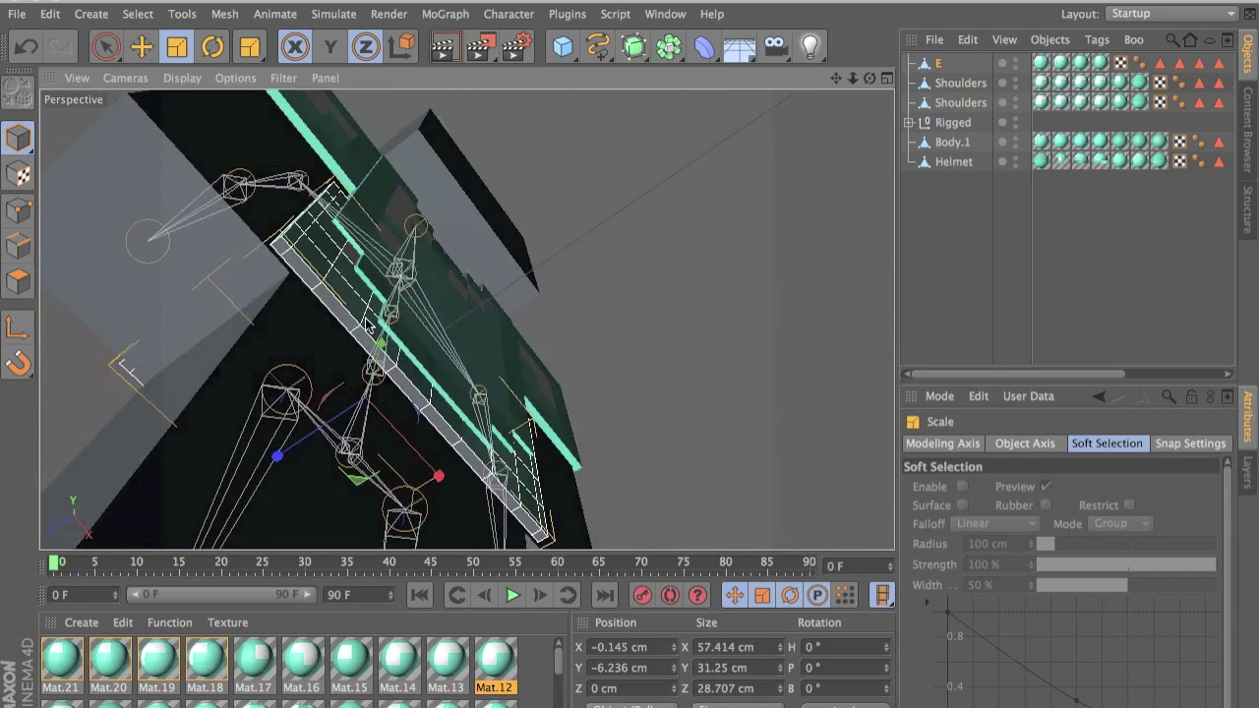
left_click(656, 310)
left_click_drag(345, 299, 172, 443, "alt")
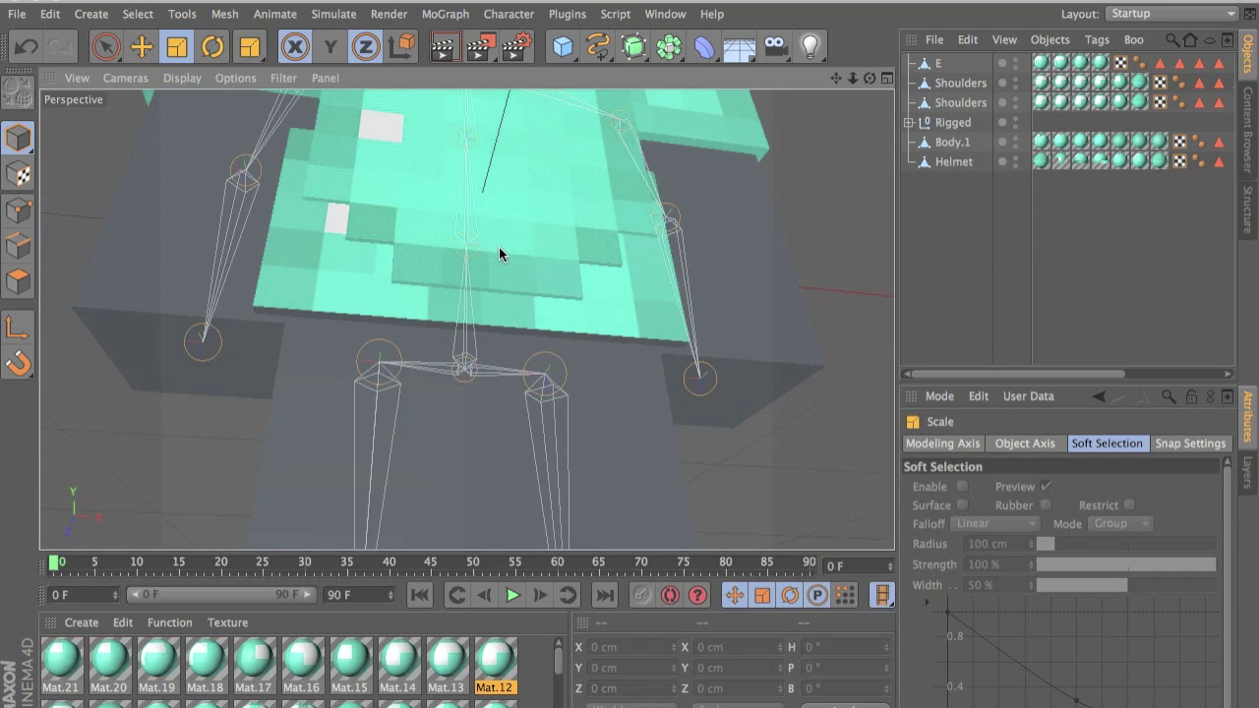
left_click_drag(499, 247, 471, 432, "alt")
scroll(471, 433, "down", 10)
left_click_drag(520, 304, 497, 405, "alt")
scroll(495, 393, "up", 3)
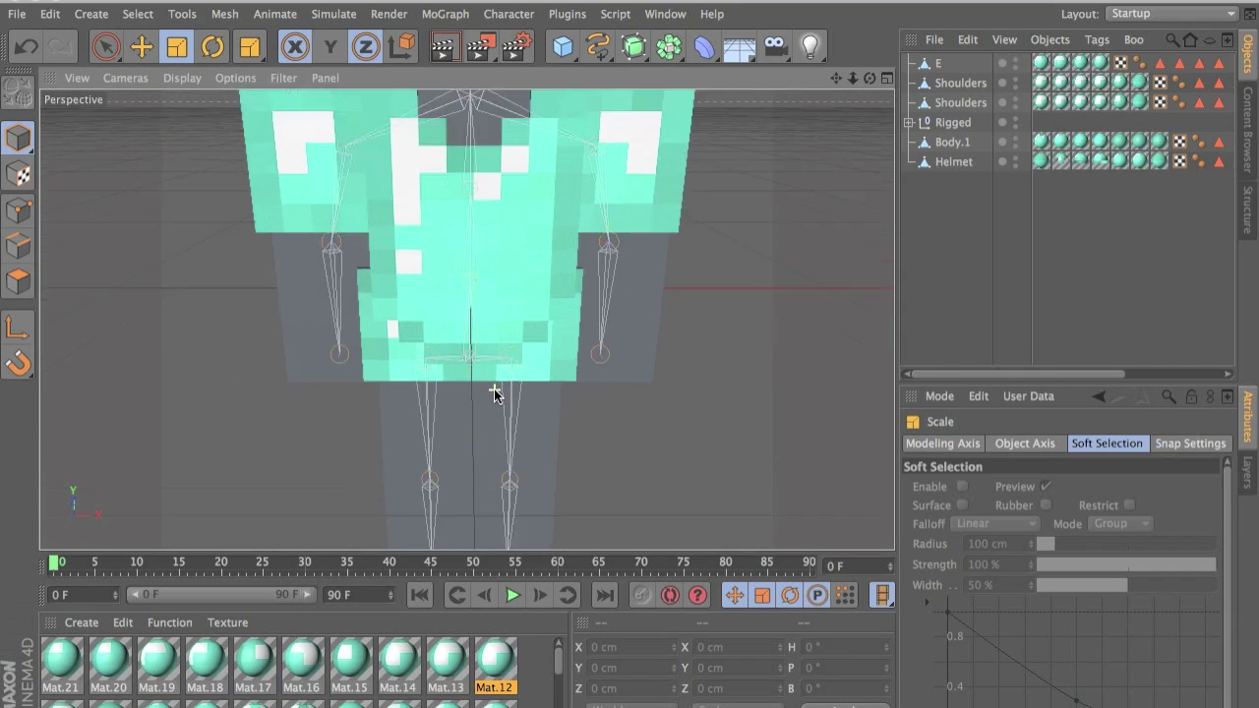